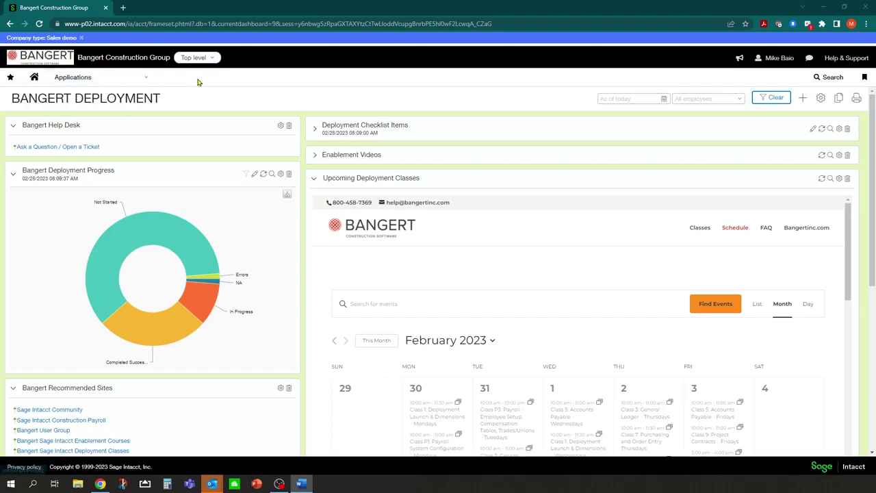
Show the Platform Services panel from the Applications menu, listing Printed doc templates.
{"action": "left_click", "coordinate": [112, 83]}
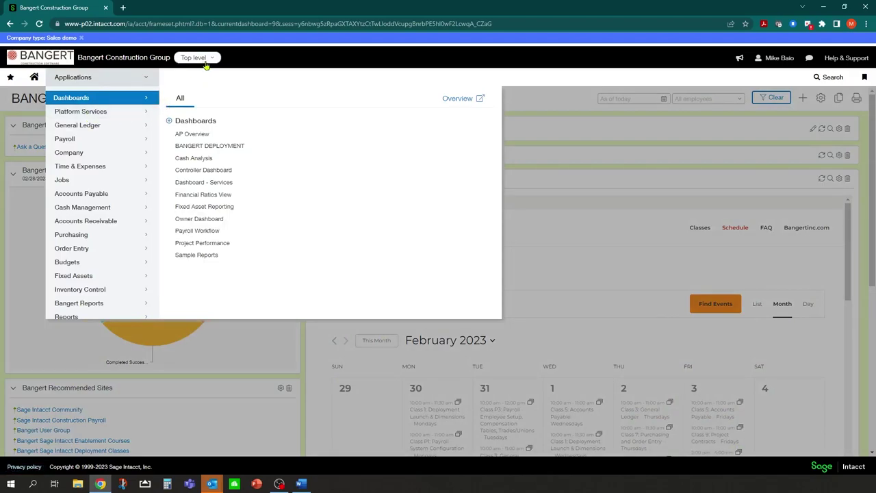
{"action": "left_click", "coordinate": [144, 112]}
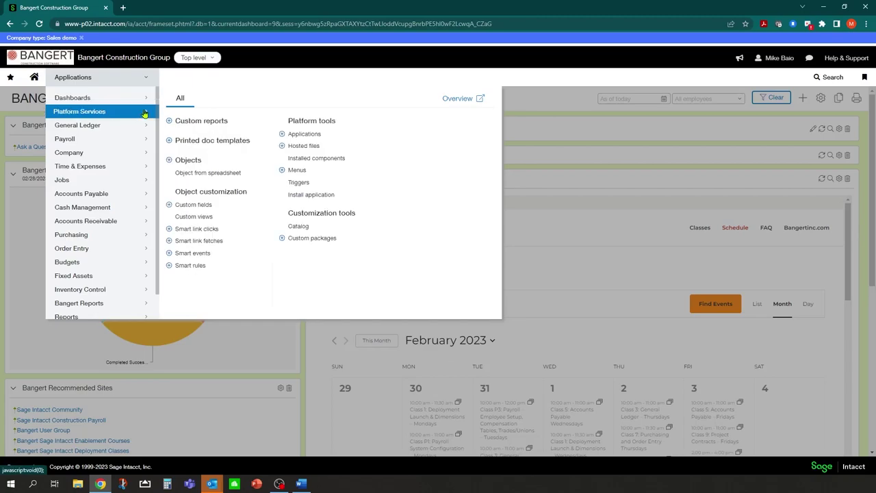
Open the Printed document templates list and browse its first page.
{"action": "left_click", "coordinate": [213, 142]}
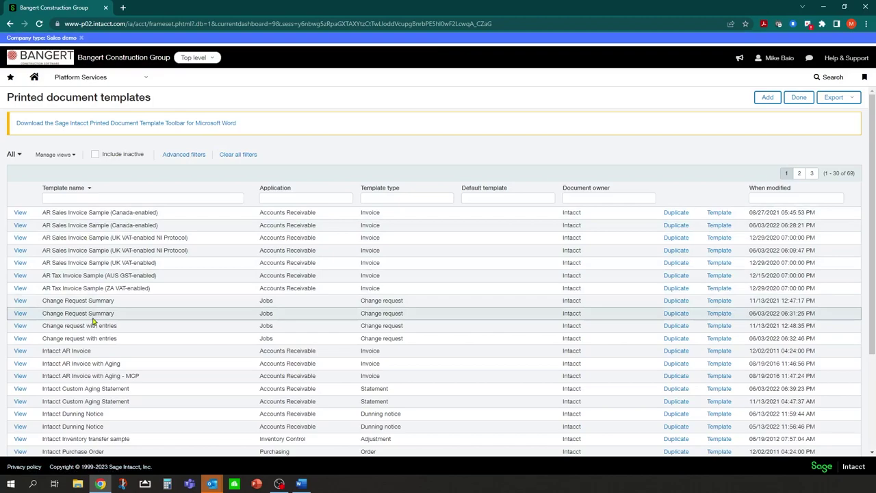
{"action": "scroll", "coordinate": [103, 257], "scroll_direction": "down", "scroll_amount": 2}
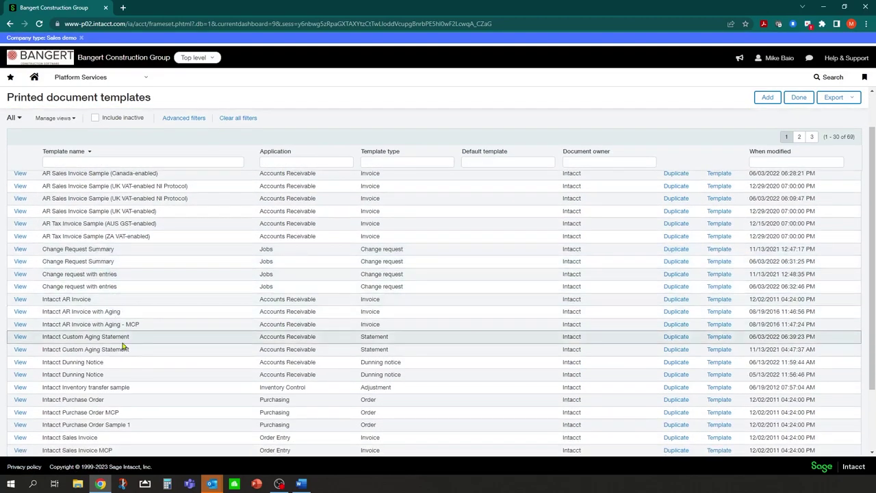
{"action": "scroll", "coordinate": [122, 344], "scroll_direction": "down", "scroll_amount": 3}
{"action": "scroll", "coordinate": [113, 281], "scroll_direction": "up", "scroll_amount": 5}
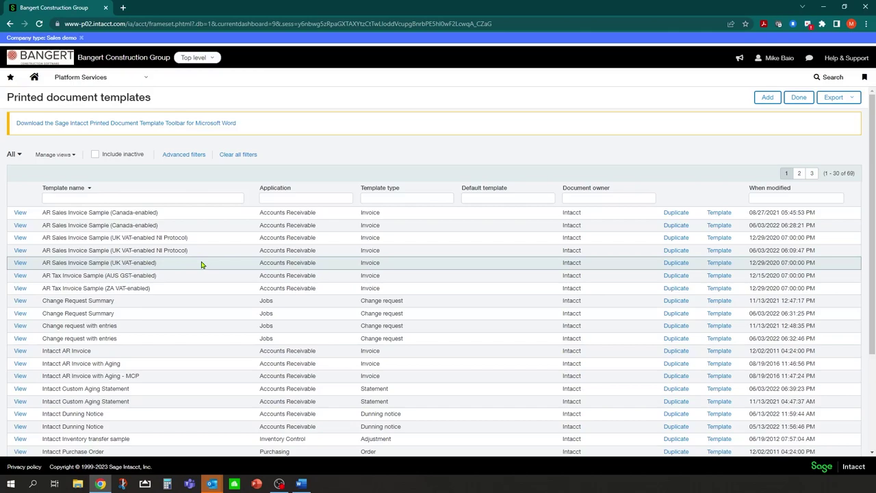
{"action": "scroll", "coordinate": [137, 263], "scroll_direction": "down", "scroll_amount": 1}
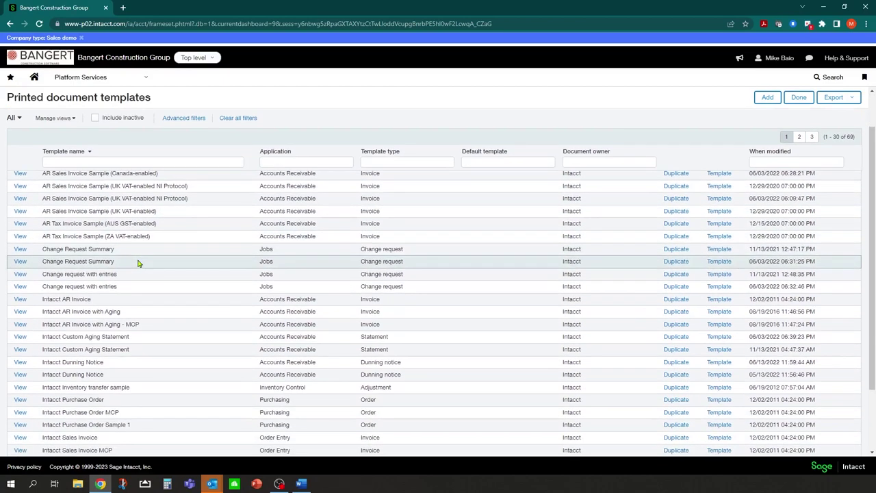
{"action": "scroll", "coordinate": [102, 284], "scroll_direction": "down", "scroll_amount": 1}
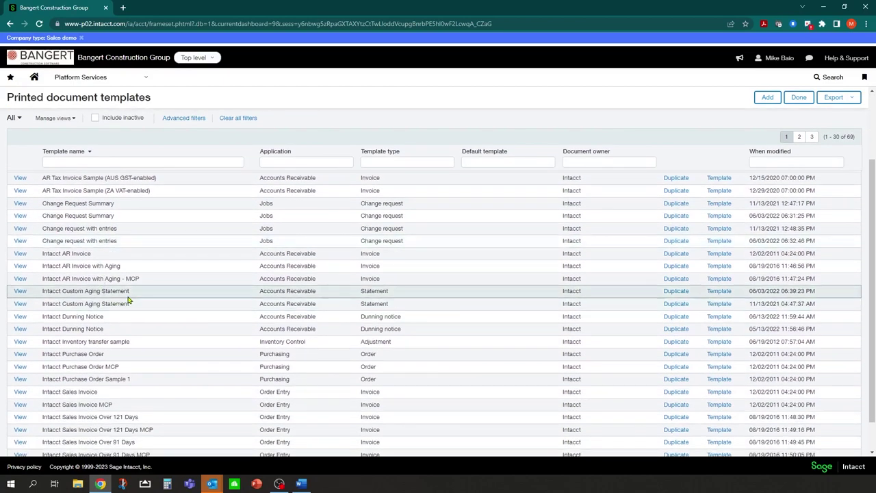
{"action": "scroll", "coordinate": [137, 296], "scroll_direction": "down", "scroll_amount": 1}
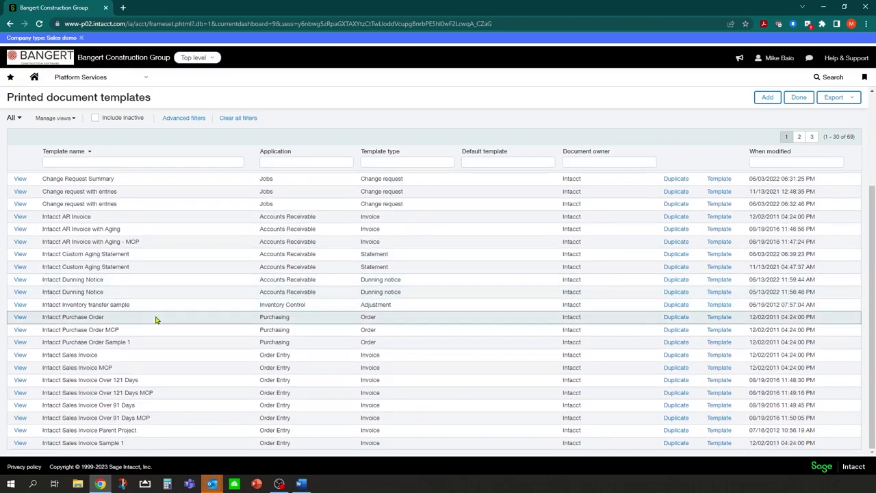
{"action": "scroll", "coordinate": [307, 248], "scroll_direction": "up", "scroll_amount": 3}
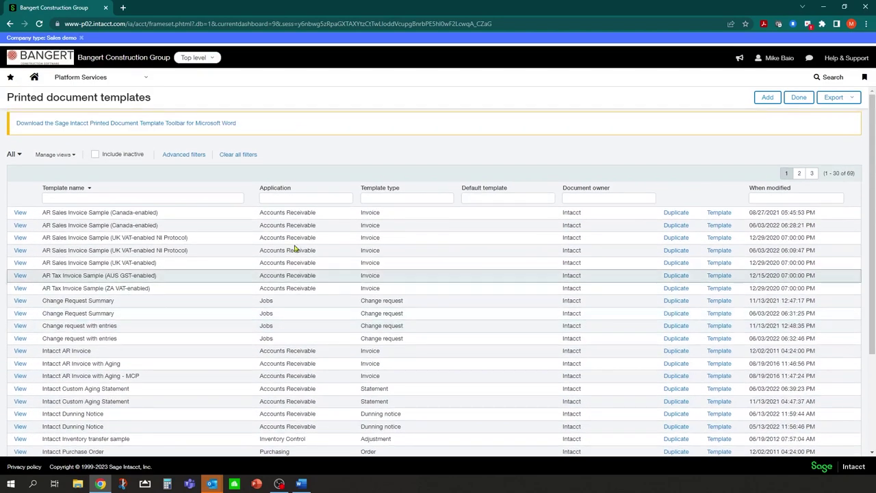
Browse page 2 of the templates list, briefly reopening and closing the navigation menu.
{"action": "left_click", "coordinate": [799, 173]}
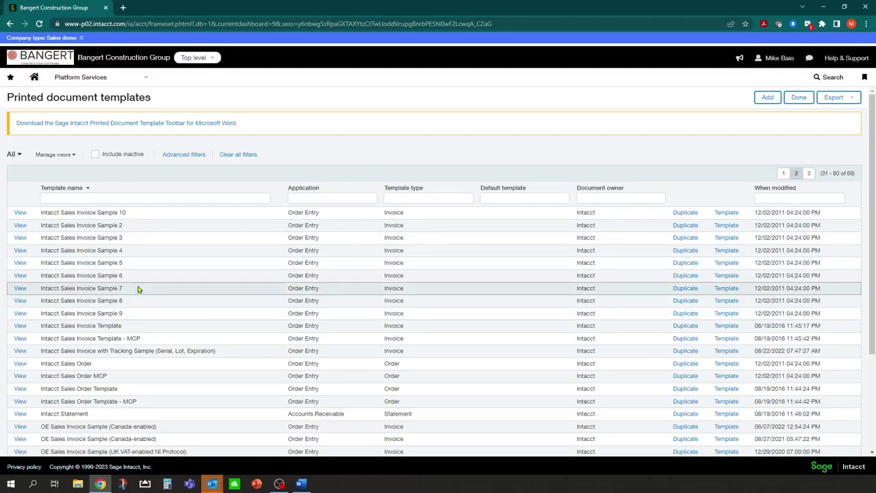
{"action": "scroll", "coordinate": [164, 284], "scroll_direction": "down", "scroll_amount": 3}
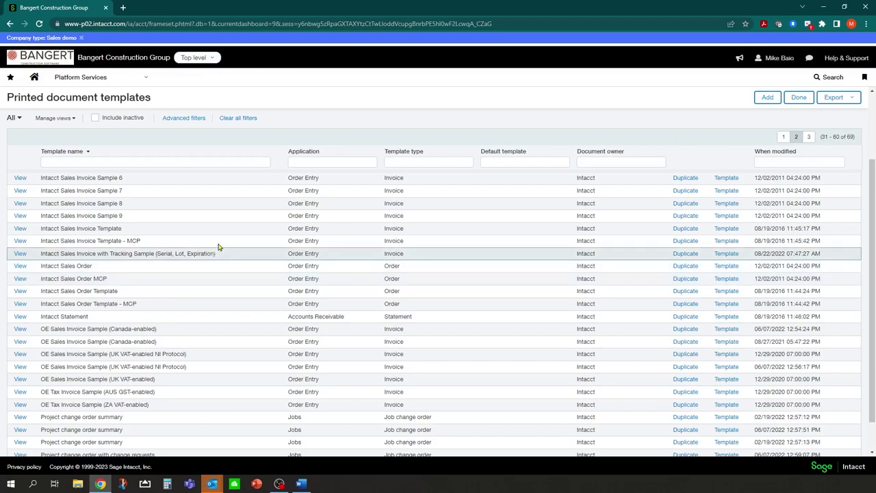
{"action": "scroll", "coordinate": [210, 211], "scroll_direction": "down", "scroll_amount": 2}
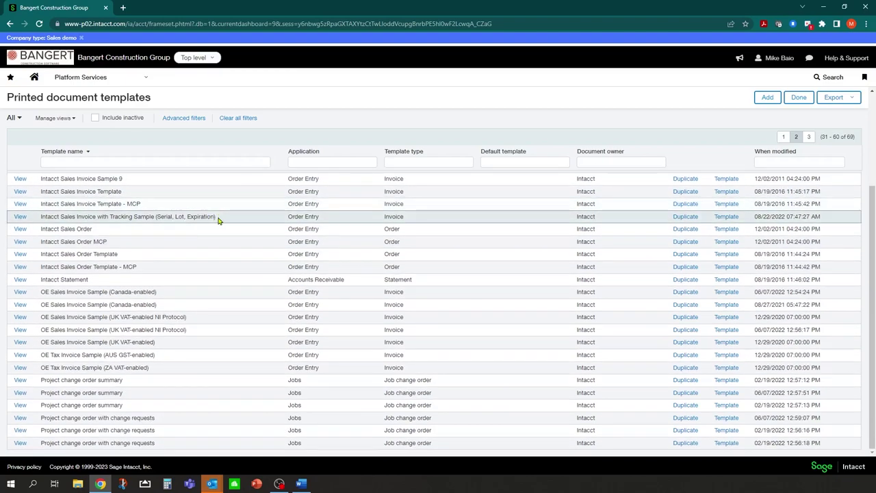
{"action": "scroll", "coordinate": [302, 200], "scroll_direction": "up", "scroll_amount": 5}
{"action": "left_click", "coordinate": [300, 199]}
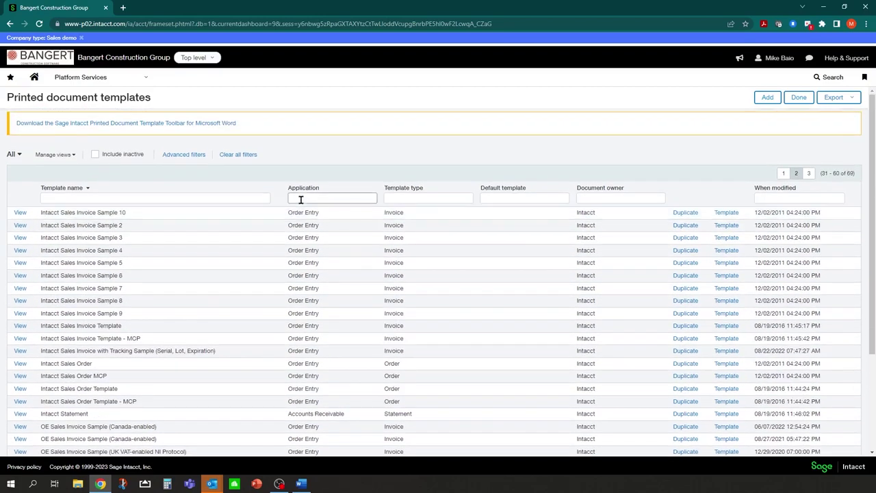
{"action": "left_click", "coordinate": [145, 78]}
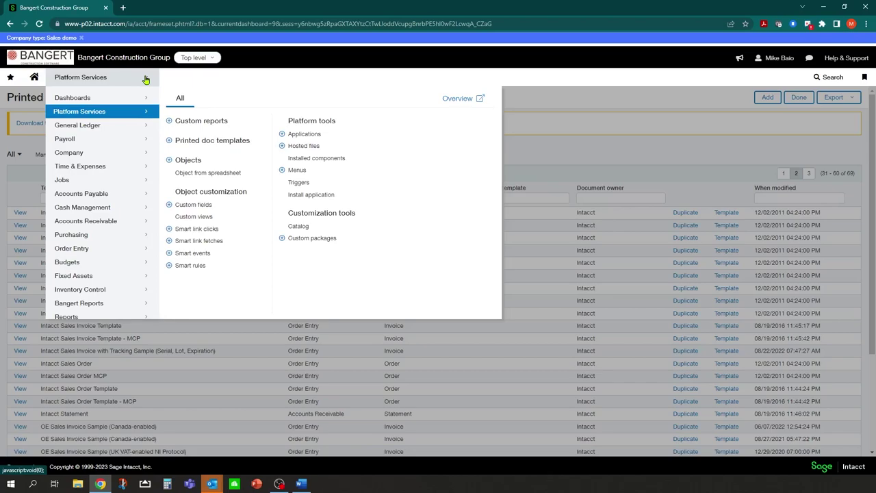
{"action": "left_click", "coordinate": [535, 93]}
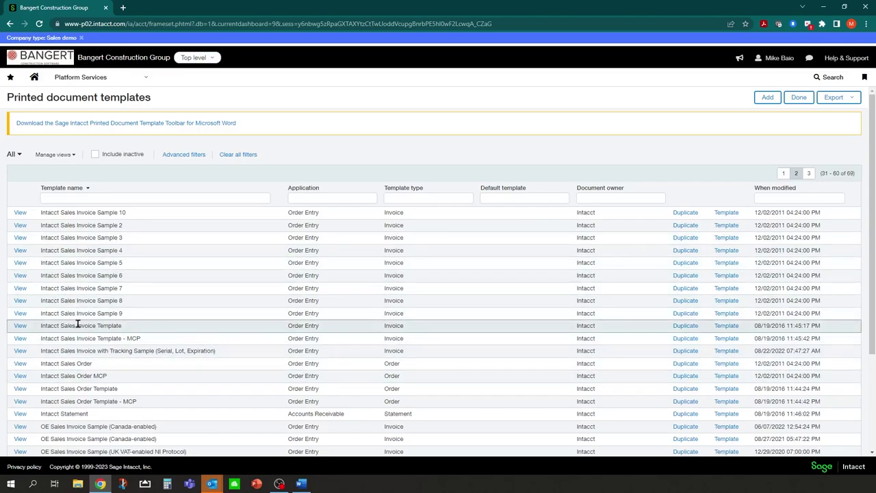
{"action": "scroll", "coordinate": [82, 324], "scroll_direction": "down", "scroll_amount": 1}
{"action": "scroll", "coordinate": [78, 325], "scroll_direction": "down", "scroll_amount": 2}
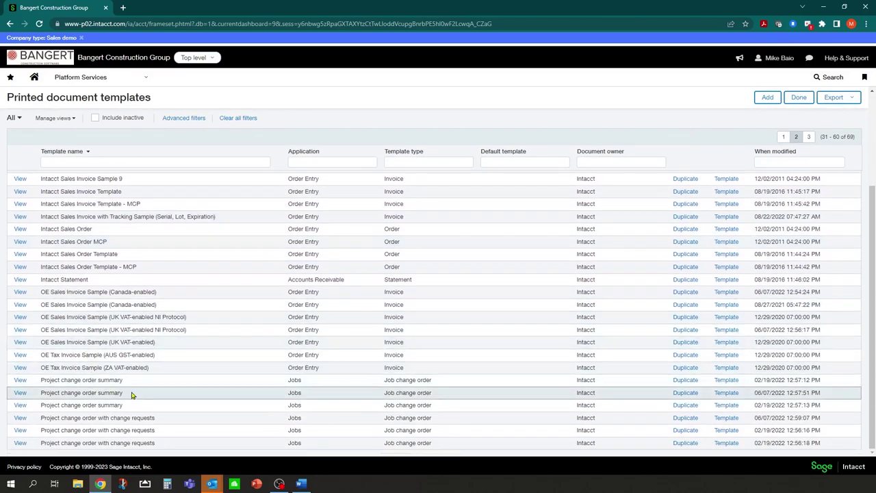
{"action": "scroll", "coordinate": [118, 315], "scroll_direction": "up", "scroll_amount": 4}
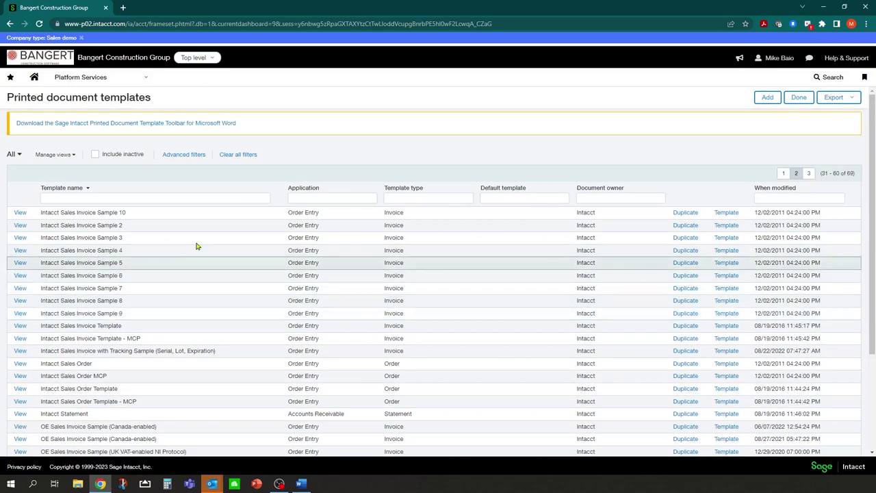
Find Intacct Purchase Order MCP on page 1 and download its Word template.
{"action": "left_click", "coordinate": [809, 173]}
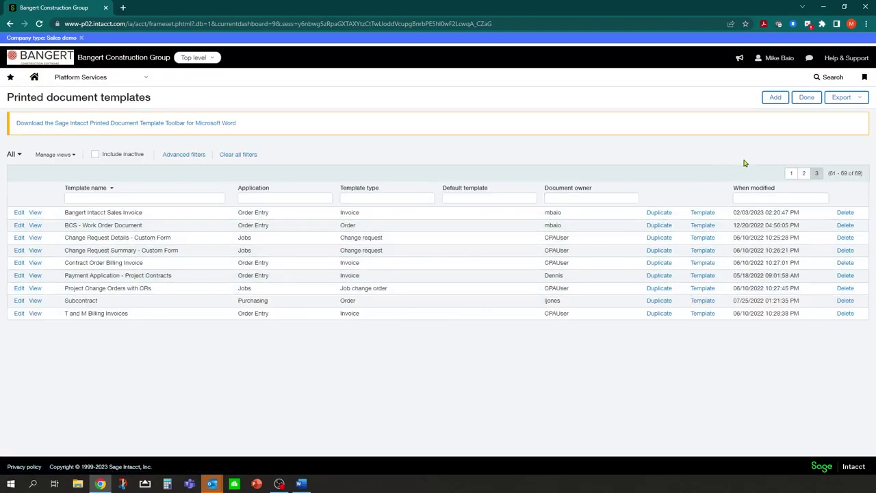
{"action": "left_click", "coordinate": [791, 173]}
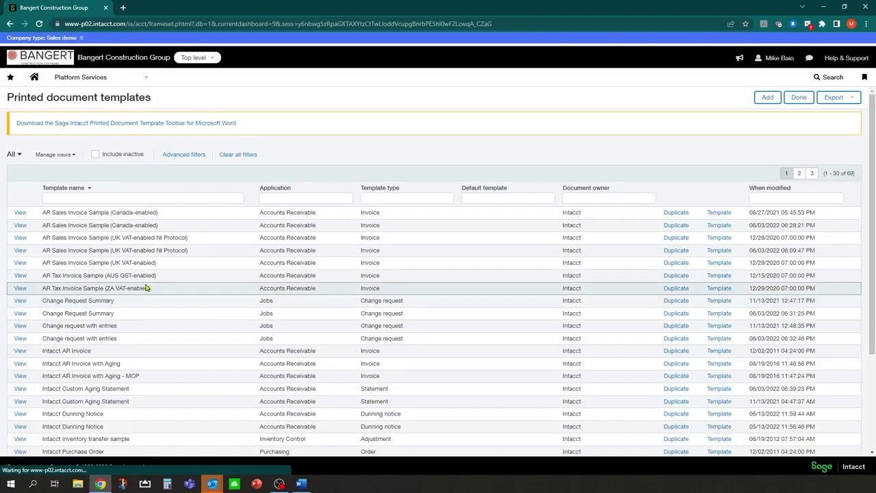
{"action": "scroll", "coordinate": [145, 288], "scroll_direction": "down", "scroll_amount": 3}
{"action": "scroll", "coordinate": [145, 287], "scroll_direction": "down", "scroll_amount": 1}
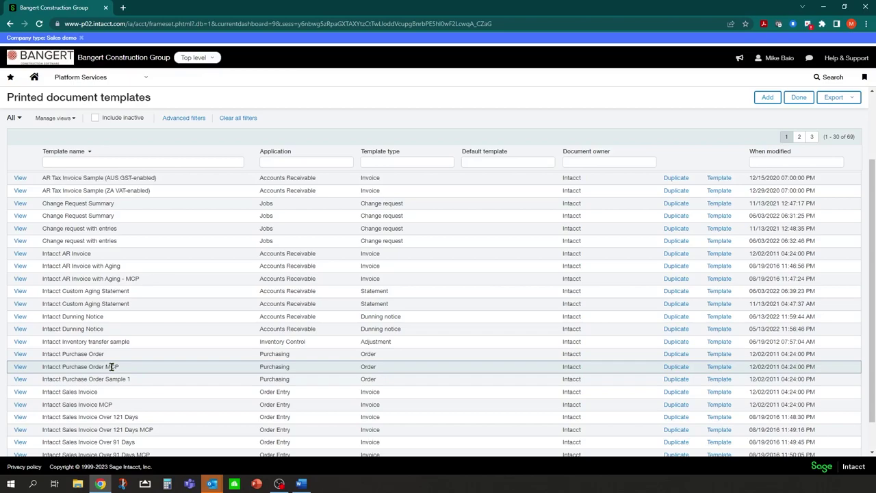
{"action": "left_click", "coordinate": [21, 371]}
{"action": "left_click", "coordinate": [718, 367]}
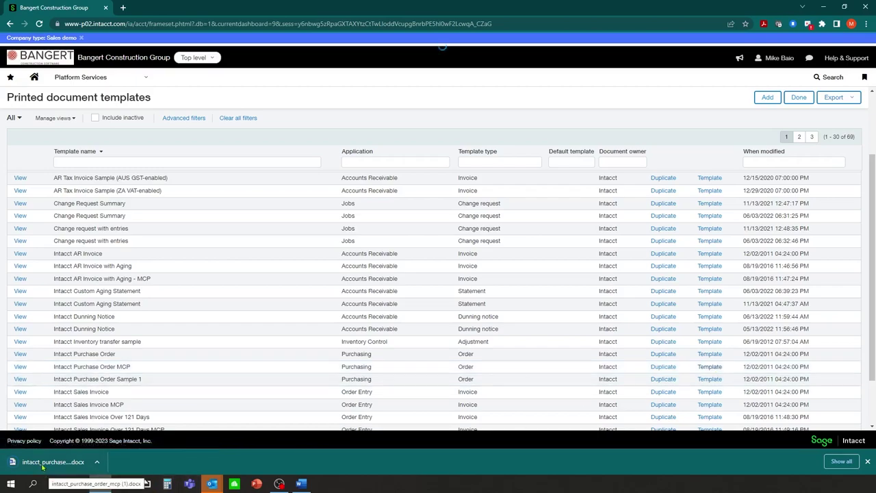
Open intacct_purchase_order_mcp (1).docx in Word, enable editing, review the layout, then close Word.
{"action": "left_click", "coordinate": [41, 463]}
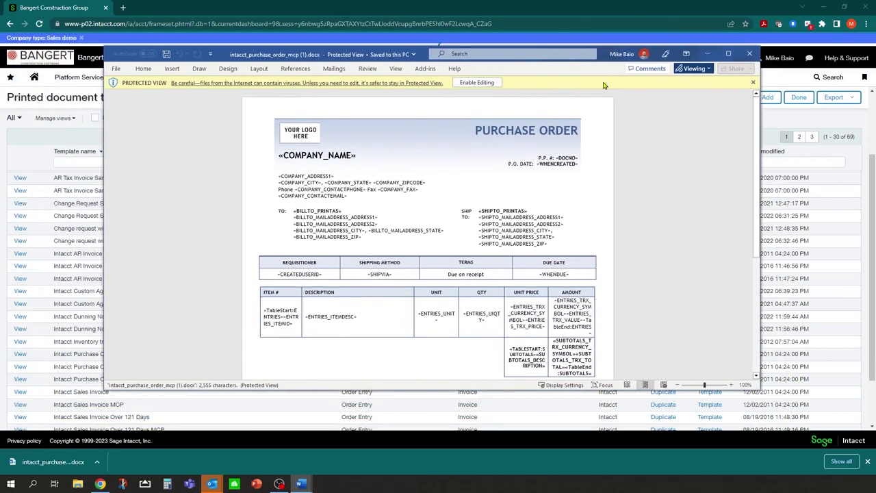
{"action": "left_click", "coordinate": [485, 83]}
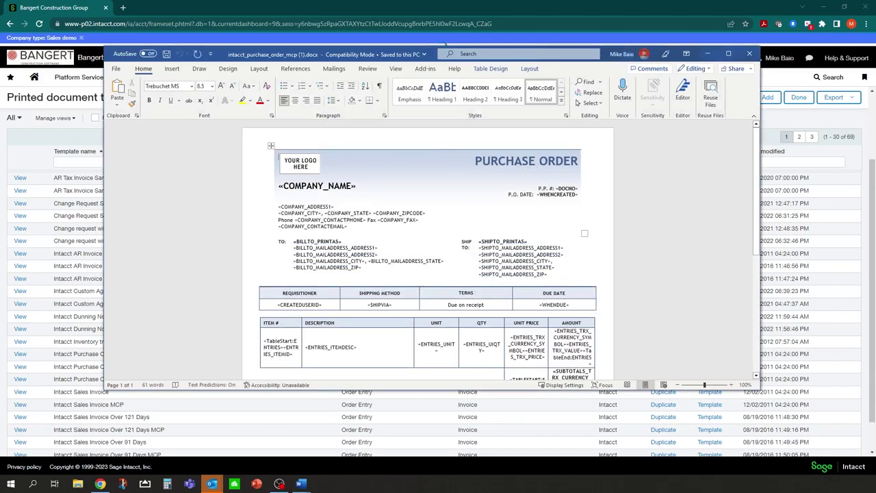
{"action": "scroll", "coordinate": [317, 239], "scroll_direction": "down", "scroll_amount": 2}
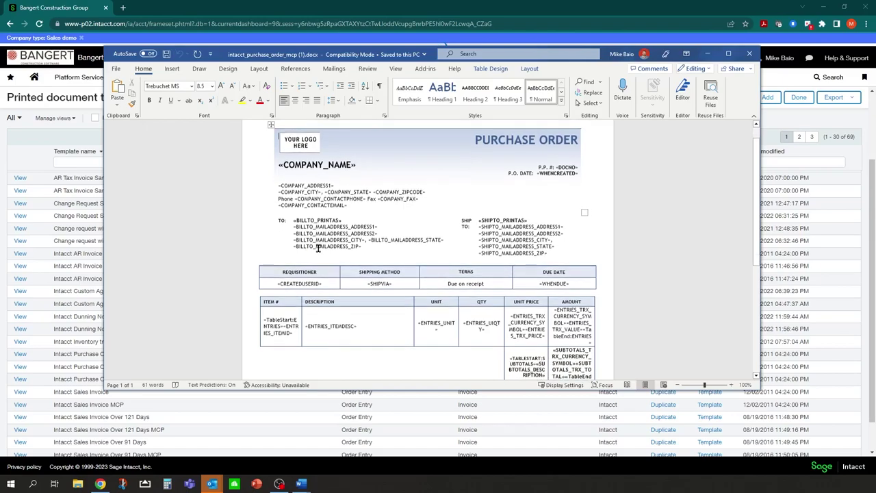
{"action": "scroll", "coordinate": [338, 278], "scroll_direction": "down", "scroll_amount": 2}
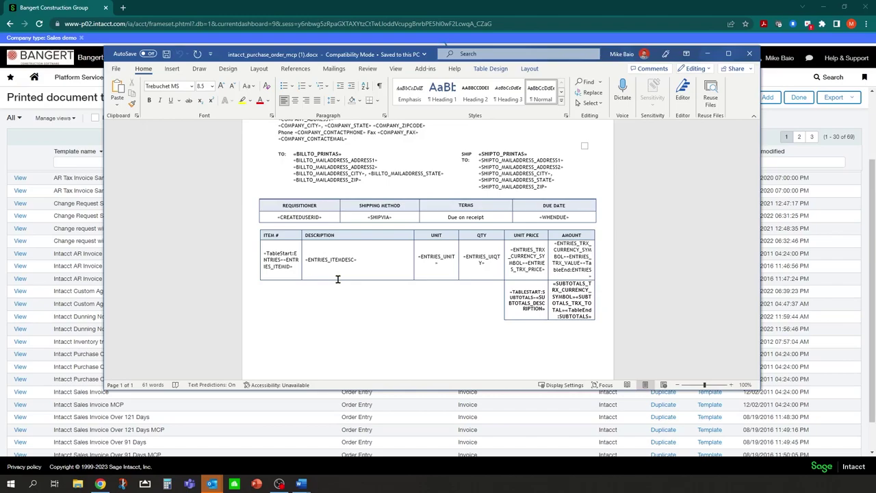
{"action": "scroll", "coordinate": [387, 270], "scroll_direction": "down", "scroll_amount": 1}
{"action": "scroll", "coordinate": [376, 247], "scroll_direction": "up", "scroll_amount": 3}
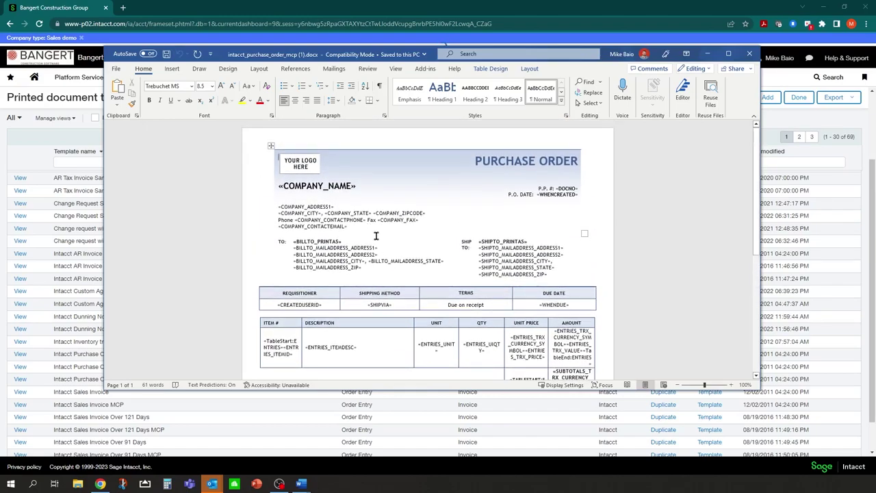
{"action": "left_click", "coordinate": [751, 56]}
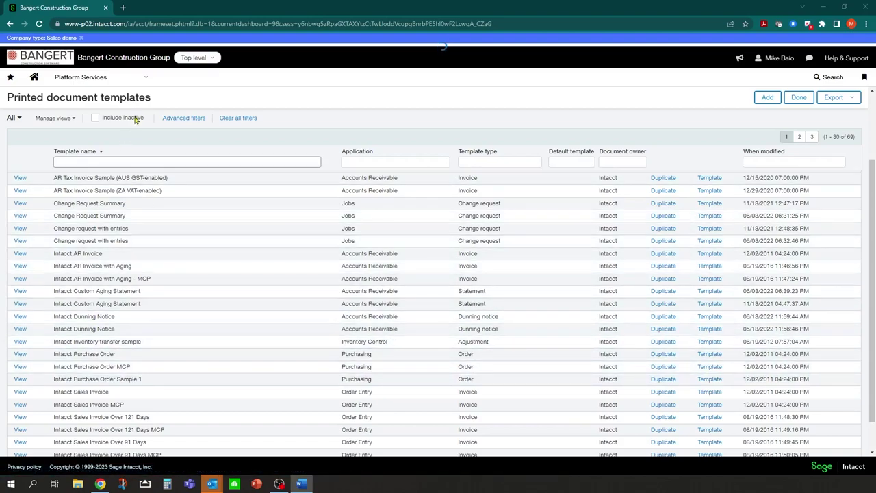
Show the Purchase Orders list, PO-00005 to PO-00017, under Purchasing transactions.
{"action": "left_click", "coordinate": [146, 86]}
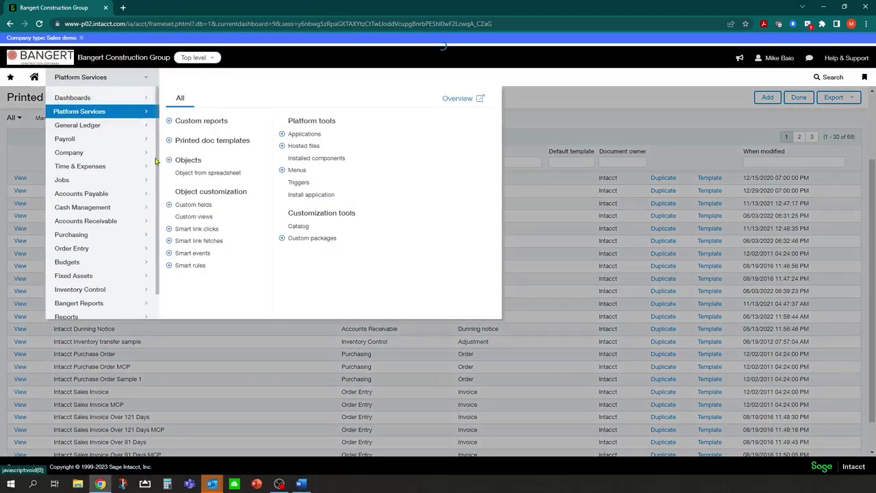
{"action": "left_click", "coordinate": [145, 240]}
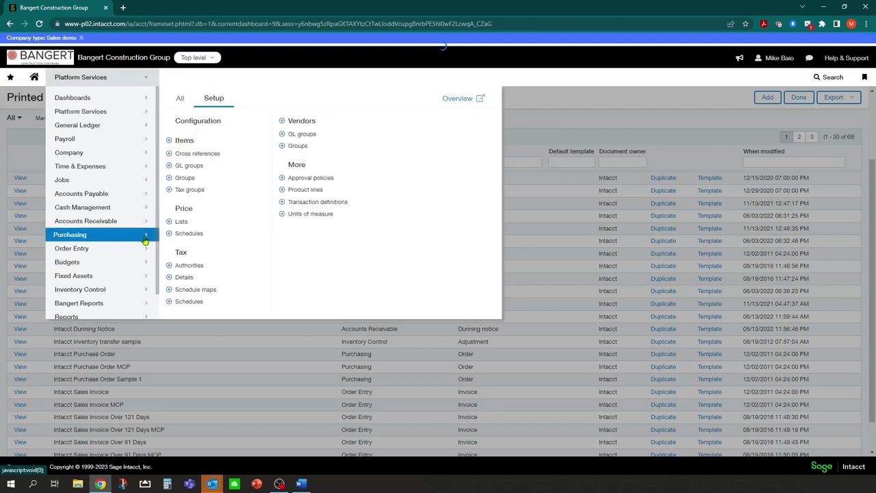
{"action": "left_click", "coordinate": [180, 99]}
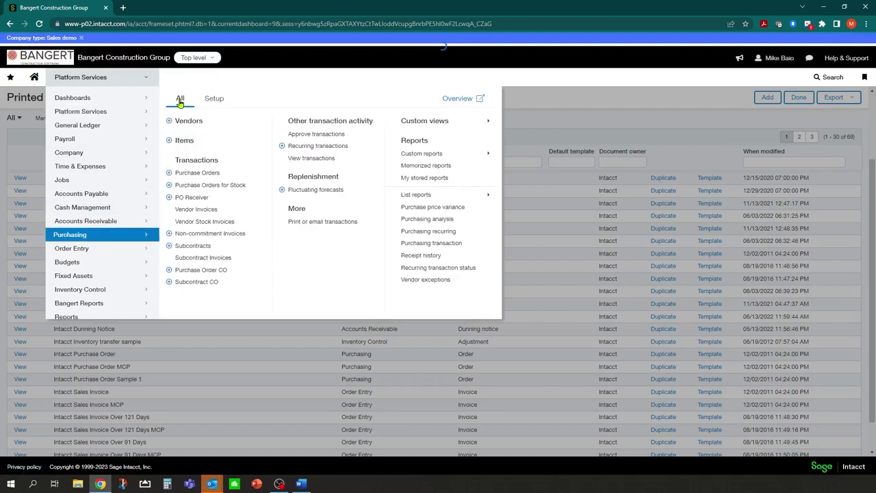
{"action": "left_click", "coordinate": [196, 175]}
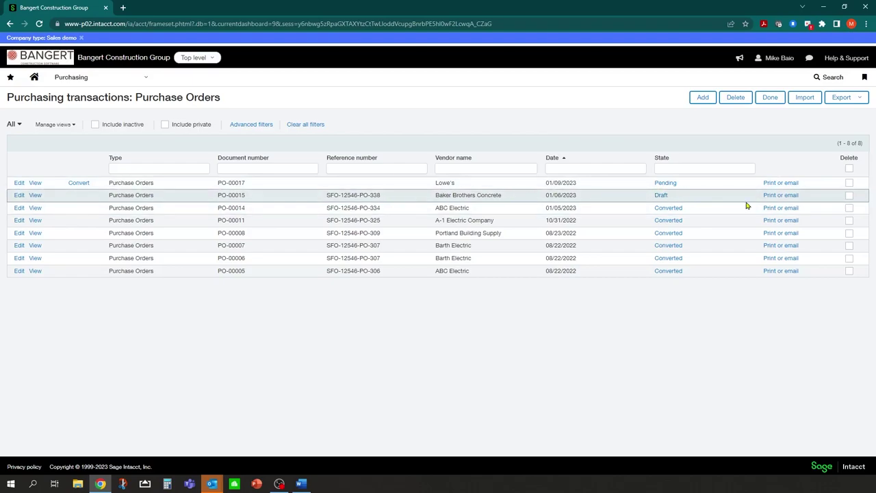
Print draft PO-00015 to PDF, review report.pdf in Acrobat, then close the preview.
{"action": "left_click", "coordinate": [781, 196]}
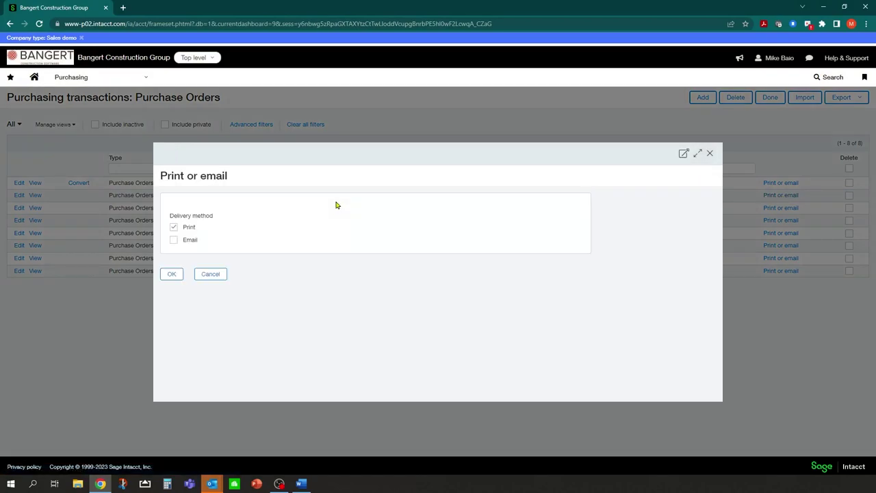
{"action": "left_click", "coordinate": [171, 275]}
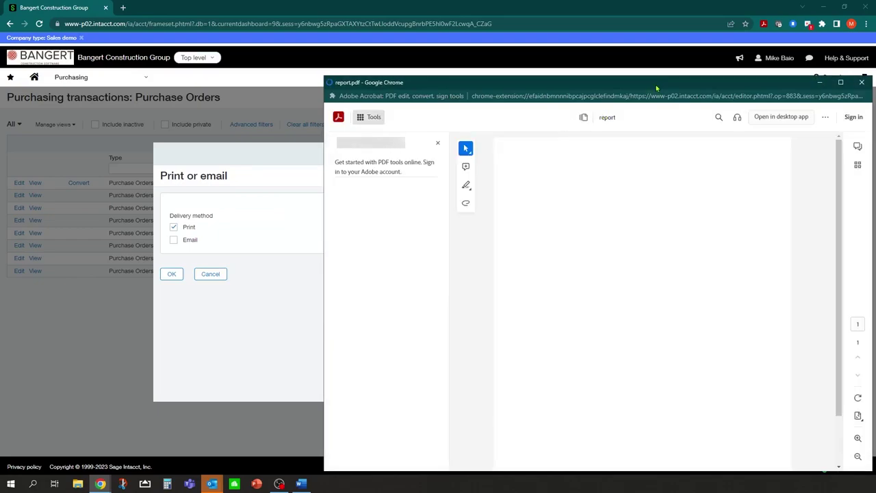
{"action": "left_click_drag", "start_coordinate": [674, 83], "coordinate": [555, 82]}
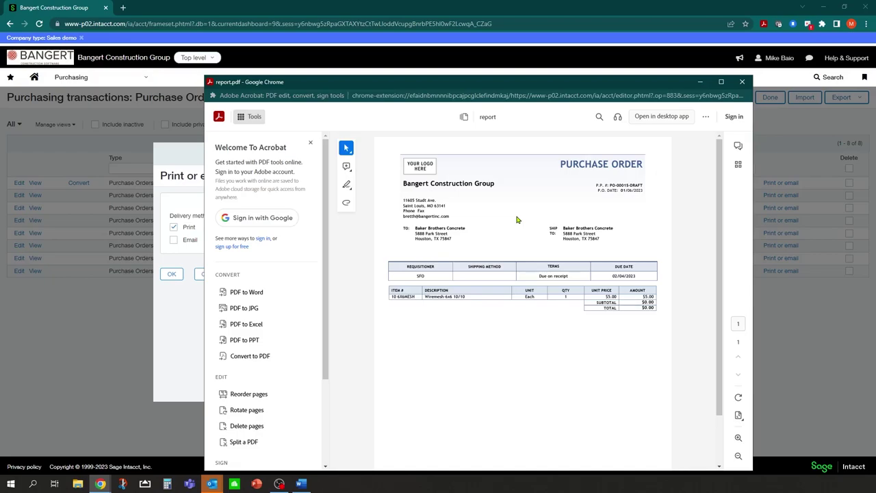
{"action": "left_click", "coordinate": [742, 81]}
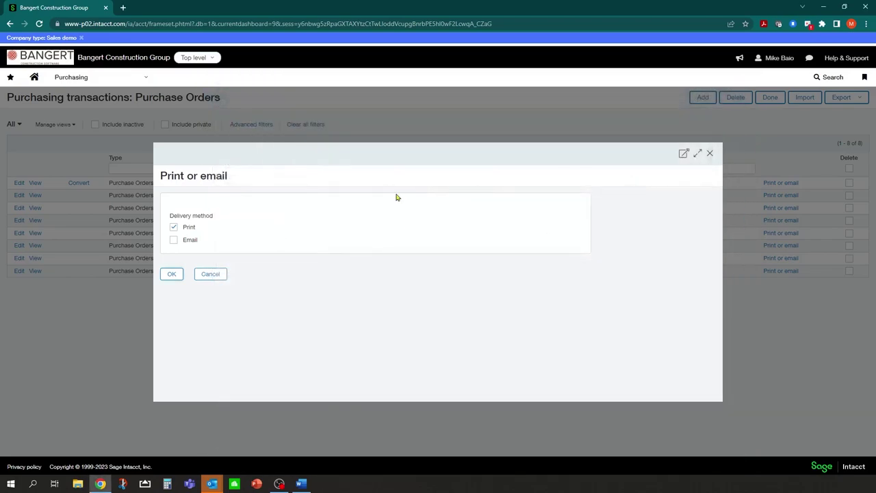
Cancel printing and open the Purchase Orders transaction definition for editing from Purchasing setup.
{"action": "left_click", "coordinate": [209, 278]}
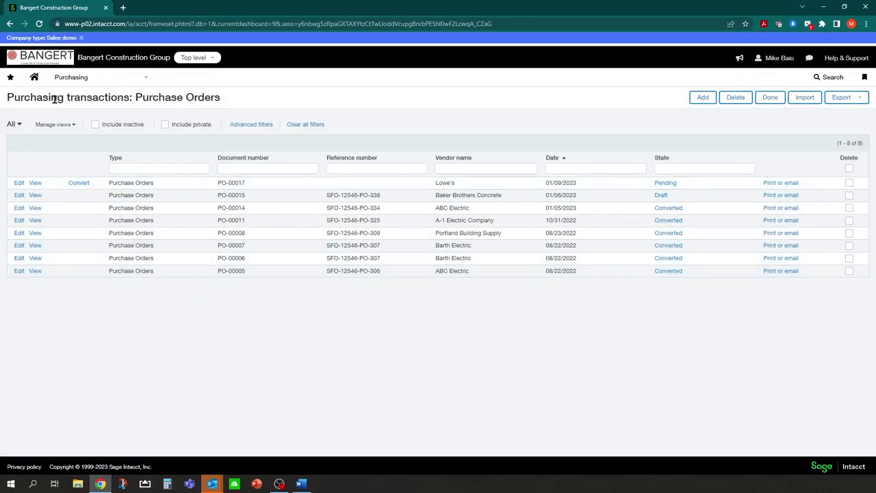
{"action": "left_click", "coordinate": [117, 78]}
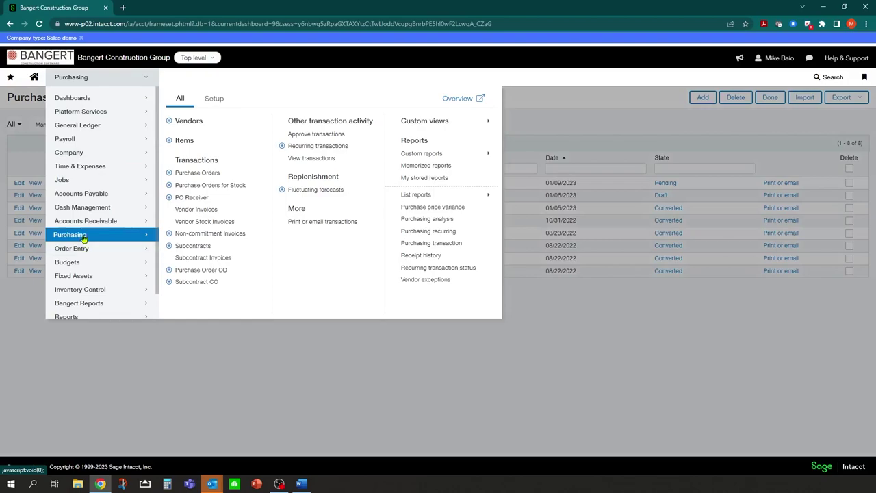
{"action": "left_click", "coordinate": [214, 99]}
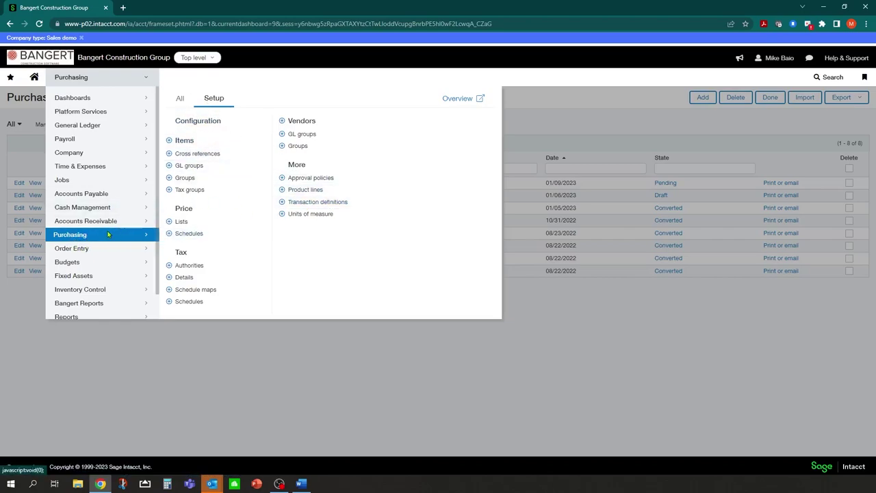
{"action": "mouse_move", "coordinate": [75, 250]}
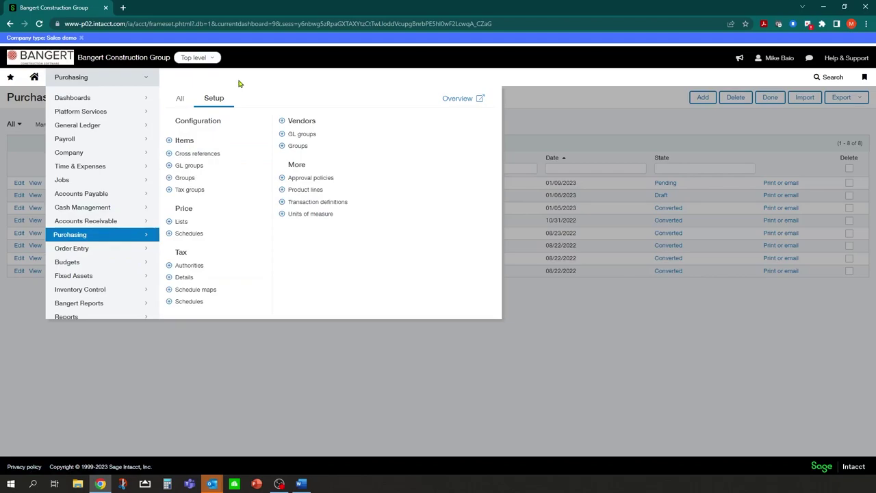
{"action": "left_click", "coordinate": [319, 204]}
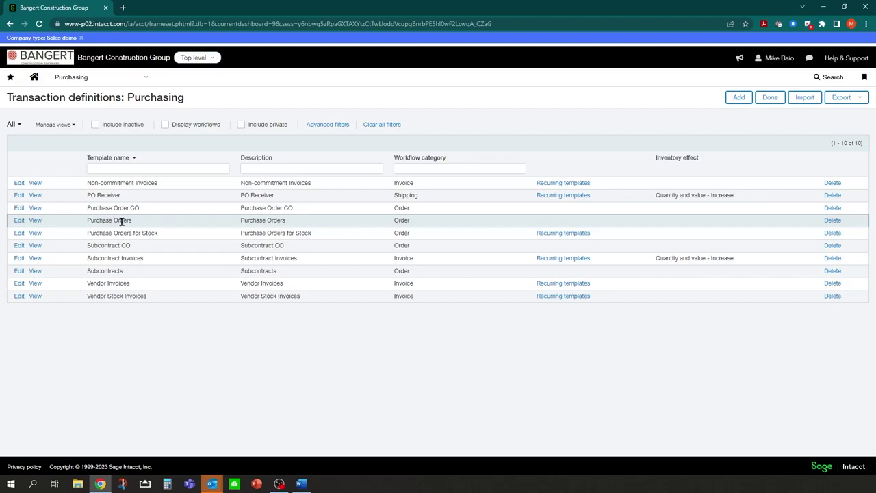
{"action": "left_click", "coordinate": [20, 221]}
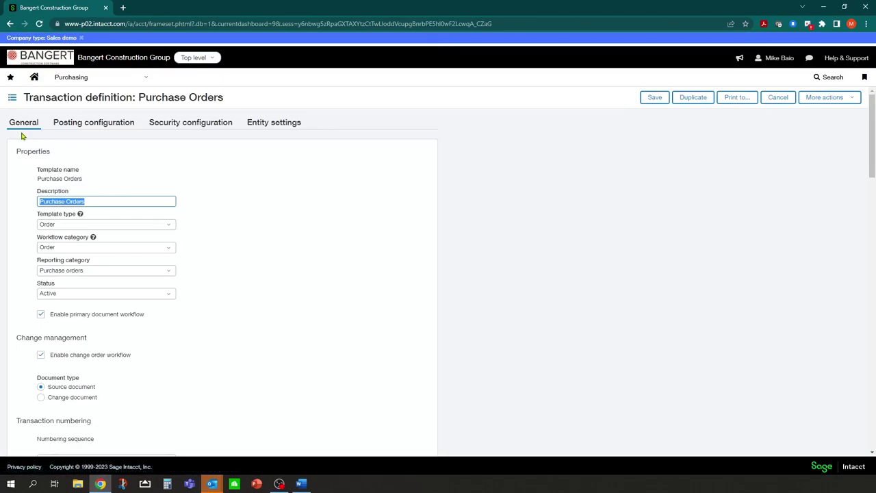
Check the Print section's printed document template, currently Intacct Purchase Order MCP, and its options.
{"action": "scroll", "coordinate": [268, 270], "scroll_direction": "down", "scroll_amount": 1}
{"action": "scroll", "coordinate": [268, 270], "scroll_direction": "down", "scroll_amount": 6}
{"action": "scroll", "coordinate": [268, 270], "scroll_direction": "down", "scroll_amount": 8}
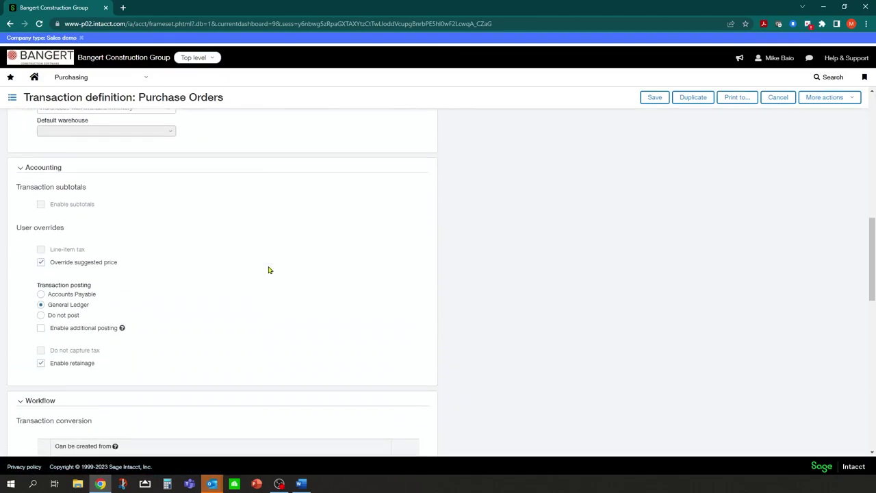
{"action": "scroll", "coordinate": [268, 270], "scroll_direction": "down", "scroll_amount": 1}
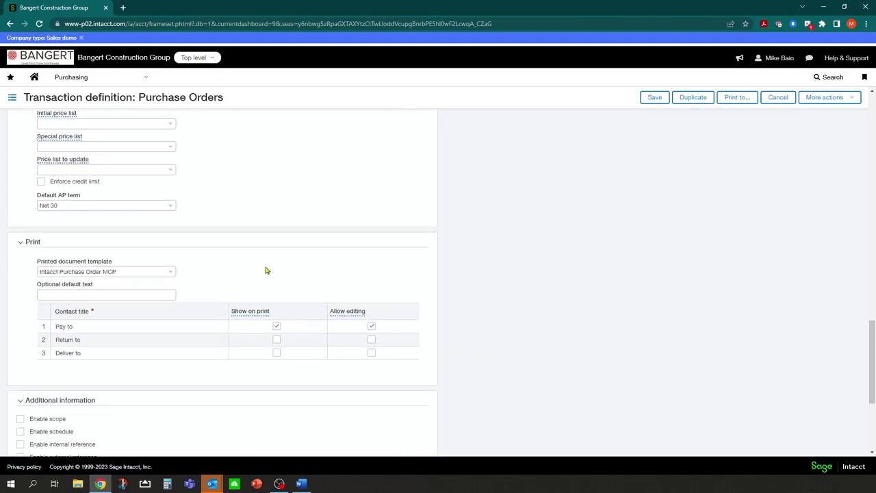
{"action": "left_click", "coordinate": [37, 271]}
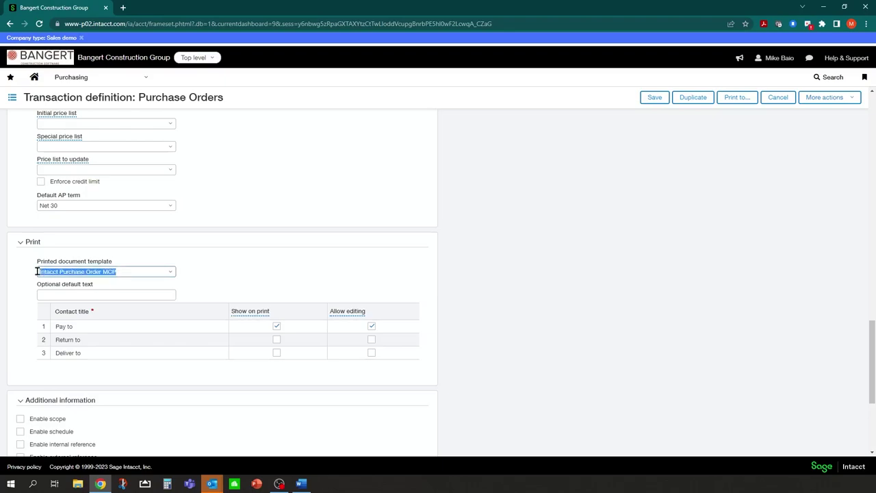
{"action": "left_click", "coordinate": [171, 273]}
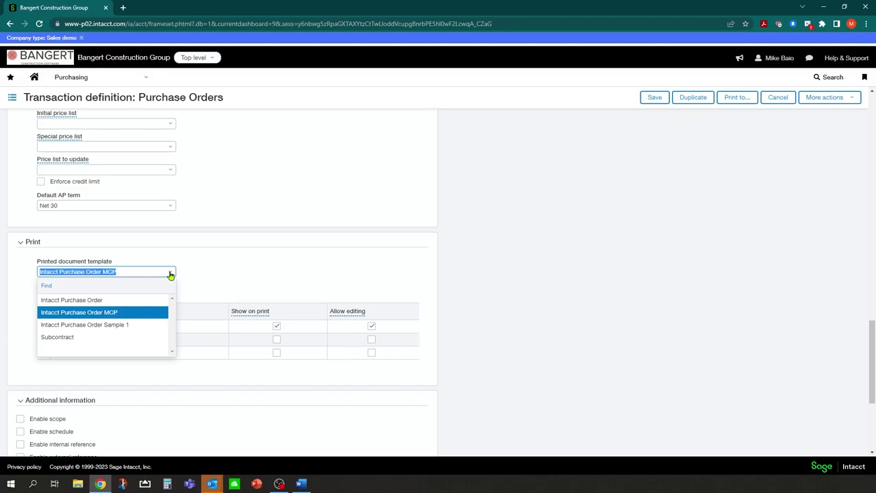
{"action": "left_click", "coordinate": [104, 271]}
{"action": "left_click_drag", "start_coordinate": [37, 271], "coordinate": [140, 265]}
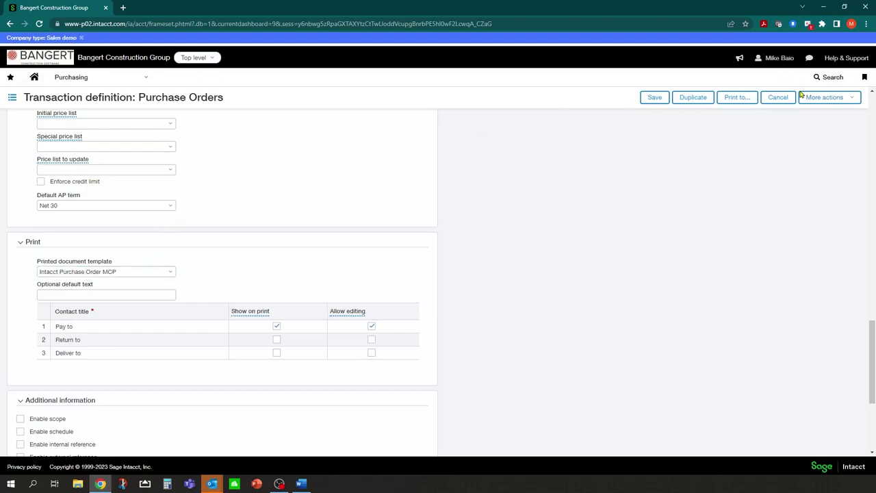
Leave the transaction definition unsaved and open the Configure Accounts Payable page.
{"action": "left_click", "coordinate": [779, 97]}
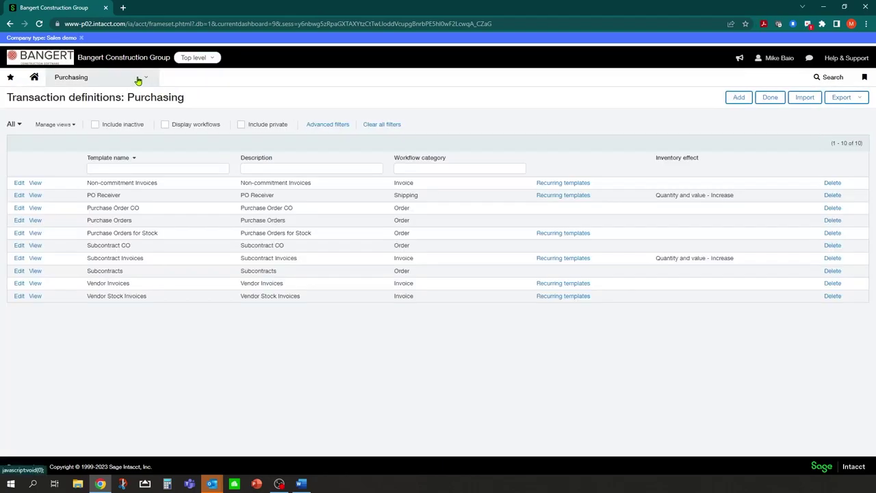
{"action": "left_click", "coordinate": [138, 80]}
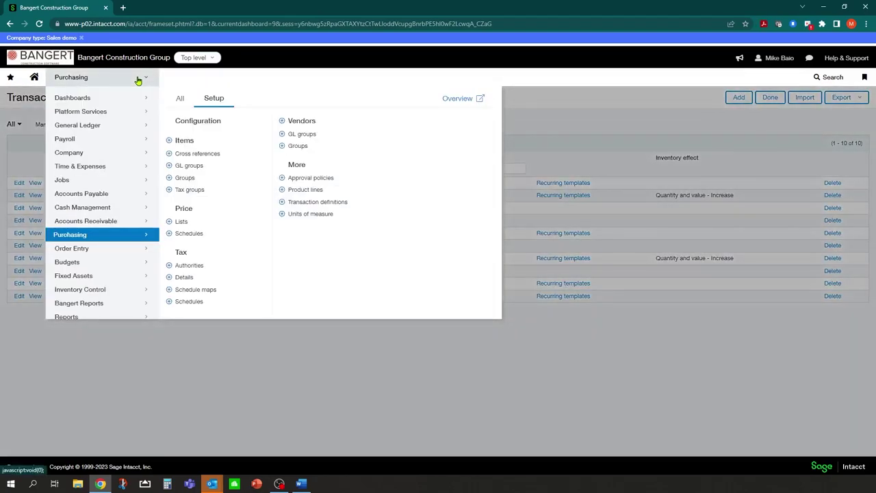
{"action": "left_click", "coordinate": [111, 195]}
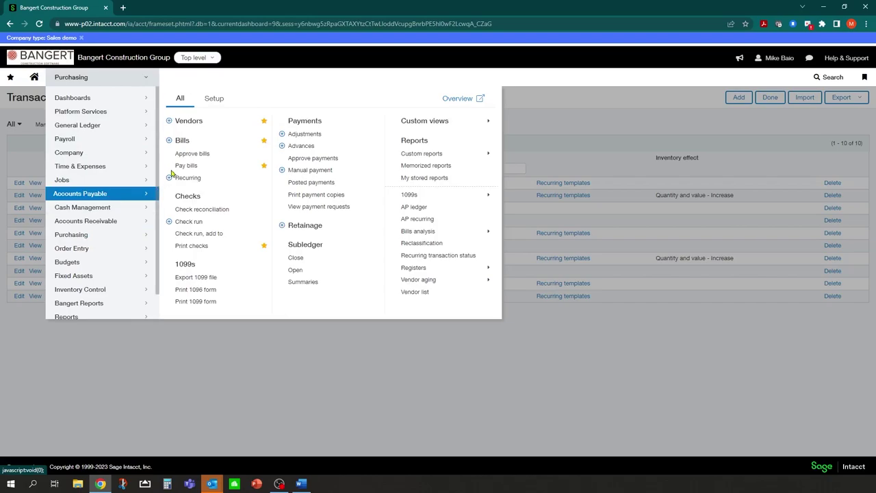
{"action": "left_click", "coordinate": [212, 98]}
{"action": "left_click", "coordinate": [197, 121]}
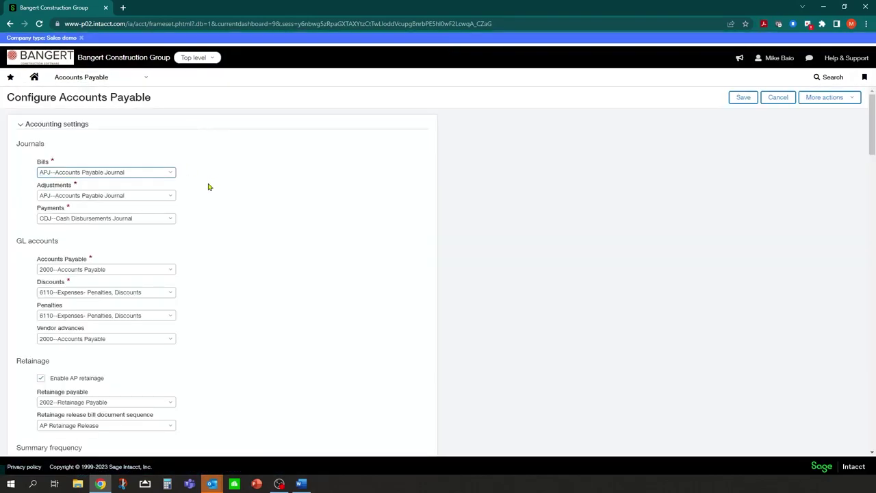
Review the Accounts Payable settings top to bottom, then bring up the module navigation list.
{"action": "scroll", "coordinate": [267, 258], "scroll_direction": "down", "scroll_amount": 5}
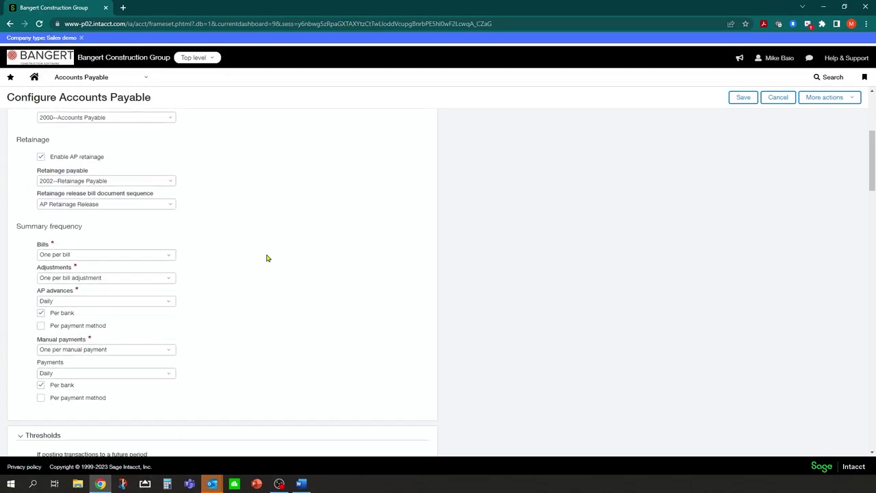
{"action": "scroll", "coordinate": [268, 258], "scroll_direction": "down", "scroll_amount": 7}
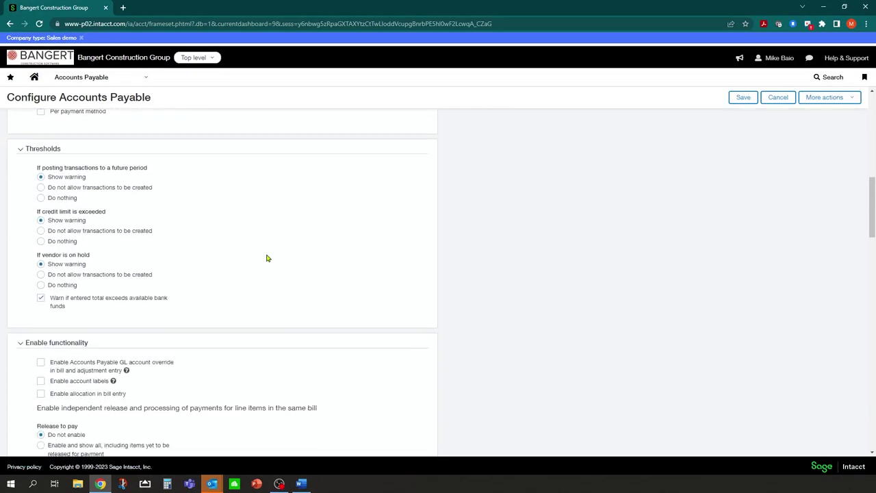
{"action": "scroll", "coordinate": [267, 258], "scroll_direction": "down", "scroll_amount": 8}
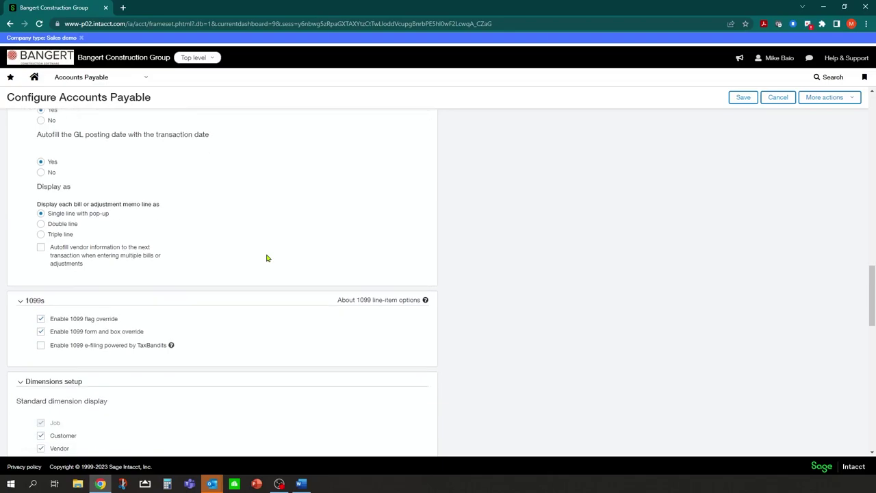
{"action": "scroll", "coordinate": [267, 258], "scroll_direction": "down", "scroll_amount": 4}
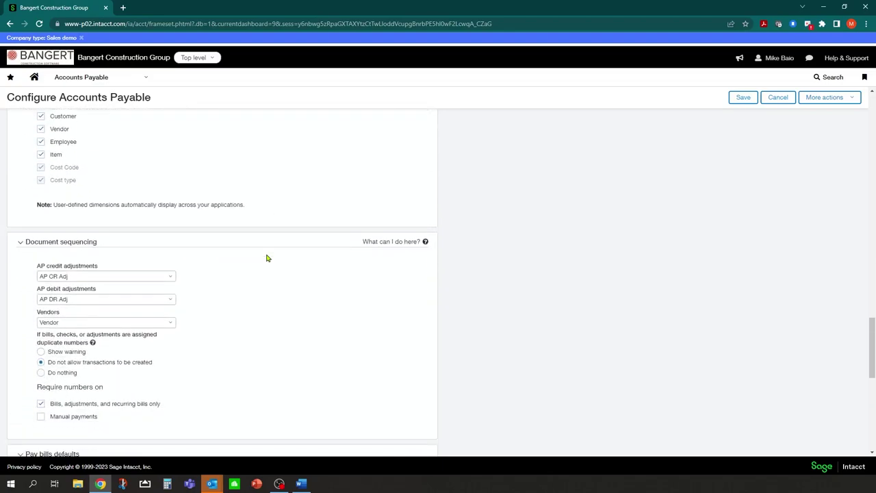
{"action": "scroll", "coordinate": [267, 258], "scroll_direction": "down", "scroll_amount": 2}
{"action": "scroll", "coordinate": [267, 259], "scroll_direction": "down", "scroll_amount": 2}
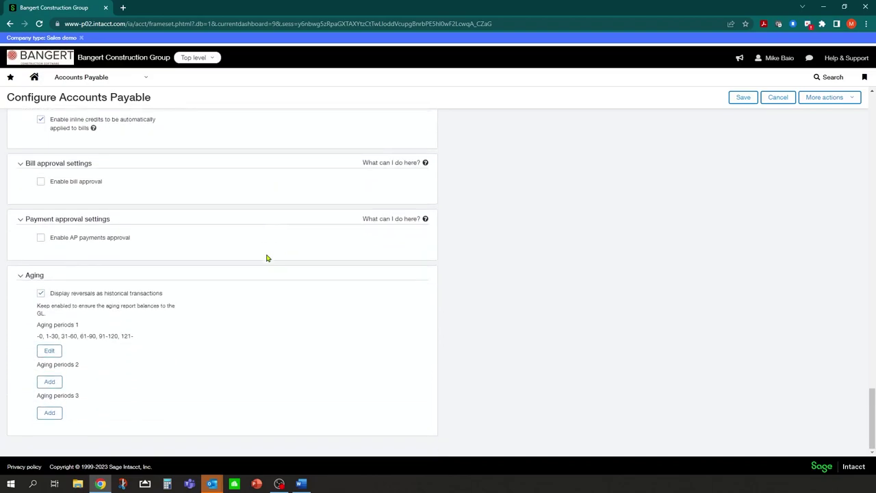
{"action": "scroll", "coordinate": [265, 252], "scroll_direction": "up", "scroll_amount": 2}
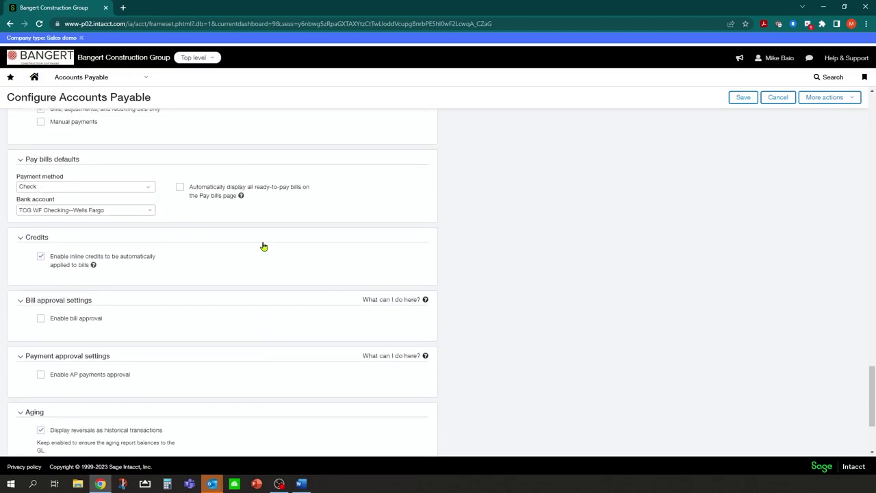
{"action": "scroll", "coordinate": [263, 246], "scroll_direction": "up", "scroll_amount": 4}
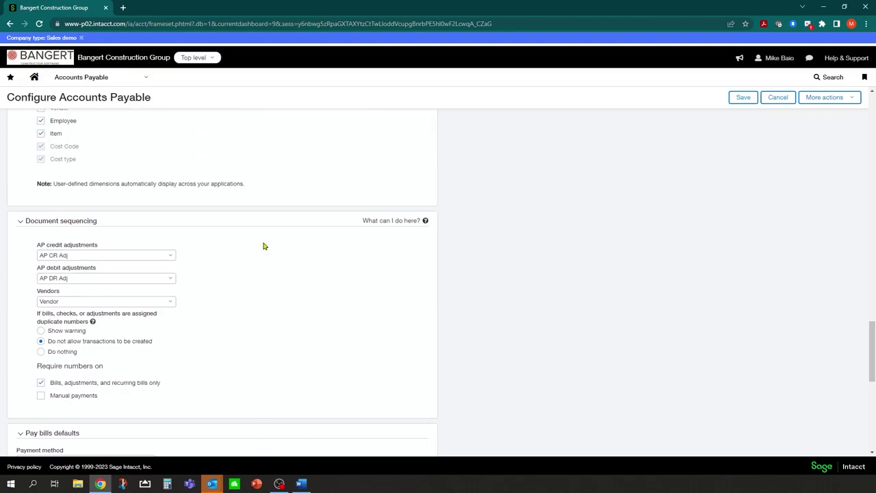
{"action": "scroll", "coordinate": [259, 260], "scroll_direction": "up", "scroll_amount": 5}
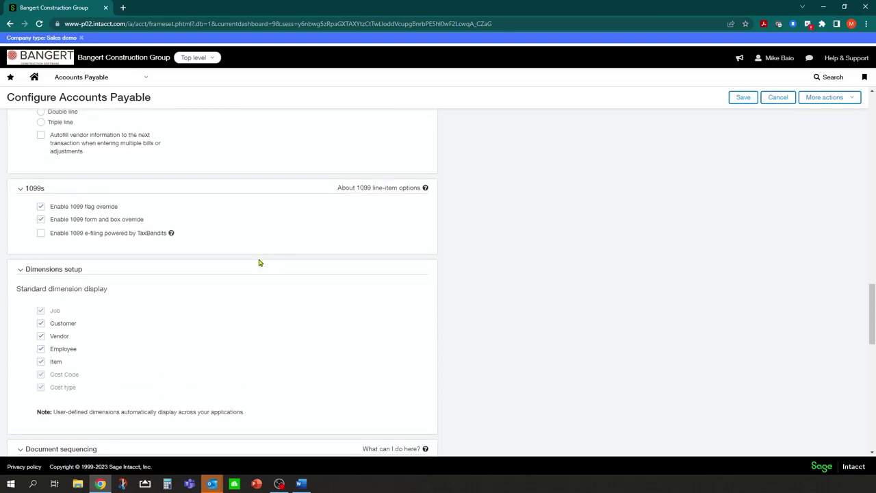
{"action": "scroll", "coordinate": [259, 262], "scroll_direction": "up", "scroll_amount": 4}
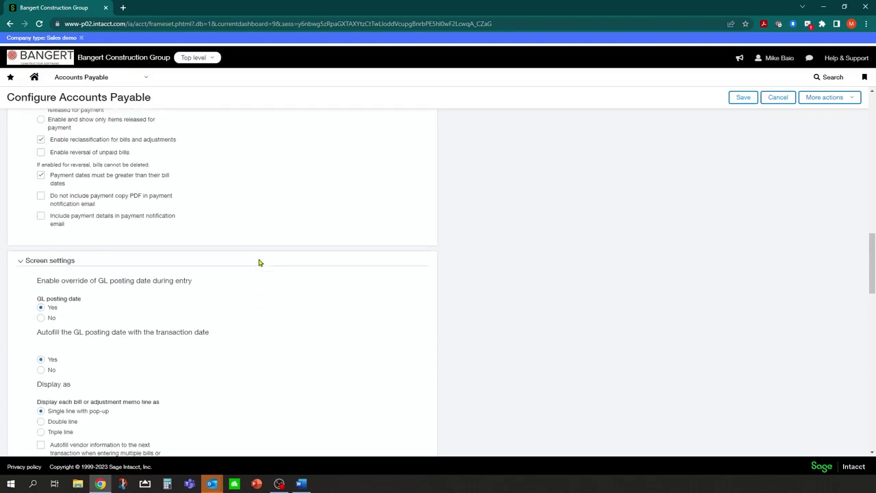
{"action": "scroll", "coordinate": [260, 262], "scroll_direction": "up", "scroll_amount": 5}
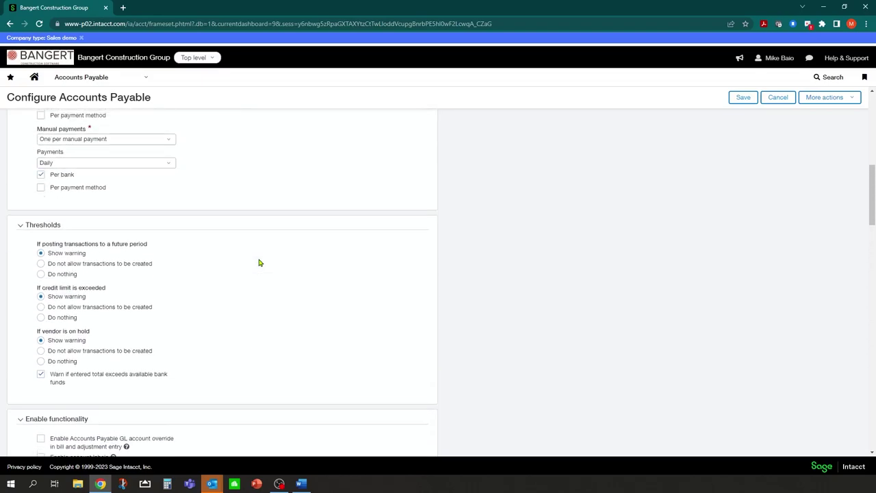
{"action": "scroll", "coordinate": [260, 262], "scroll_direction": "up", "scroll_amount": 3}
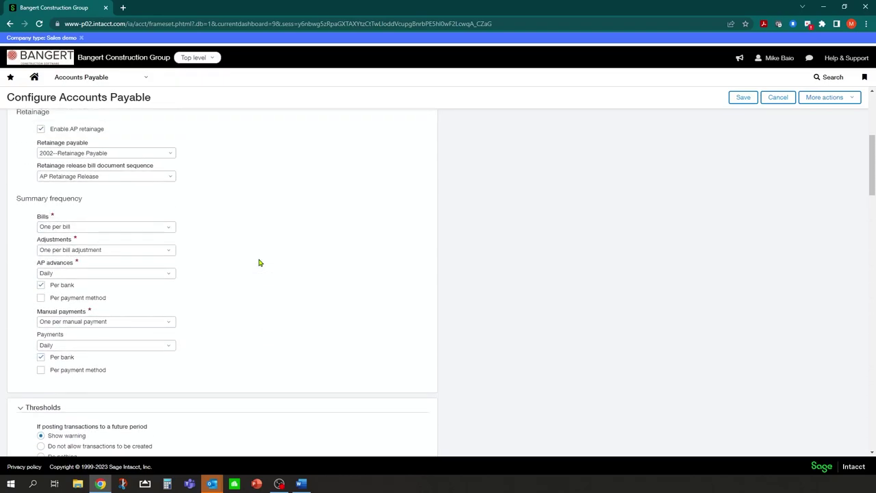
{"action": "scroll", "coordinate": [259, 262], "scroll_direction": "up", "scroll_amount": 2}
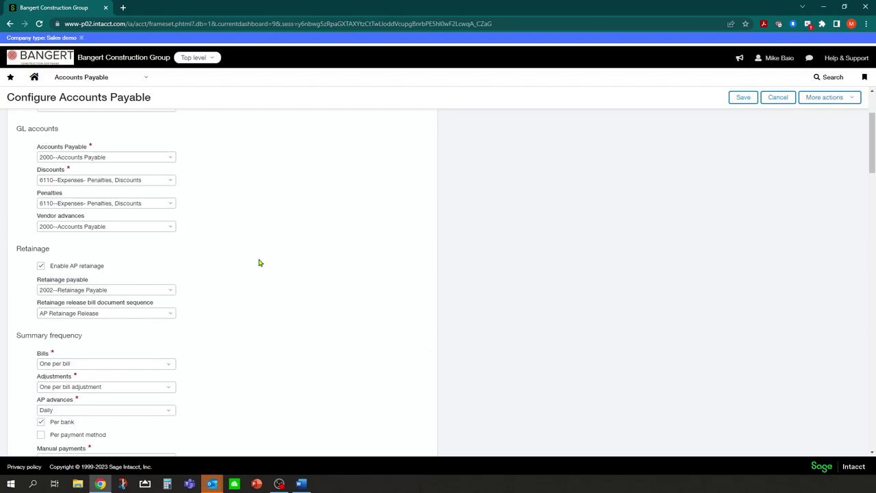
{"action": "scroll", "coordinate": [260, 263], "scroll_direction": "up", "scroll_amount": 2}
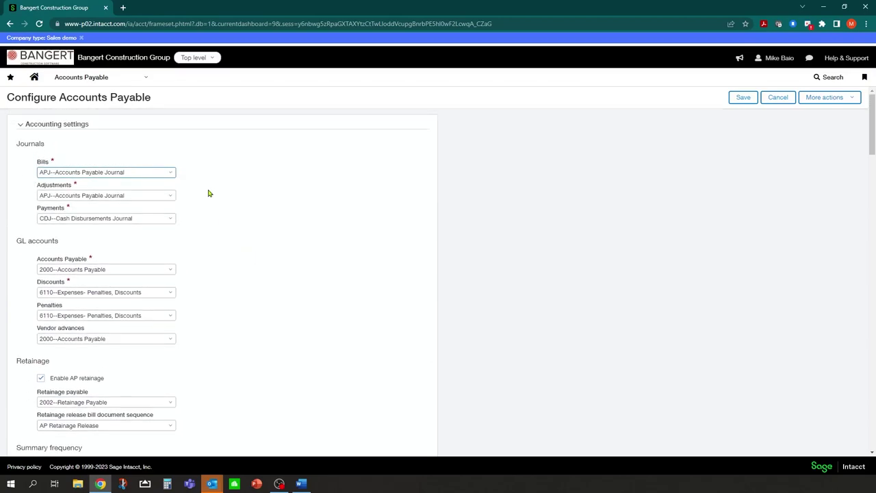
{"action": "left_click", "coordinate": [137, 80]}
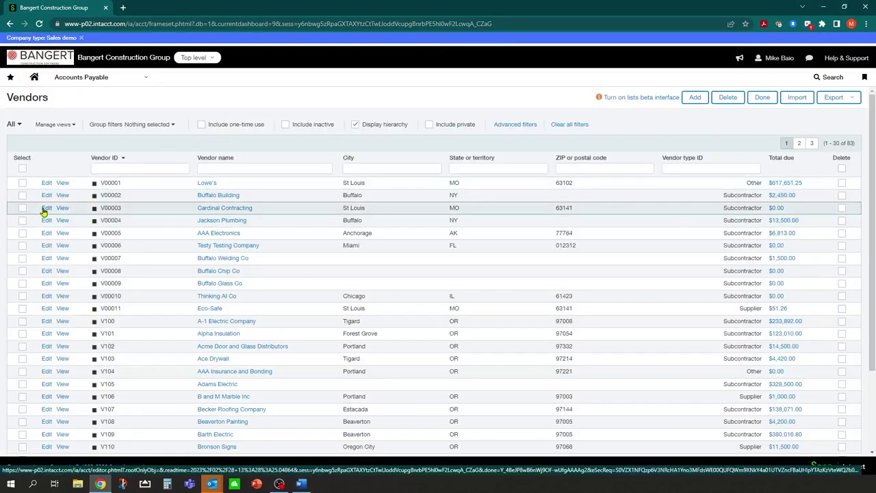
Review vendor Cardinal Contracting's Additional information email templates, then bring up the module navigation list.
{"action": "left_click", "coordinate": [46, 208]}
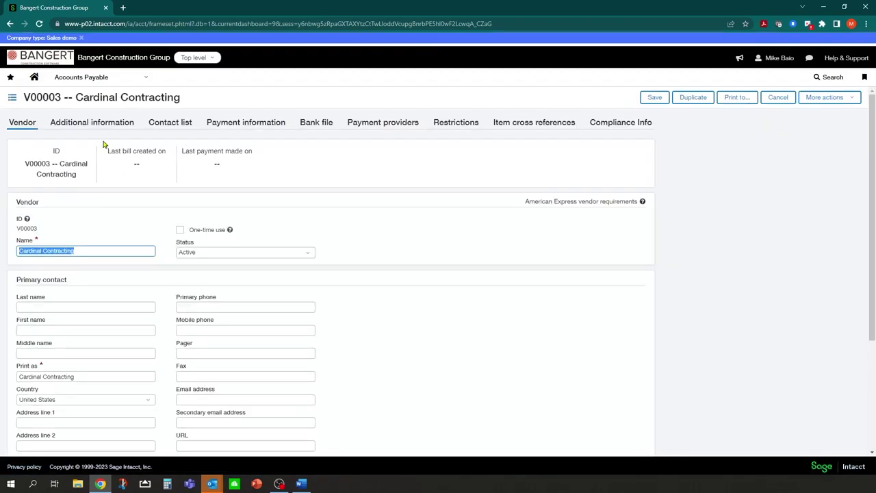
{"action": "scroll", "coordinate": [109, 199], "scroll_direction": "down", "scroll_amount": 5}
{"action": "scroll", "coordinate": [108, 196], "scroll_direction": "up", "scroll_amount": 5}
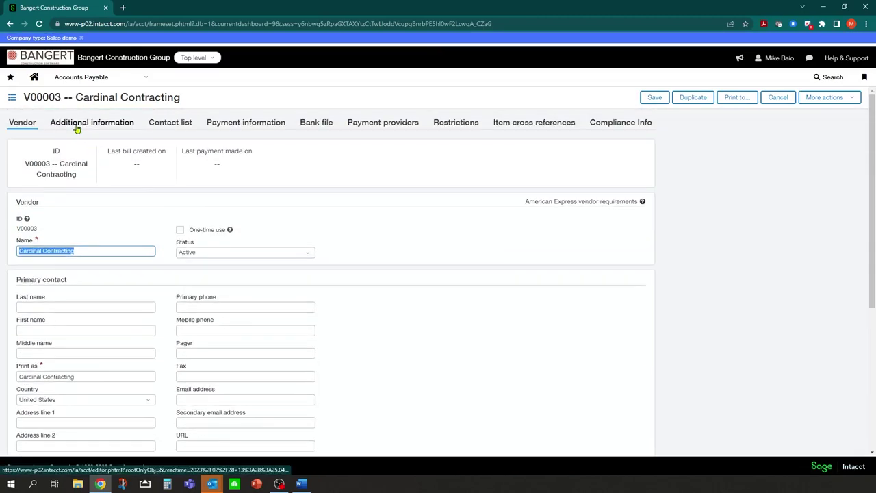
{"action": "left_click", "coordinate": [78, 126]}
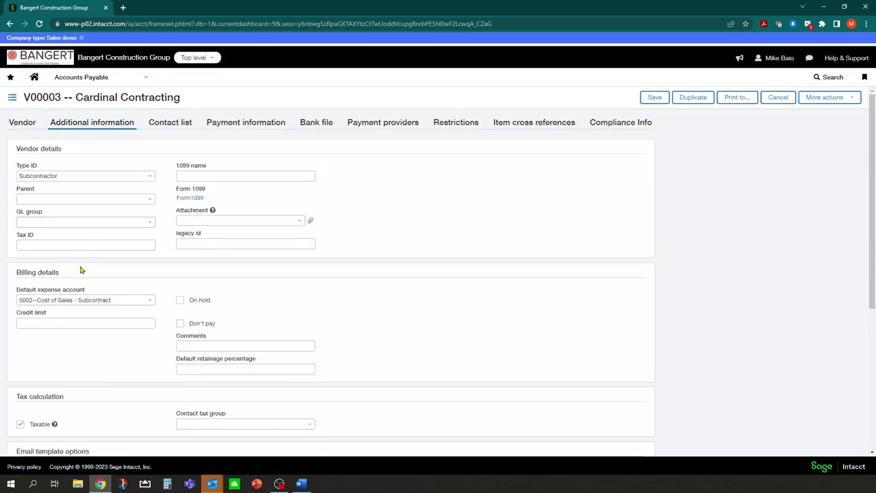
{"action": "scroll", "coordinate": [83, 312], "scroll_direction": "down", "scroll_amount": 3}
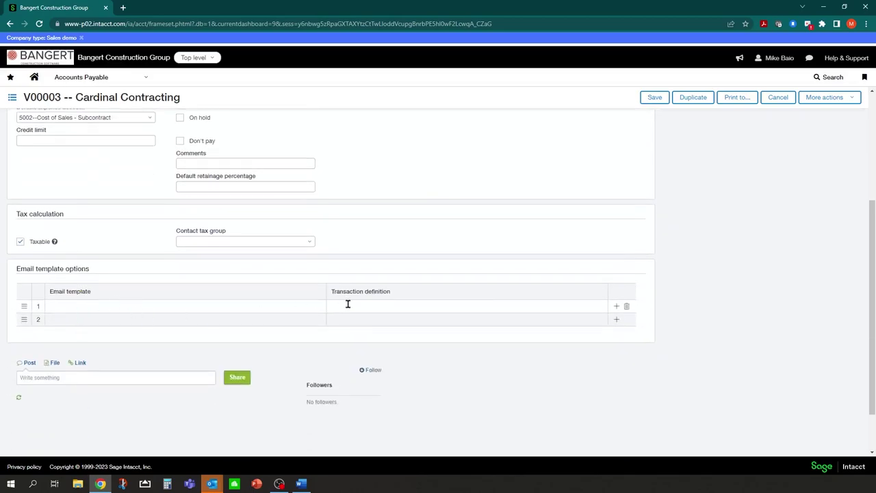
{"action": "scroll", "coordinate": [189, 241], "scroll_direction": "down", "scroll_amount": 1}
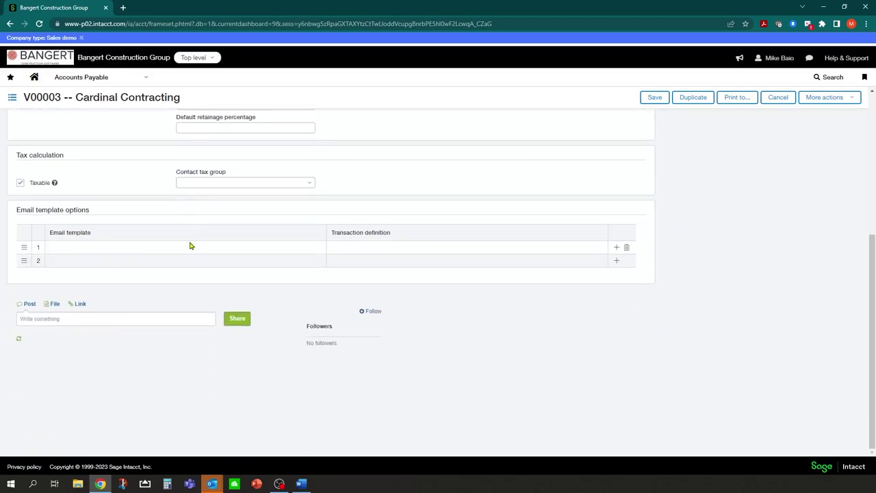
{"action": "scroll", "coordinate": [191, 246], "scroll_direction": "up", "scroll_amount": 4}
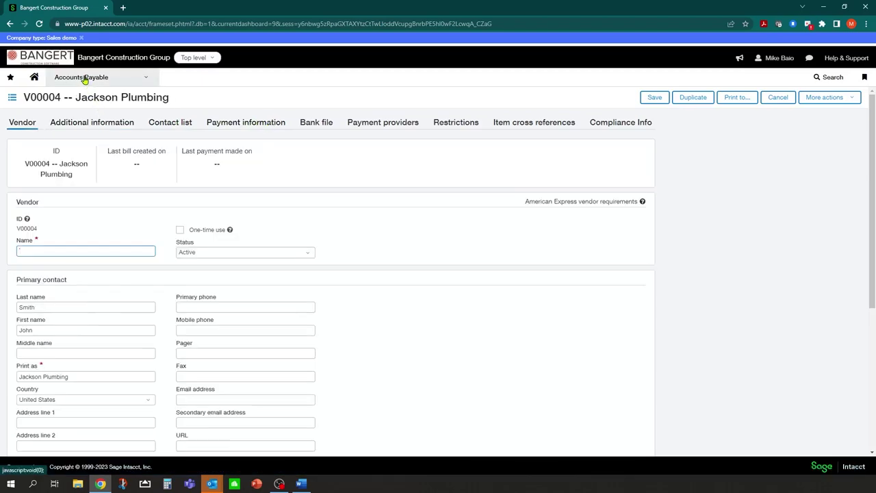
{"action": "left_click", "coordinate": [146, 78]}
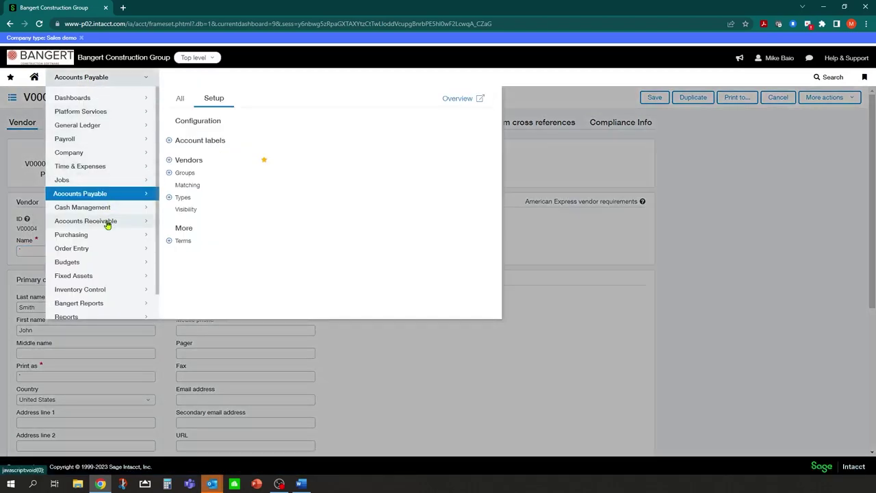
Open Configure Accounts Receivable without saving the vendor, and review down to Formatting and back.
{"action": "left_click", "coordinate": [107, 225]}
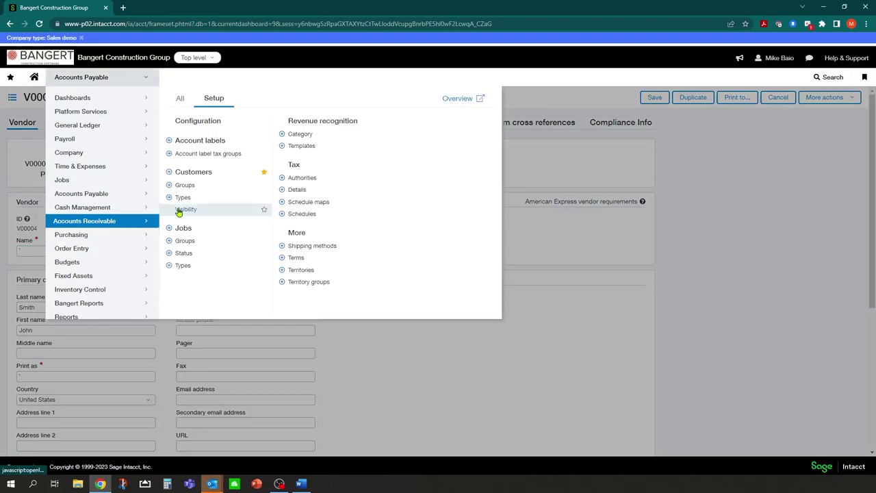
{"action": "left_click", "coordinate": [204, 121]}
{"action": "left_click", "coordinate": [481, 74]}
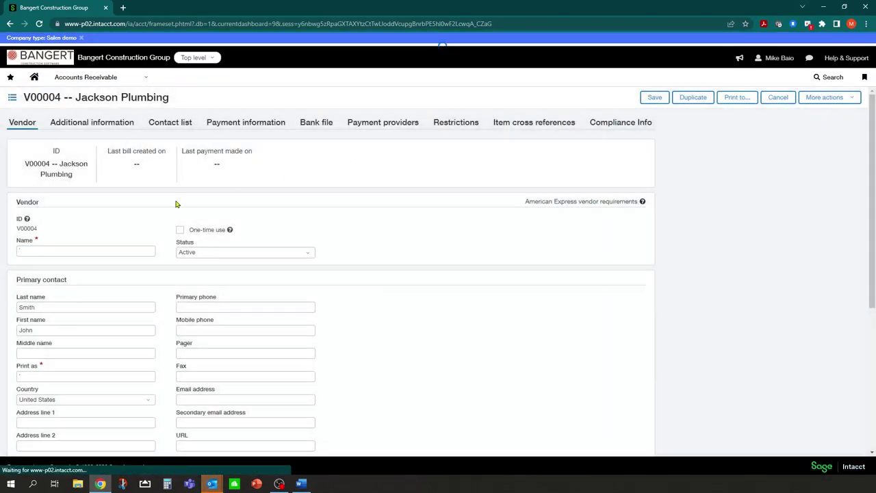
{"action": "scroll", "coordinate": [139, 199], "scroll_direction": "down", "scroll_amount": 3}
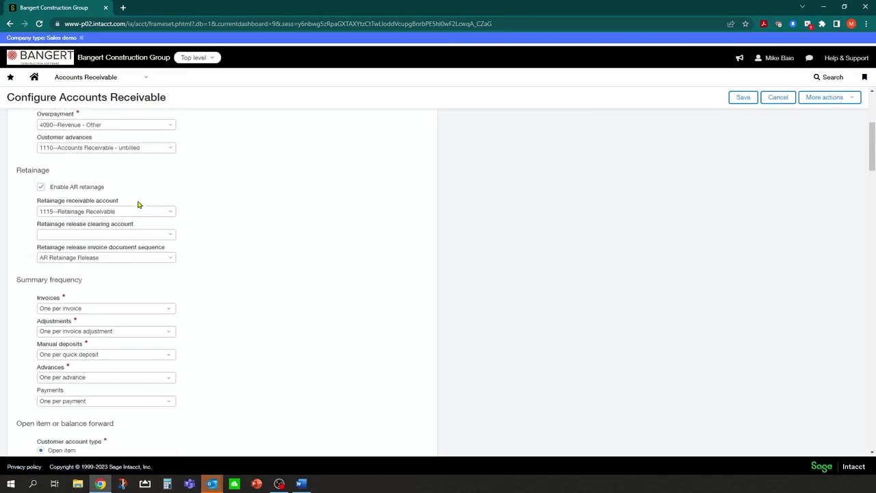
{"action": "scroll", "coordinate": [173, 196], "scroll_direction": "down", "scroll_amount": 6}
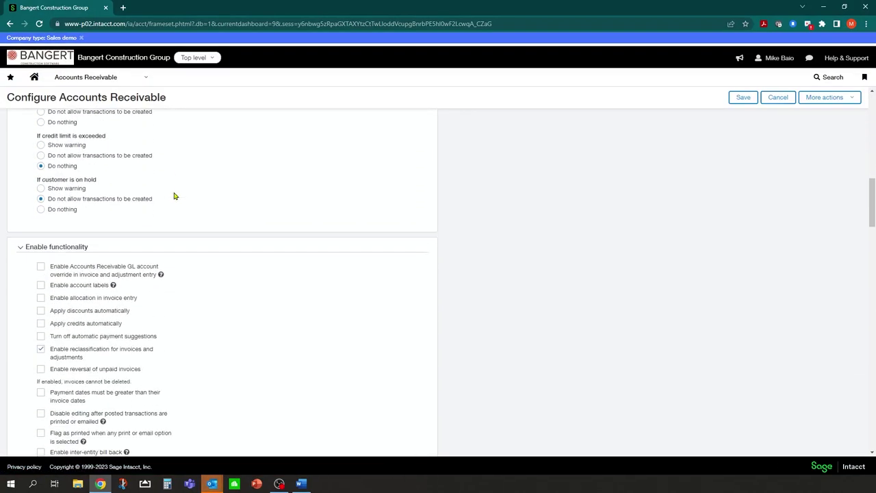
{"action": "scroll", "coordinate": [174, 197], "scroll_direction": "down", "scroll_amount": 15}
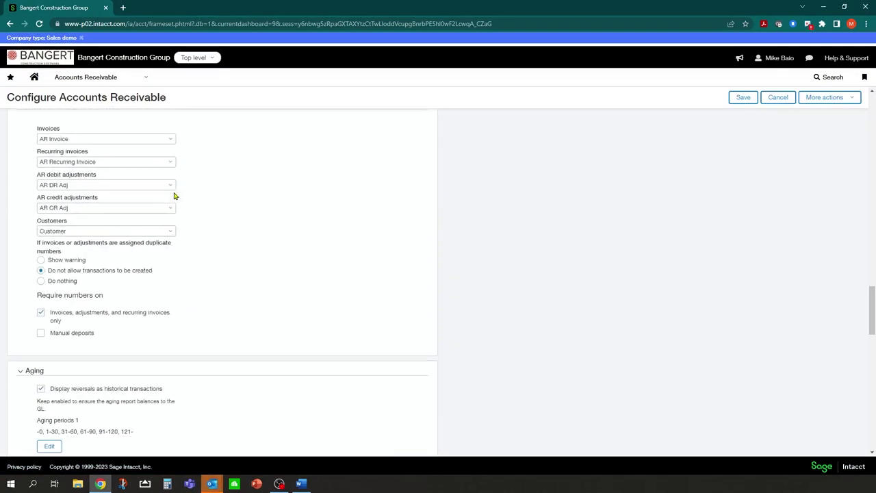
{"action": "scroll", "coordinate": [203, 193], "scroll_direction": "down", "scroll_amount": 5}
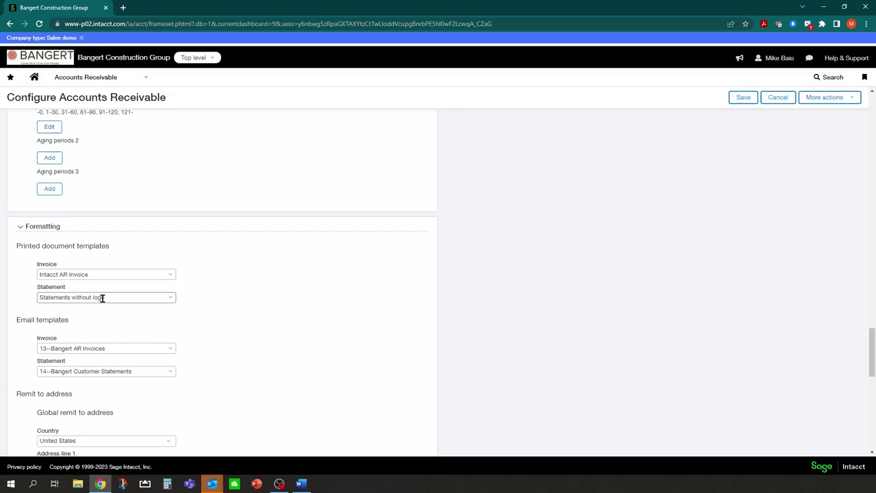
{"action": "scroll", "coordinate": [102, 297], "scroll_direction": "up", "scroll_amount": 10}
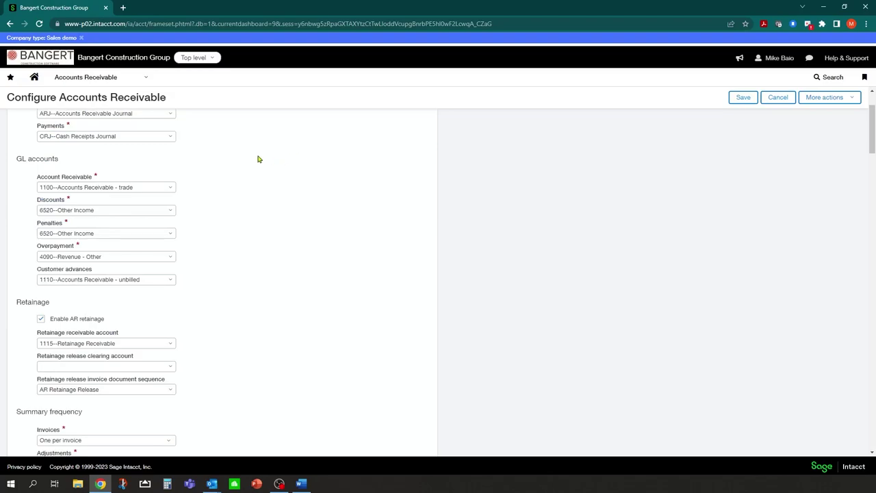
{"action": "scroll", "coordinate": [231, 167], "scroll_direction": "up", "scroll_amount": 3}
Dismiss the invalid-entry alert and show the Platform Services options in the module menu.
{"action": "left_click", "coordinate": [138, 78]}
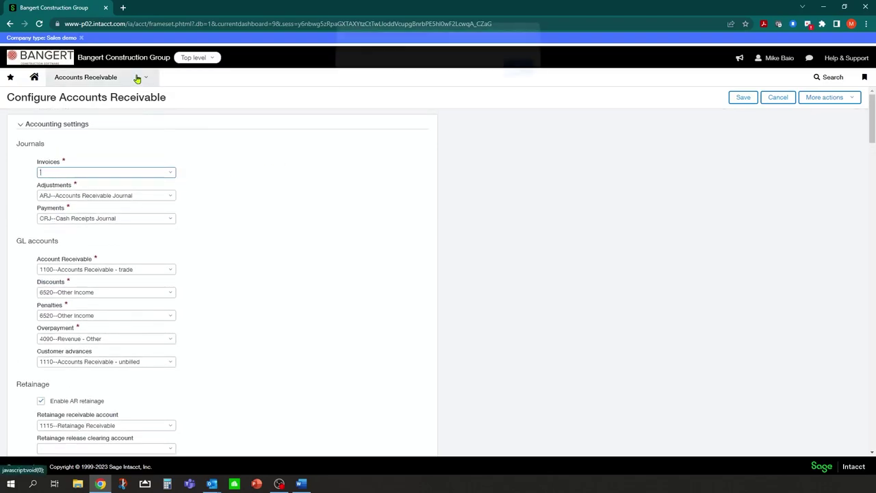
{"action": "left_click", "coordinate": [518, 75]}
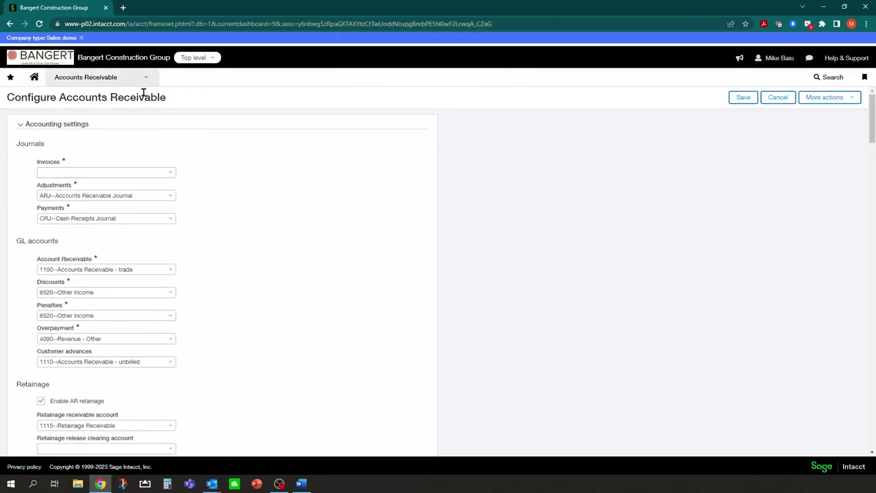
{"action": "left_click", "coordinate": [145, 85]}
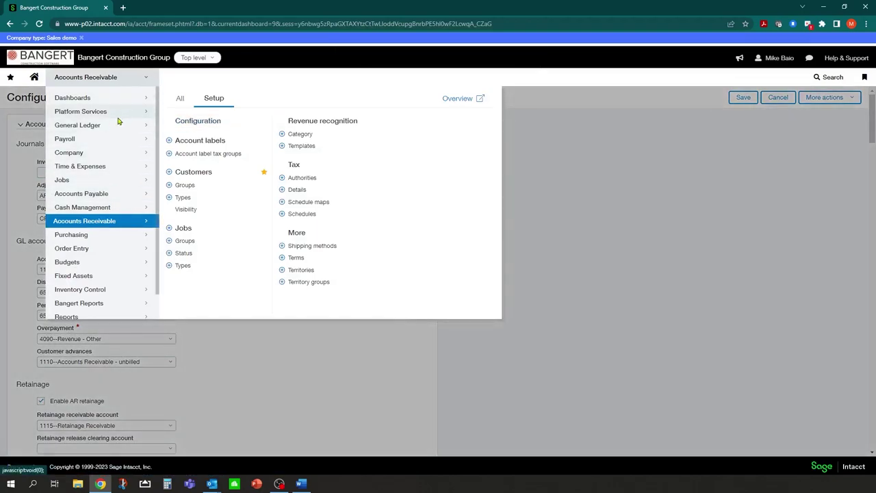
{"action": "mouse_move", "coordinate": [118, 118]}
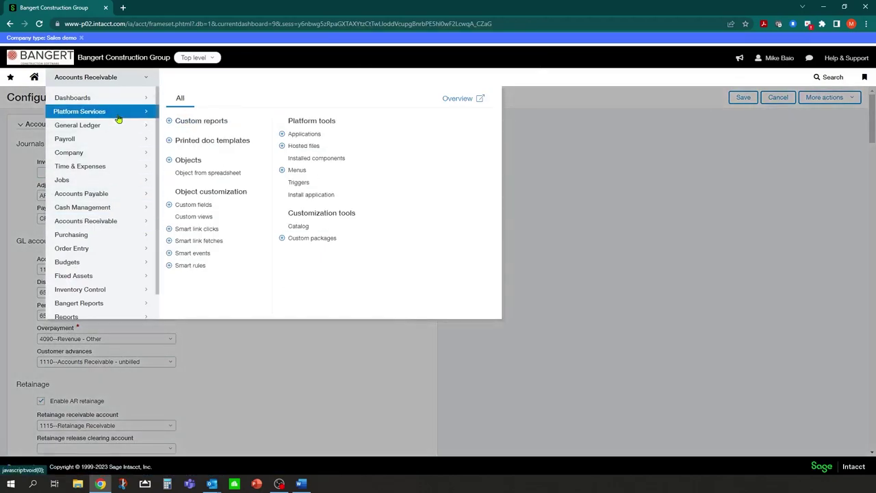
Return to Printed document templates without saving and download the Intacct Purchase Order MCP template again.
{"action": "left_click", "coordinate": [214, 142]}
{"action": "left_click", "coordinate": [480, 75]}
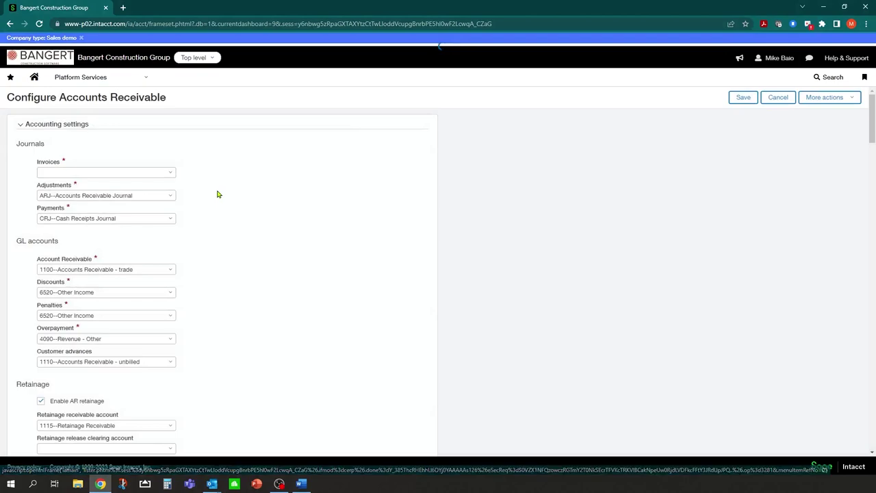
{"action": "scroll", "coordinate": [82, 291], "scroll_direction": "down", "scroll_amount": 2}
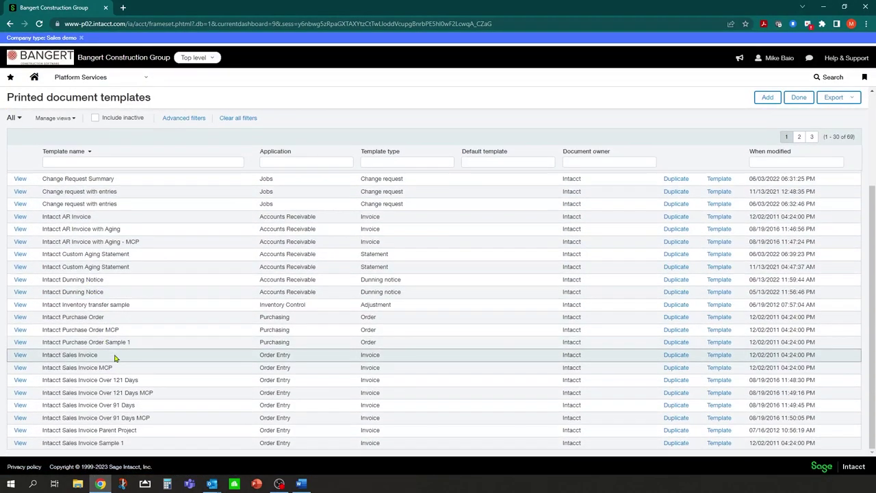
{"action": "scroll", "coordinate": [115, 358], "scroll_direction": "up", "scroll_amount": 3}
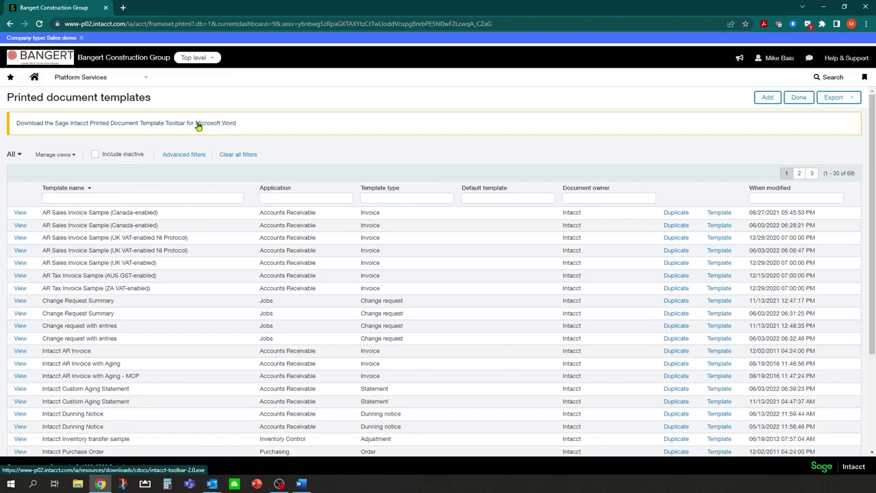
{"action": "scroll", "coordinate": [398, 303], "scroll_direction": "down", "scroll_amount": 5}
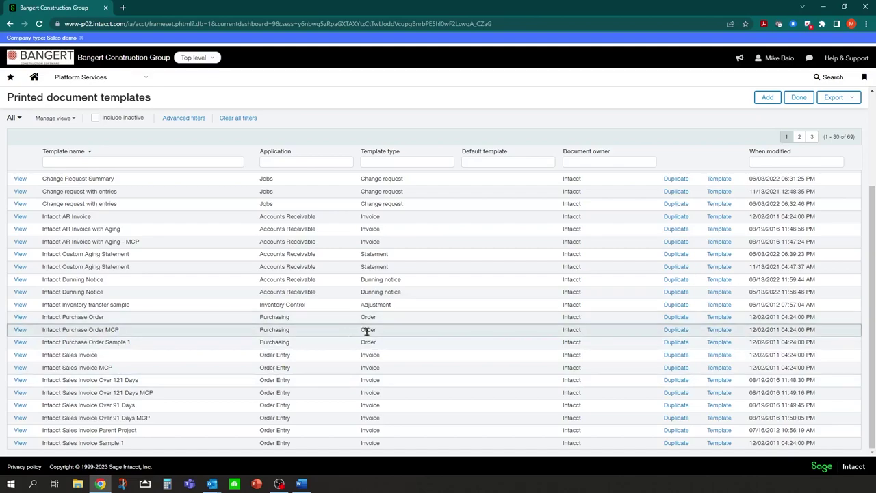
{"action": "left_click", "coordinate": [719, 332]}
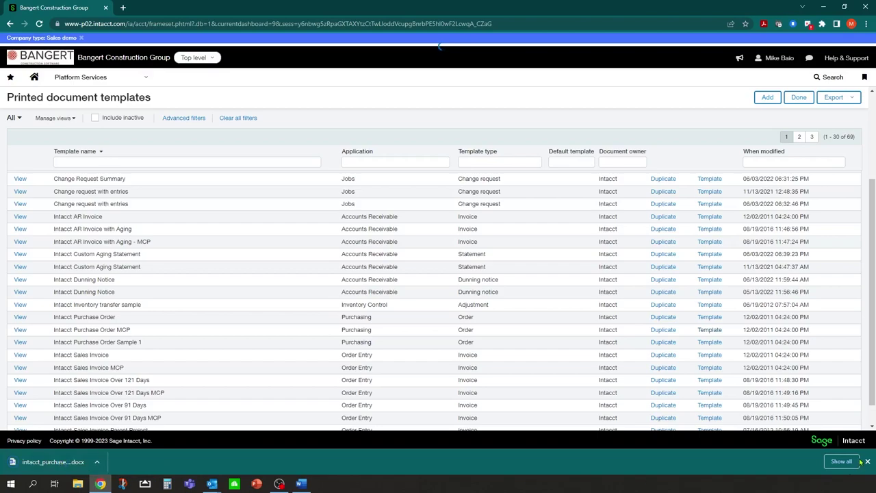
Open intacct_purchase_order_mcp (2).docx in maximized Word with editing enabled, inspecting several merge fields.
{"action": "left_click", "coordinate": [59, 462]}
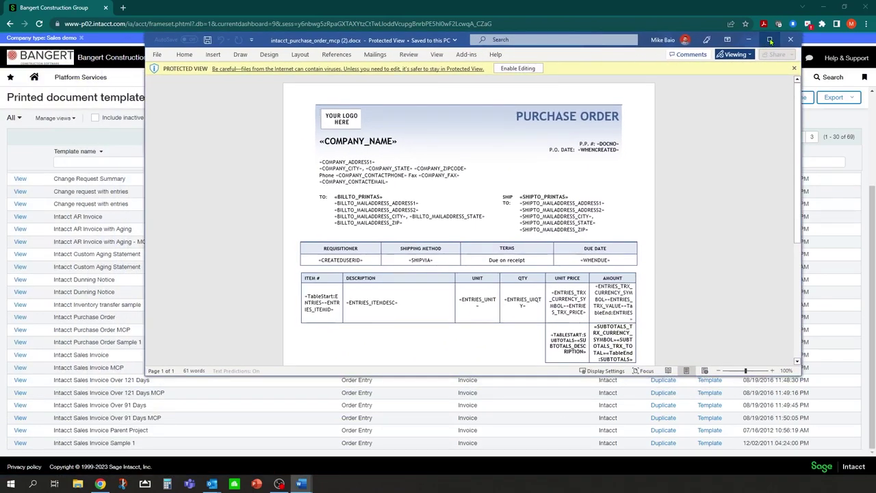
{"action": "left_click", "coordinate": [770, 40]}
{"action": "left_click", "coordinate": [360, 34]}
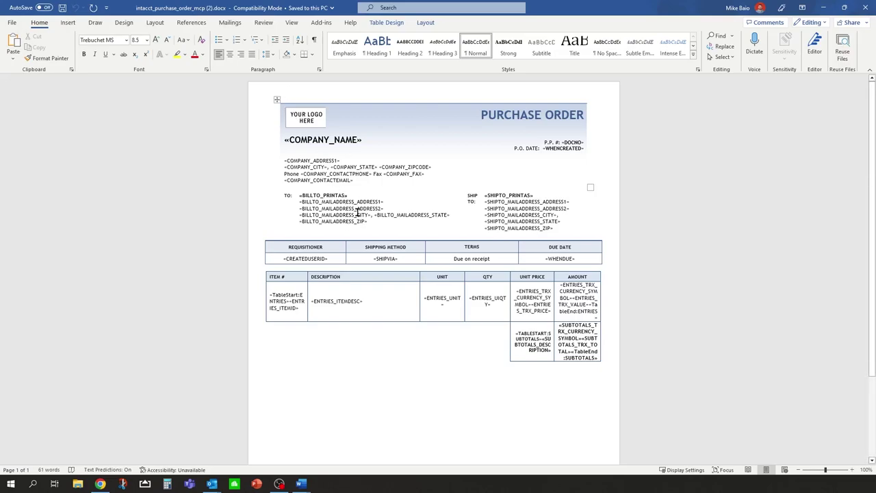
{"action": "left_click", "coordinate": [336, 209]}
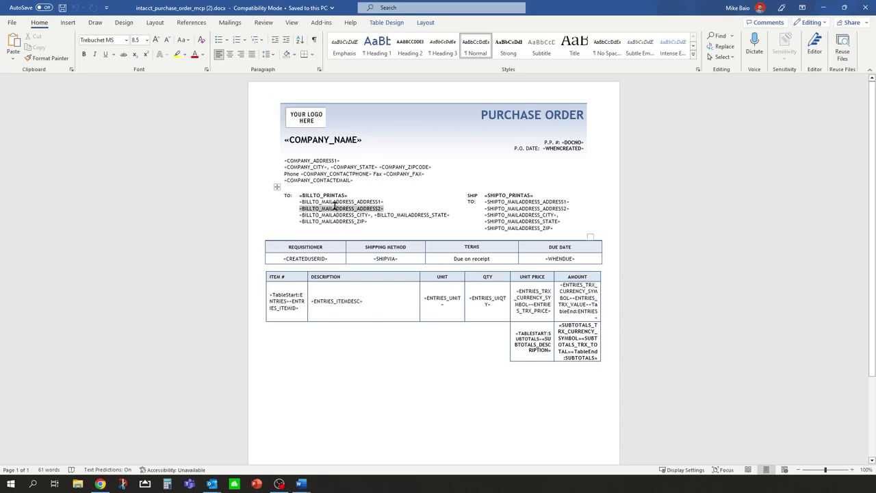
{"action": "left_click", "coordinate": [351, 301]}
{"action": "left_click", "coordinate": [333, 214]}
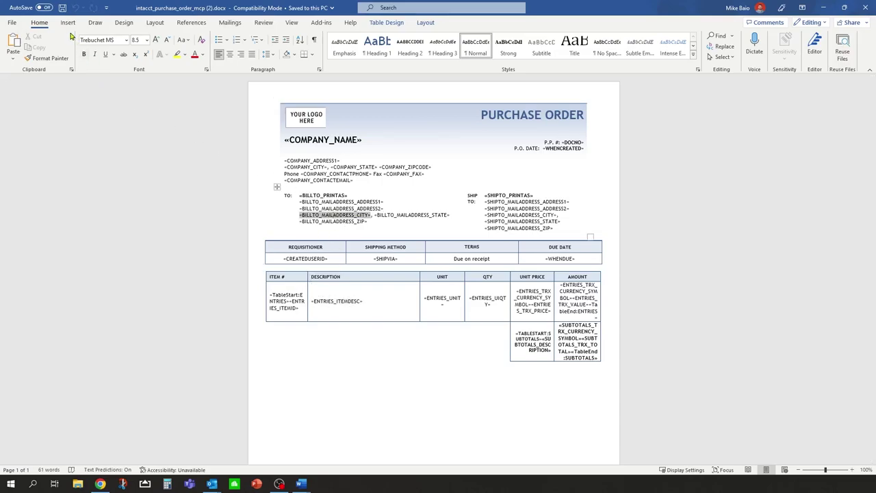
{"action": "left_click", "coordinate": [321, 23]}
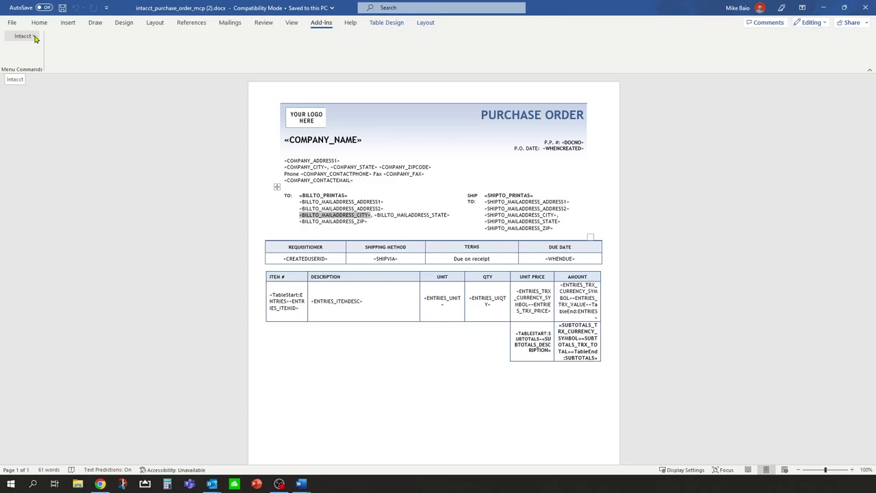
Log in to the Intacct add-in with the company ID, user ID and password.
{"action": "left_click", "coordinate": [34, 37]}
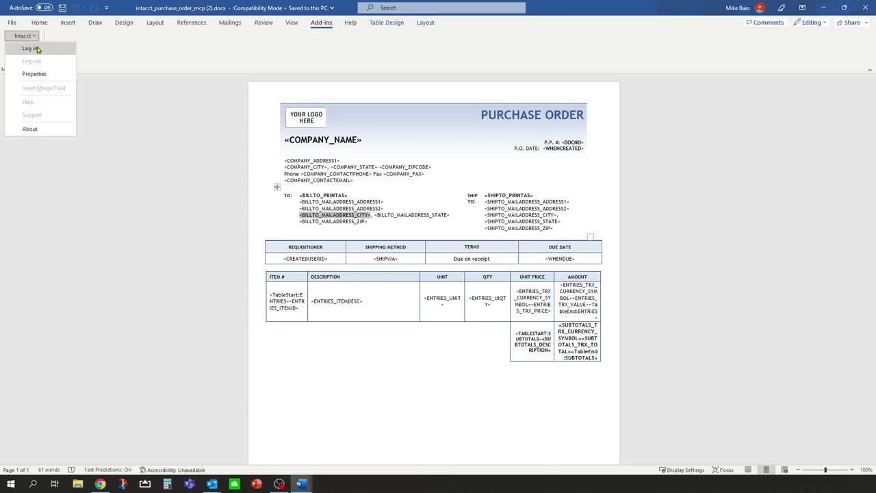
{"action": "left_click", "coordinate": [41, 51]}
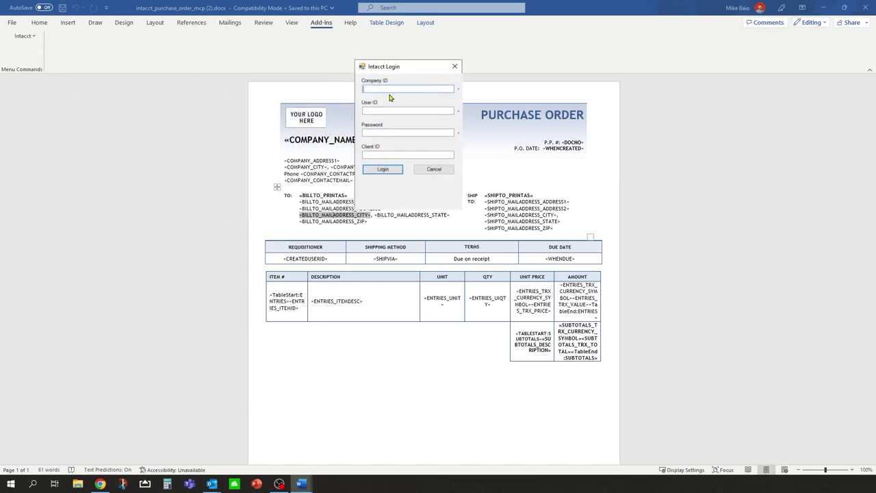
{"action": "type", "text": "a"}
{"action": "type", "text": "mo"}
{"action": "key", "text": "Tab"}
{"action": "type", "text": "mb"}
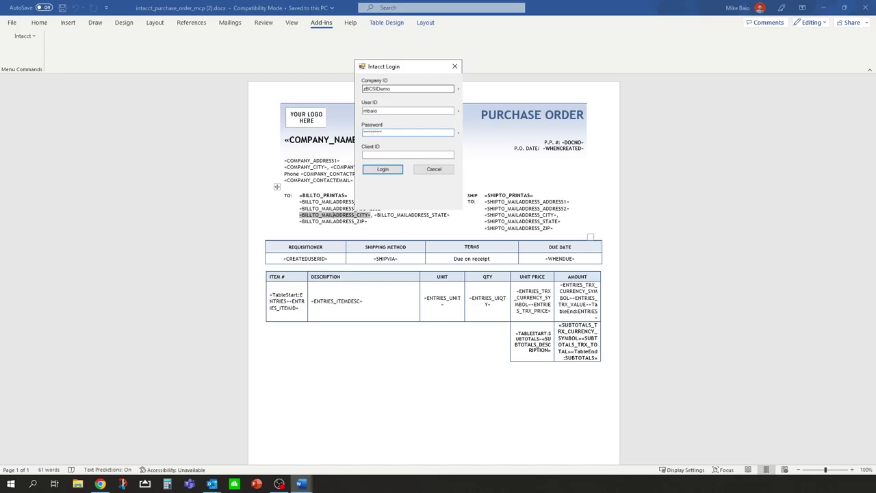
{"action": "key", "text": "Return"}
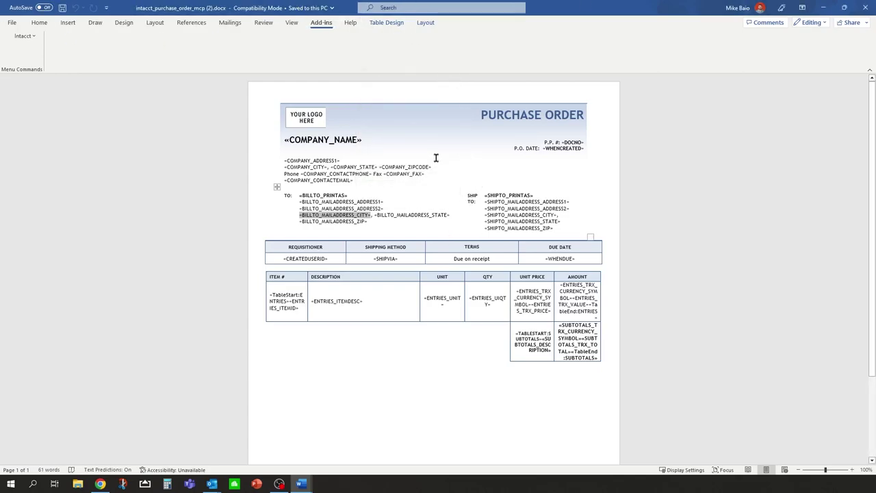
Open the Intacct Insert Merge Field window and view the Order Entry application's fields.
{"action": "left_click", "coordinate": [32, 38]}
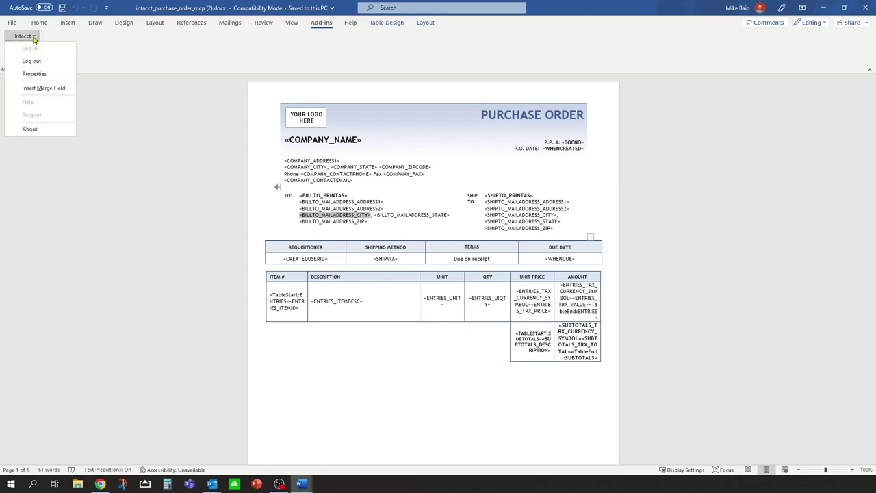
{"action": "left_click", "coordinate": [49, 89]}
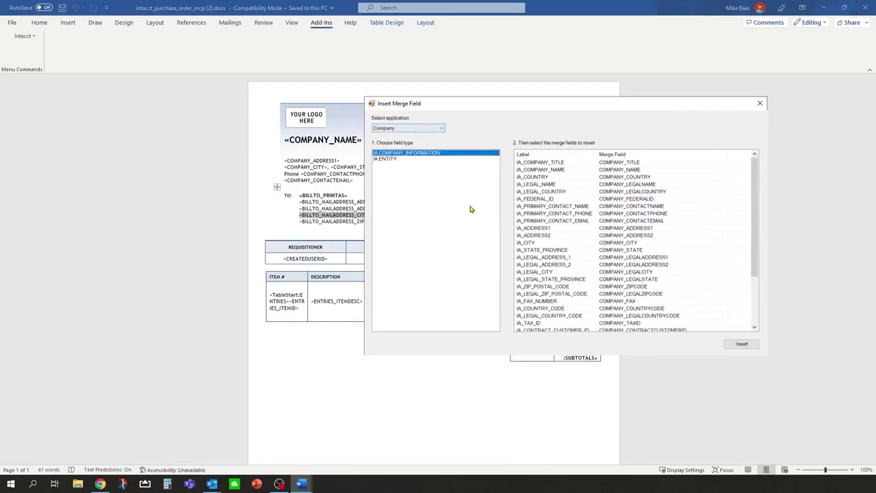
{"action": "left_click_drag", "start_coordinate": [567, 108], "coordinate": [640, 96]}
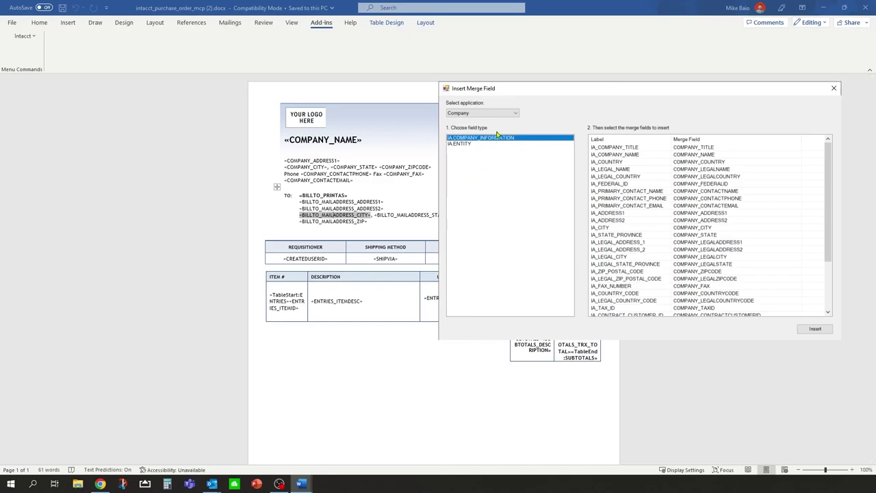
{"action": "left_click", "coordinate": [516, 114]}
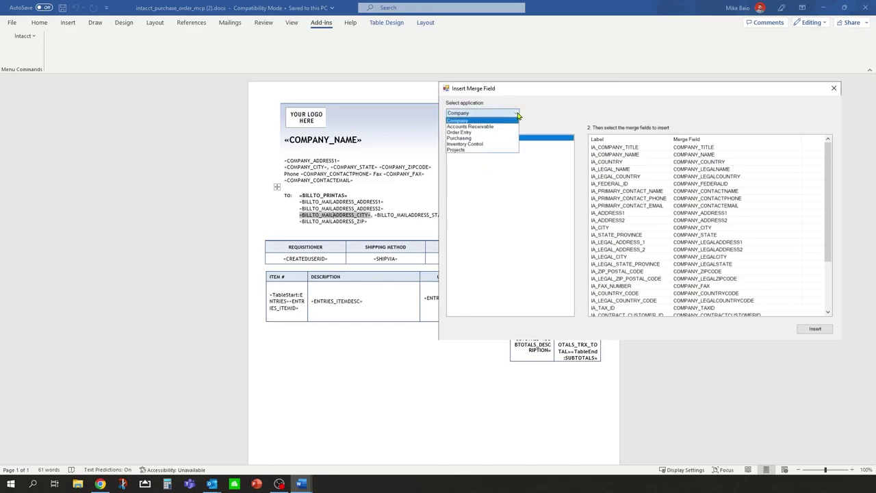
{"action": "left_click", "coordinate": [464, 133]}
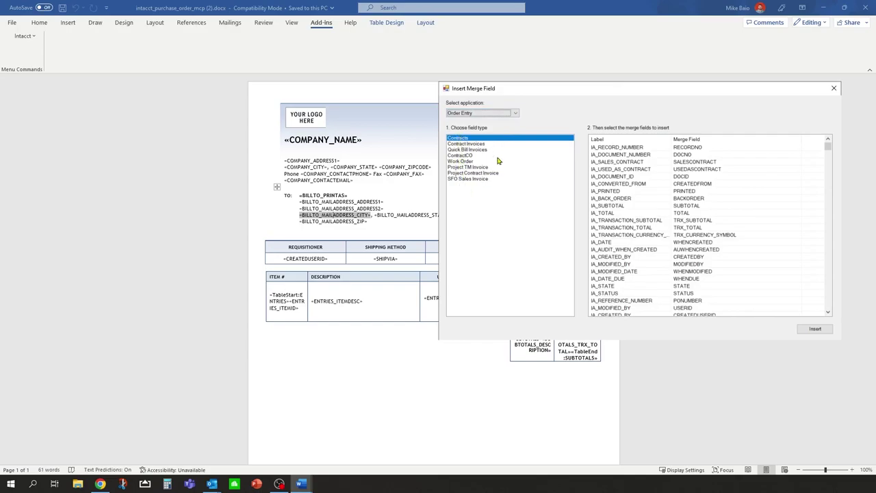
Switch to Purchasing's Purchase Orders fields and scroll through the merge field list.
{"action": "left_click", "coordinate": [511, 114]}
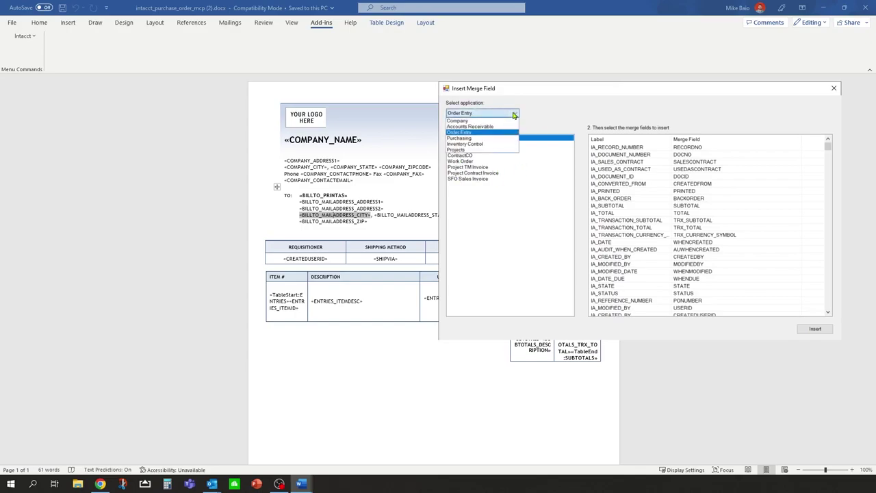
{"action": "left_click", "coordinate": [469, 139]}
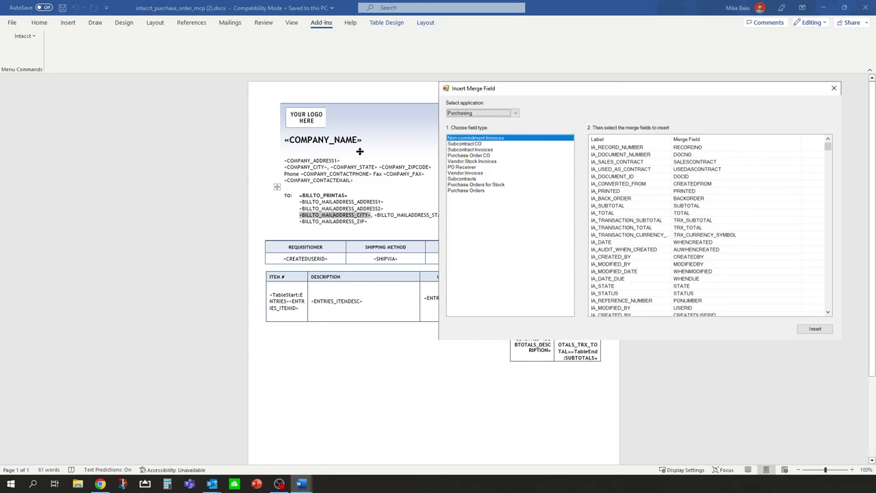
{"action": "left_click", "coordinate": [465, 191]}
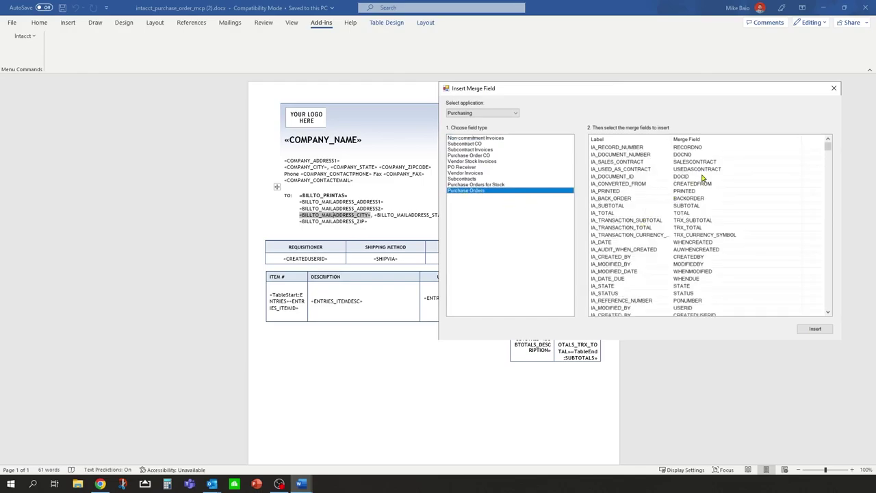
{"action": "scroll", "coordinate": [703, 180], "scroll_direction": "down", "scroll_amount": 10}
{"action": "scroll", "coordinate": [705, 181], "scroll_direction": "down", "scroll_amount": 15}
{"action": "scroll", "coordinate": [705, 180], "scroll_direction": "down", "scroll_amount": 15}
{"action": "scroll", "coordinate": [705, 181], "scroll_direction": "down", "scroll_amount": 1}
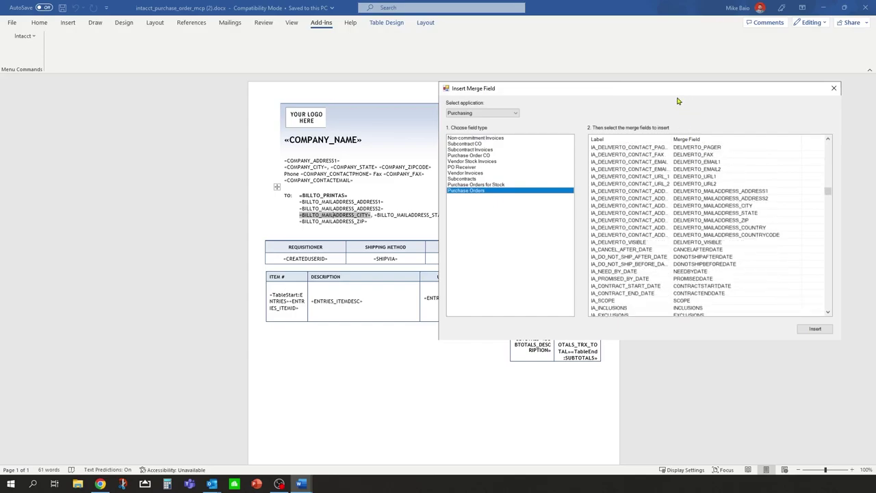
{"action": "left_click_drag", "start_coordinate": [679, 101], "coordinate": [333, 121]}
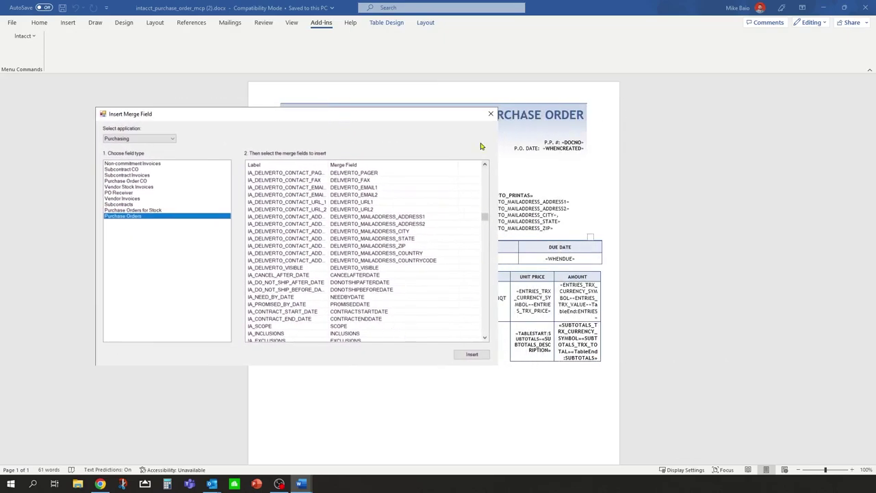
Replace the YOUR LOGO HERE placeholder with the BANGERT image from this device.
{"action": "left_click", "coordinate": [491, 115]}
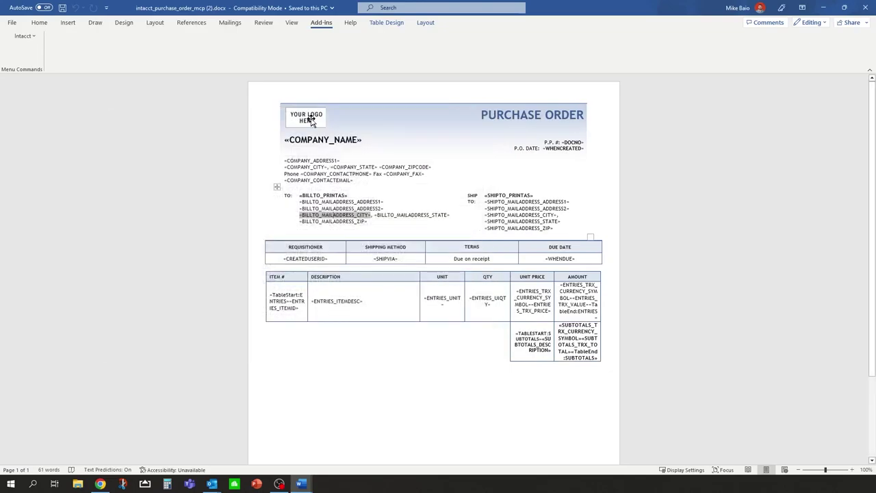
{"action": "left_click", "coordinate": [309, 120]}
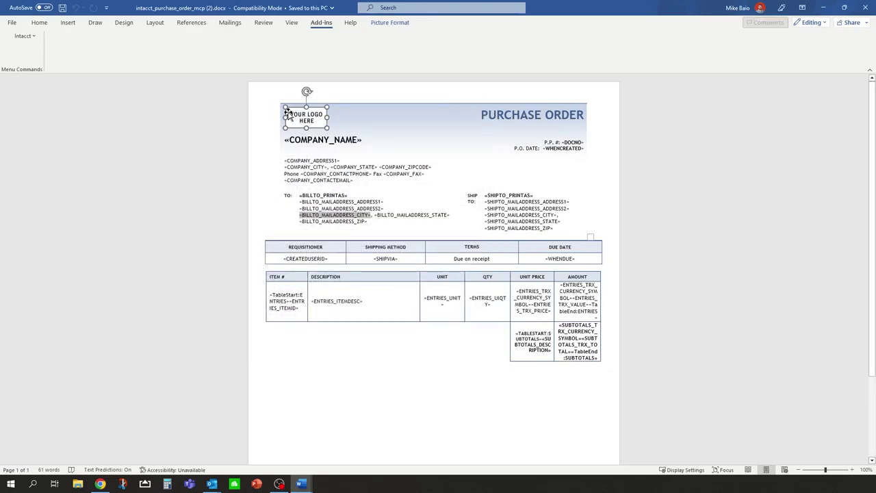
{"action": "left_click", "coordinate": [72, 23]}
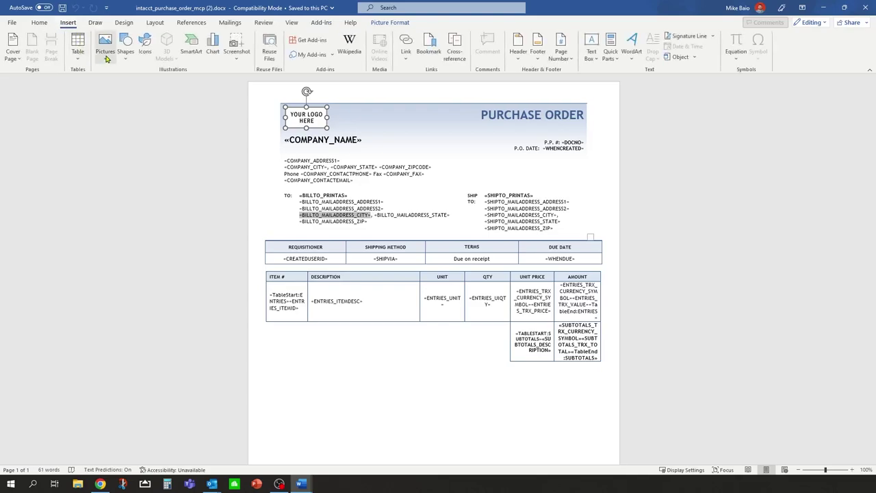
{"action": "left_click", "coordinate": [105, 48]}
{"action": "left_click", "coordinate": [125, 86]}
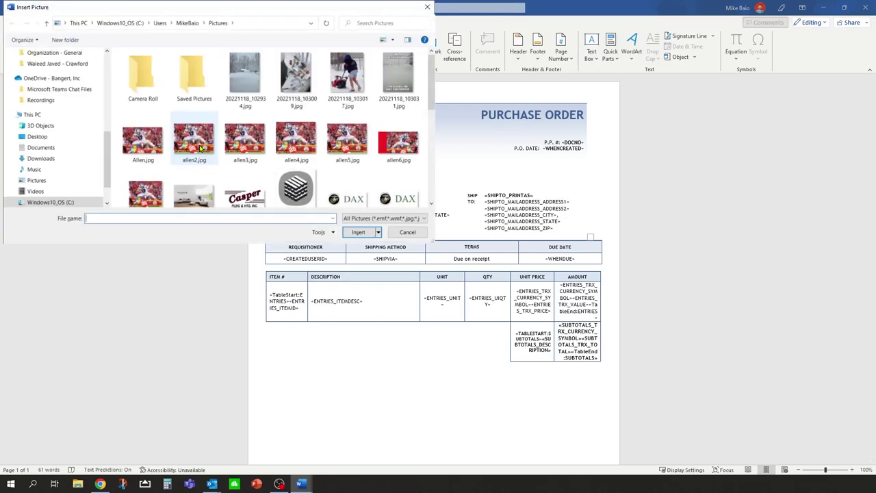
{"action": "scroll", "coordinate": [301, 149], "scroll_direction": "down", "scroll_amount": 10}
{"action": "double_click", "coordinate": [310, 115]}
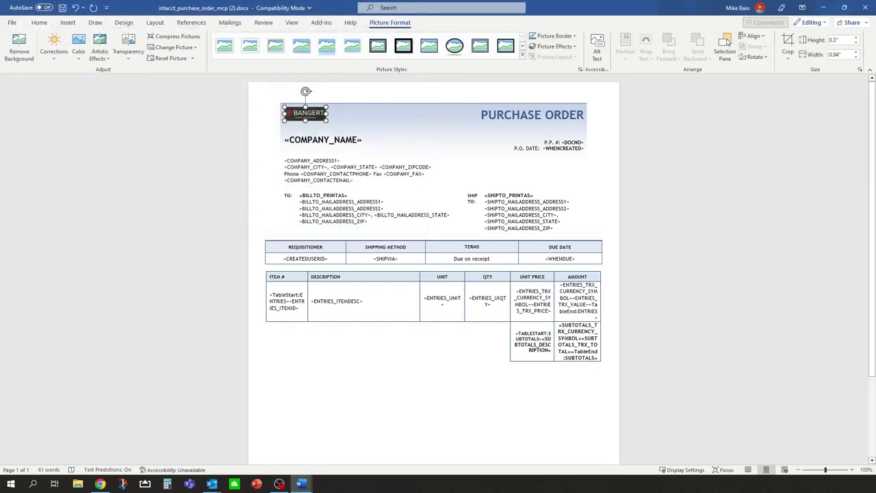
Resize the BANGERT logo to about 0.26 by 0.82 inches to fit the header.
{"action": "mouse_move", "coordinate": [325, 120]}
{"action": "left_mouse_down"}
{"action": "mouse_move", "coordinate": [346, 126]}
{"action": "mouse_move", "coordinate": [325, 118]}
{"action": "left_mouse_up"}
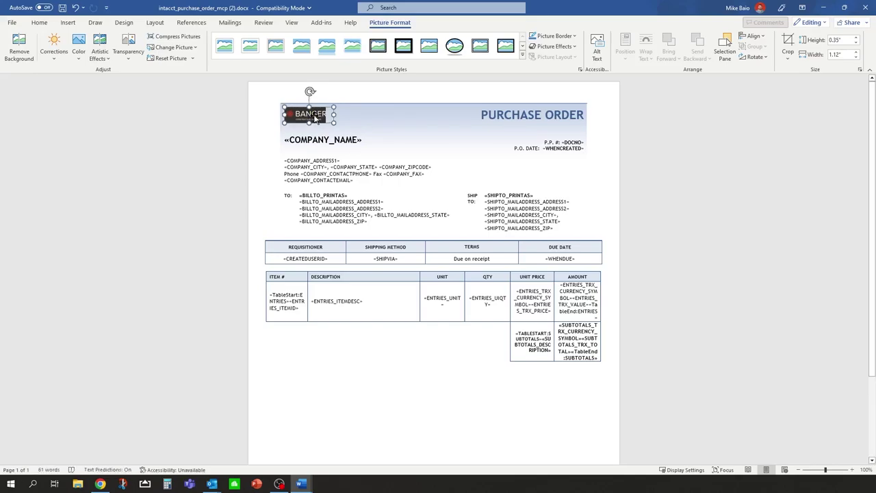
{"action": "left_click_drag", "start_coordinate": [334, 123], "coordinate": [321, 125]}
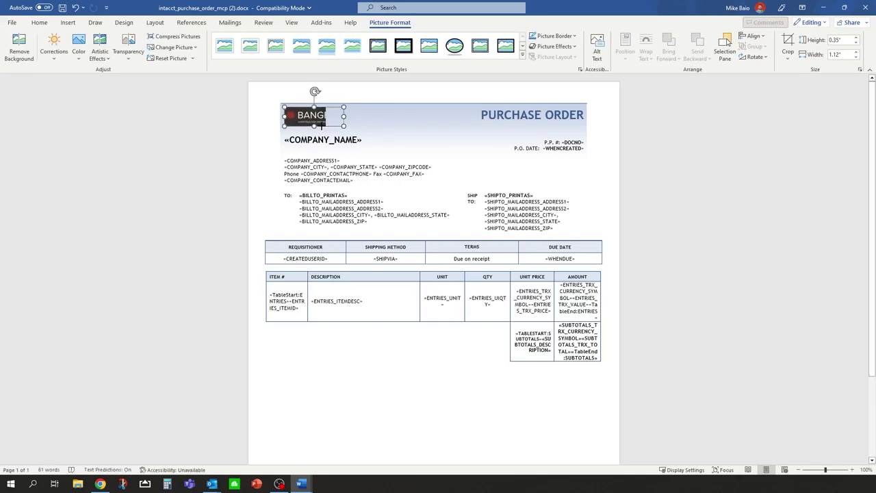
{"action": "left_click", "coordinate": [363, 114]}
{"action": "left_click", "coordinate": [333, 123]}
{"action": "left_click_drag", "start_coordinate": [343, 127], "coordinate": [305, 123]}
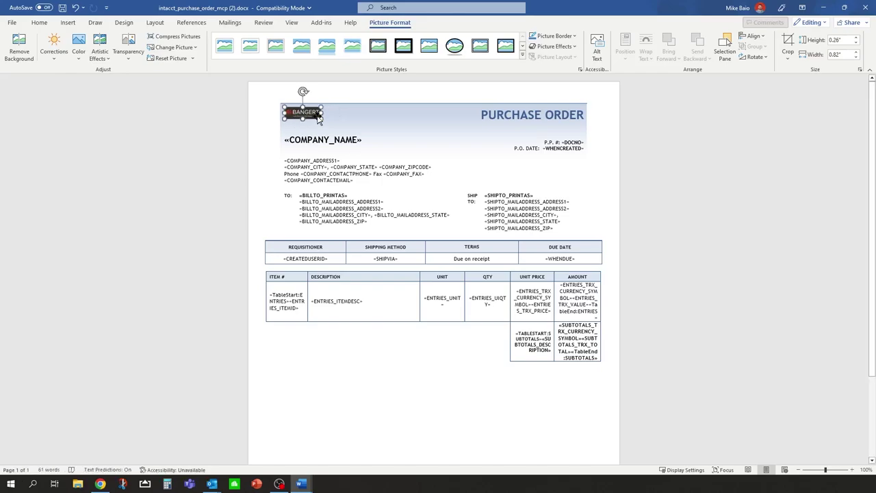
{"action": "left_click", "coordinate": [344, 113]}
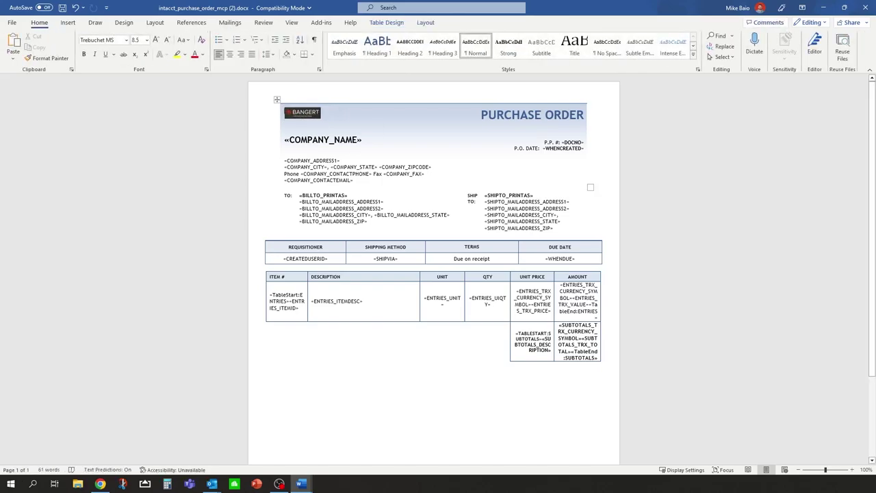
Select the header's background shape behind the logo and PURCHASE ORDER title.
{"action": "left_click", "coordinate": [526, 105]}
{"action": "left_click", "coordinate": [446, 112]}
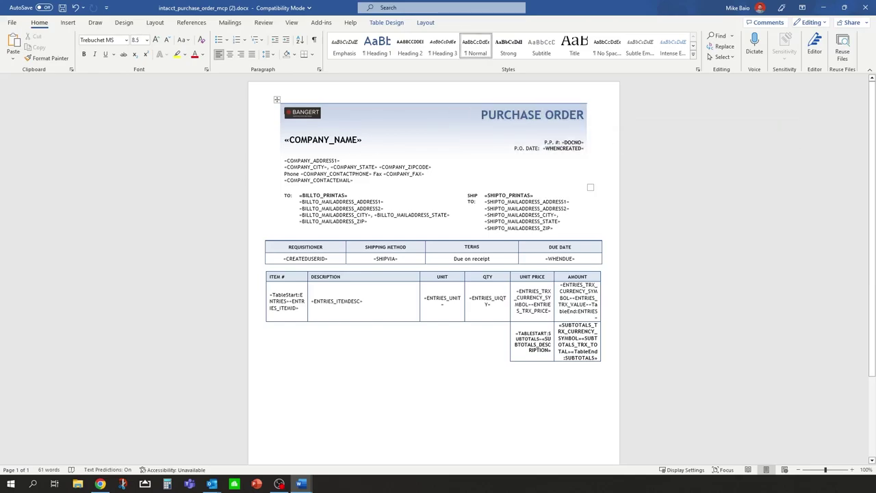
{"action": "left_click", "coordinate": [444, 104]}
{"action": "left_click", "coordinate": [495, 164]}
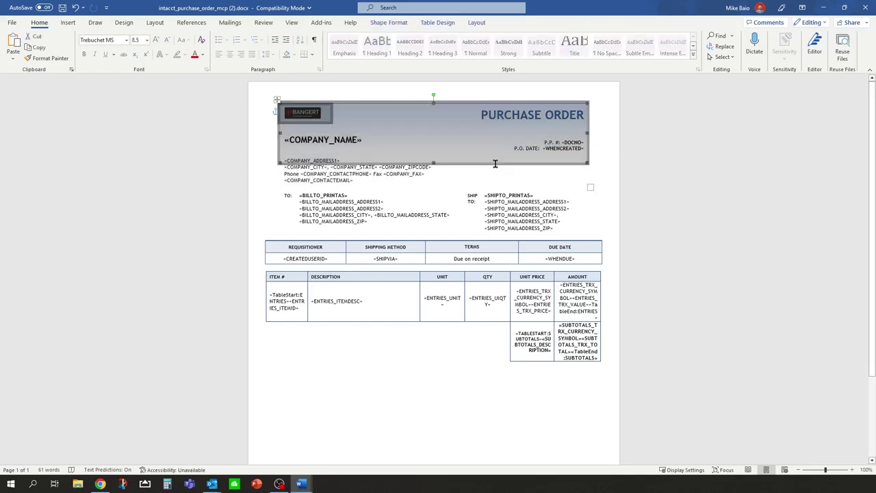
{"action": "right_click", "coordinate": [495, 164]}
{"action": "left_click", "coordinate": [485, 167]}
{"action": "left_click", "coordinate": [469, 103]}
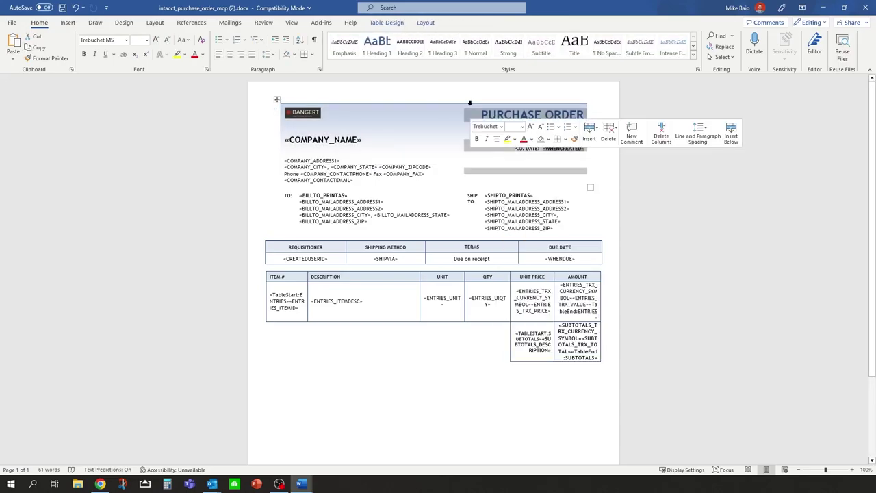
{"action": "left_click", "coordinate": [426, 133]}
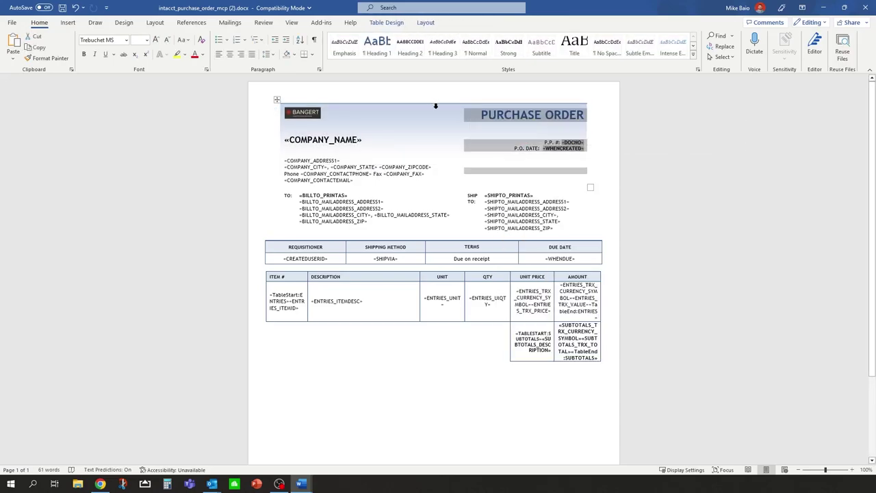
{"action": "left_click", "coordinate": [436, 106]}
{"action": "left_click", "coordinate": [495, 163]}
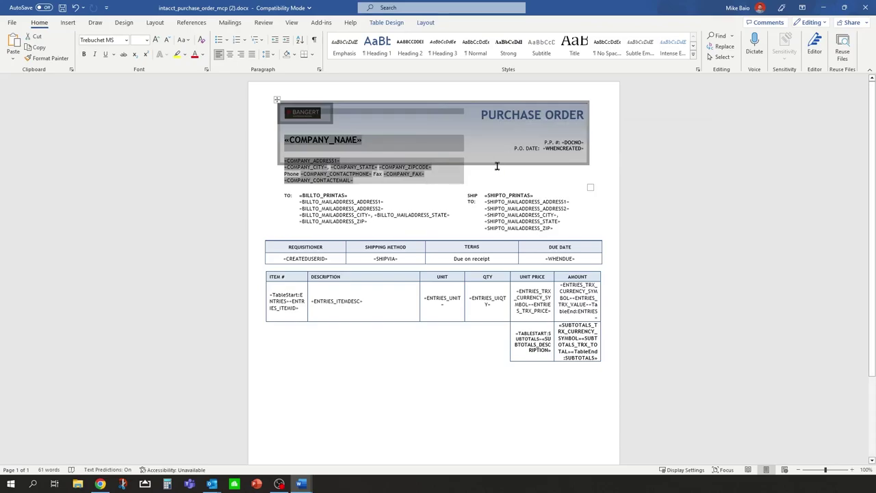
{"action": "double_click", "coordinate": [496, 163]}
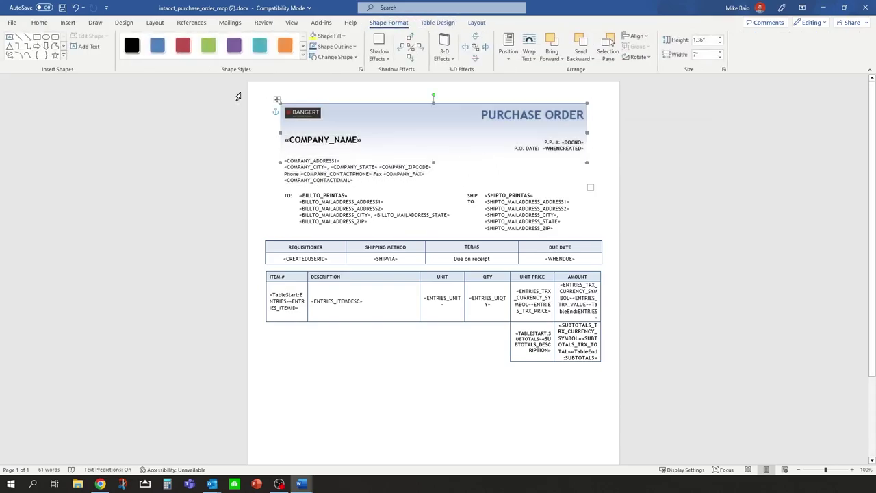
Set the header shape to No Outline and No Fill, removing the gradient.
{"action": "left_click", "coordinate": [354, 47]}
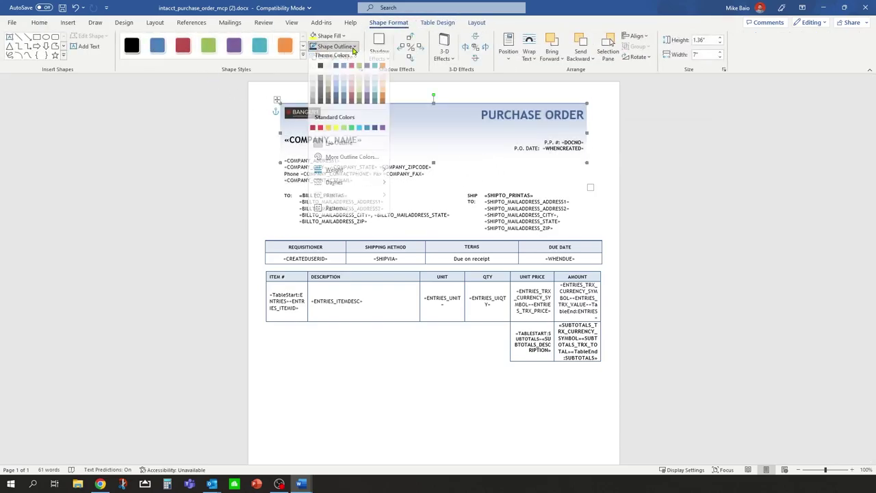
{"action": "left_click", "coordinate": [352, 146]}
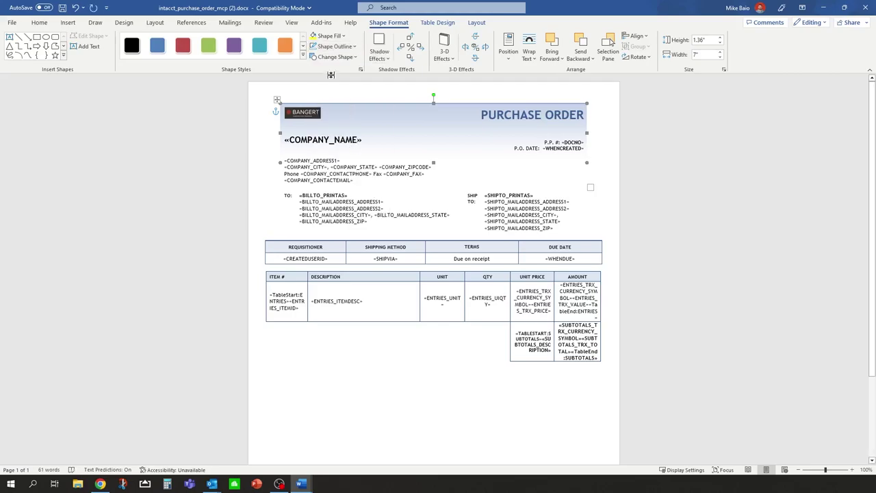
{"action": "left_click", "coordinate": [343, 41]}
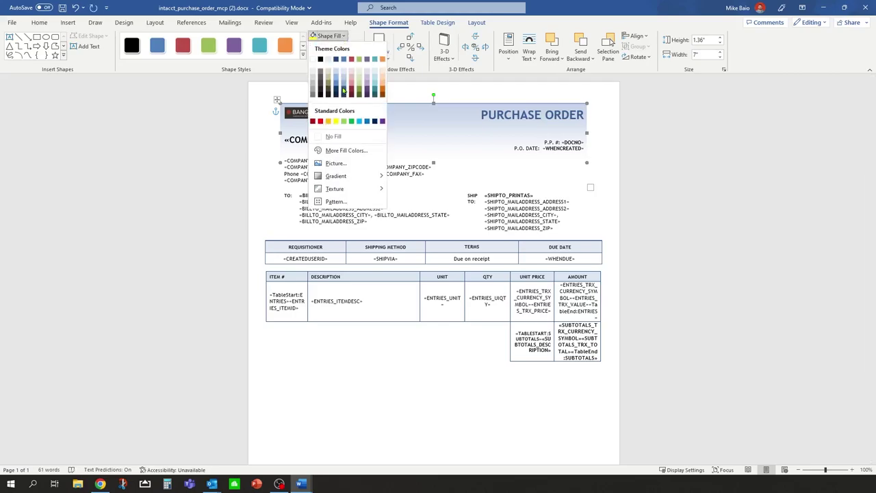
{"action": "left_click", "coordinate": [343, 135]}
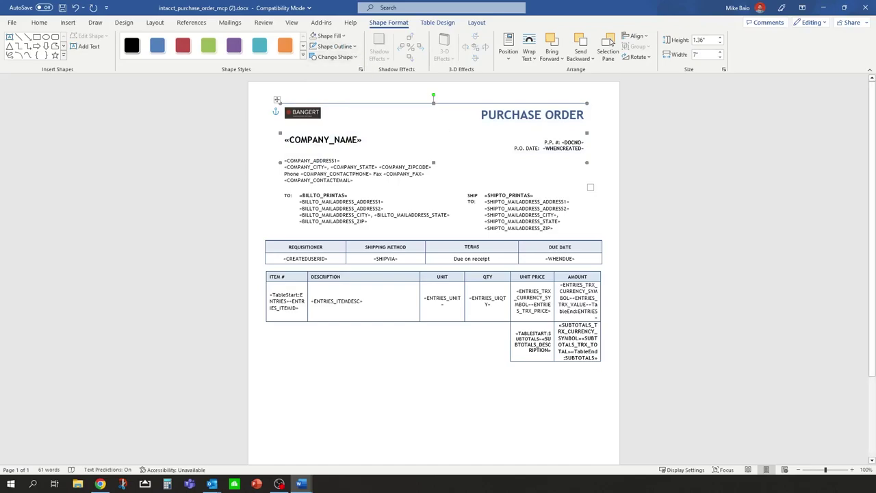
{"action": "left_click", "coordinate": [489, 84]}
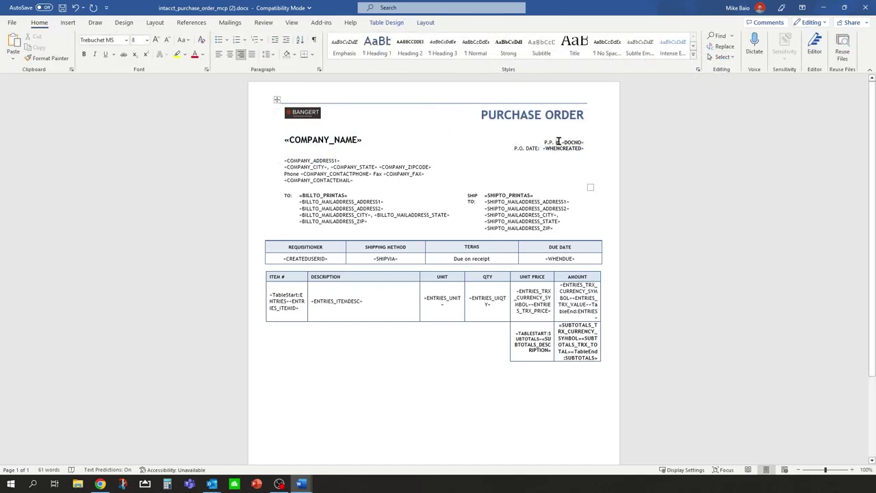
Make the «DOCNO» field font size 14.
{"action": "left_click_drag", "start_coordinate": [584, 142], "coordinate": [560, 142]}
{"action": "left_click", "coordinate": [146, 40]}
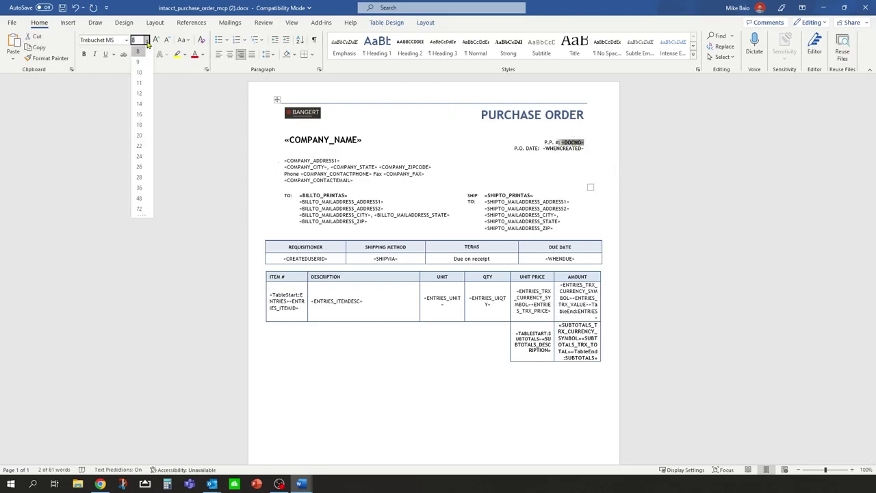
{"action": "left_click", "coordinate": [140, 103]}
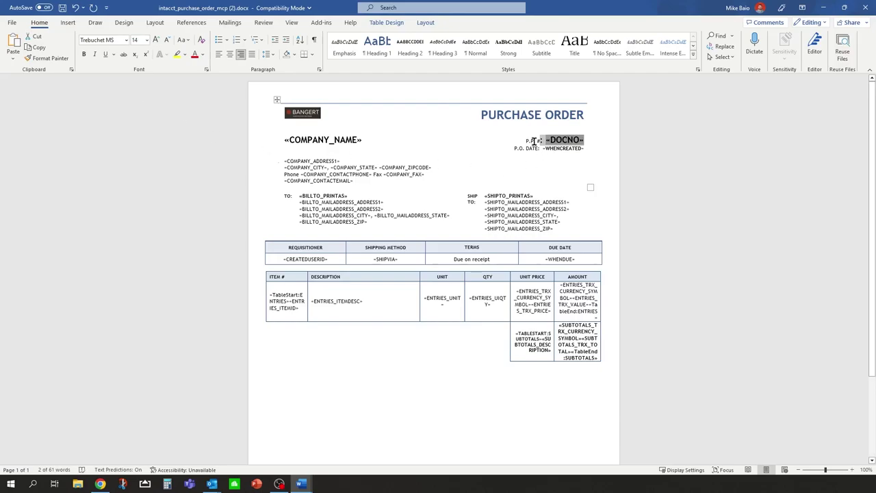
Delete the 'P.P. #:' label and shorten 'P.O. DATE:' to 'DATE:'.
{"action": "left_click_drag", "start_coordinate": [526, 141], "coordinate": [546, 141]}
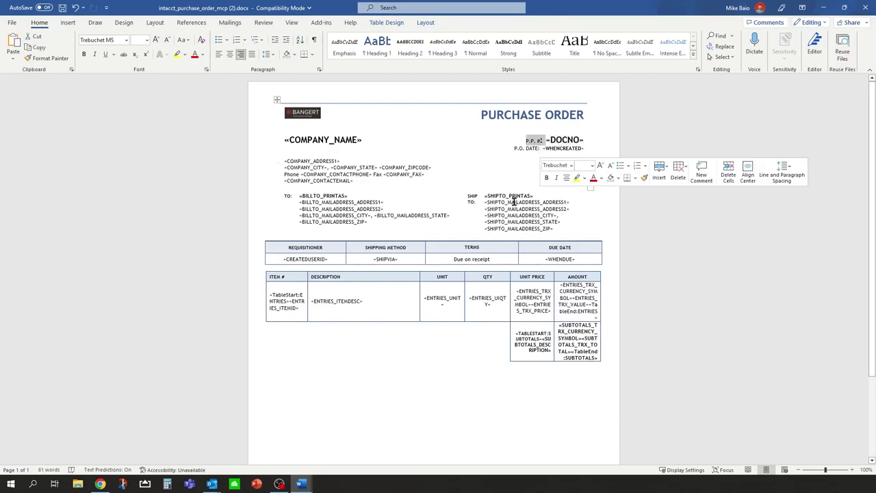
{"action": "key", "text": "Delete"}
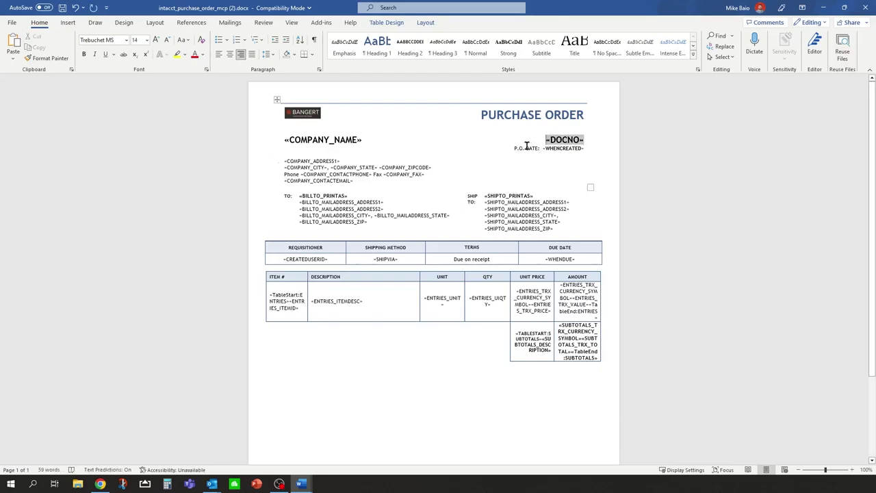
{"action": "left_click", "coordinate": [527, 146]}
{"action": "key", "text": "BackSpace"}
{"action": "key", "text": "BackSpace"}
{"action": "key", "text": "BackSpace"}
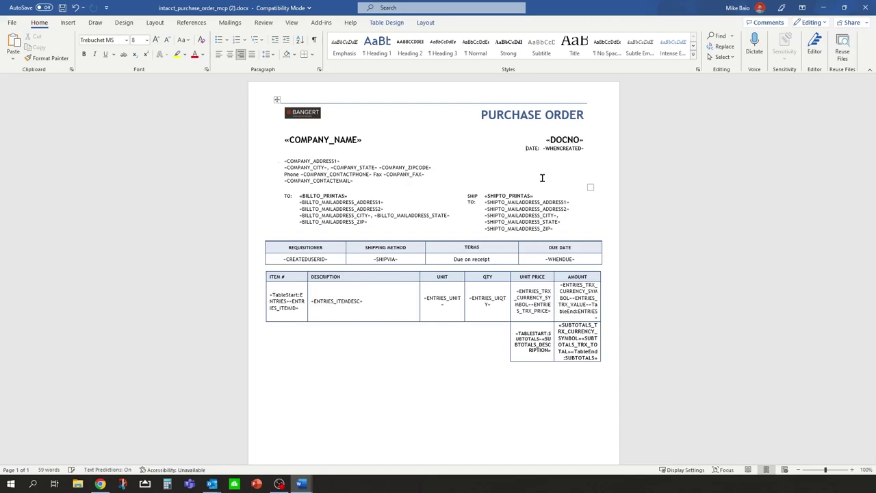
{"action": "left_click", "coordinate": [544, 170]}
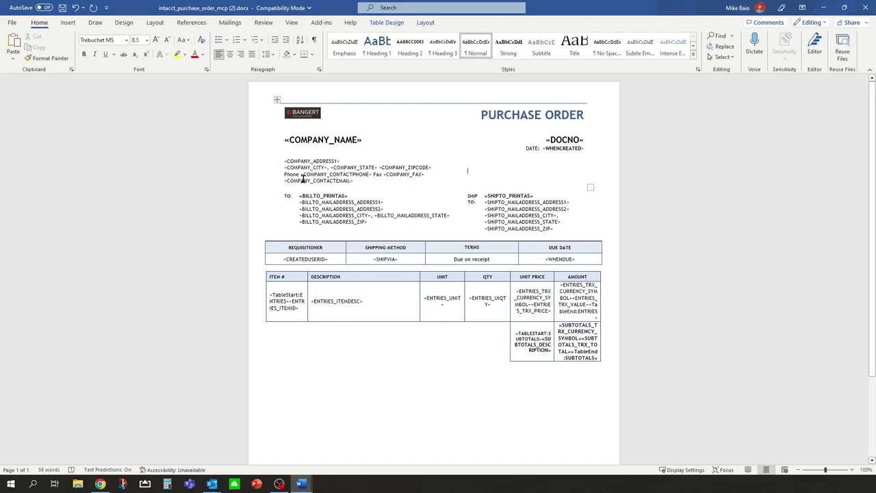
{"action": "left_click", "coordinate": [397, 259]}
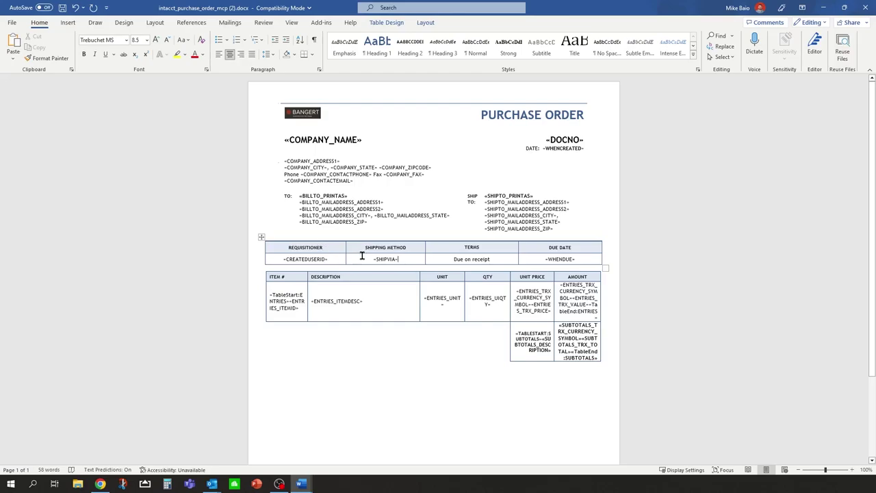
Insert a new empty column to the left of SHIPPING METHOD in the requisitioner table.
{"action": "double_click", "coordinate": [362, 255]}
{"action": "right_click", "coordinate": [365, 258]}
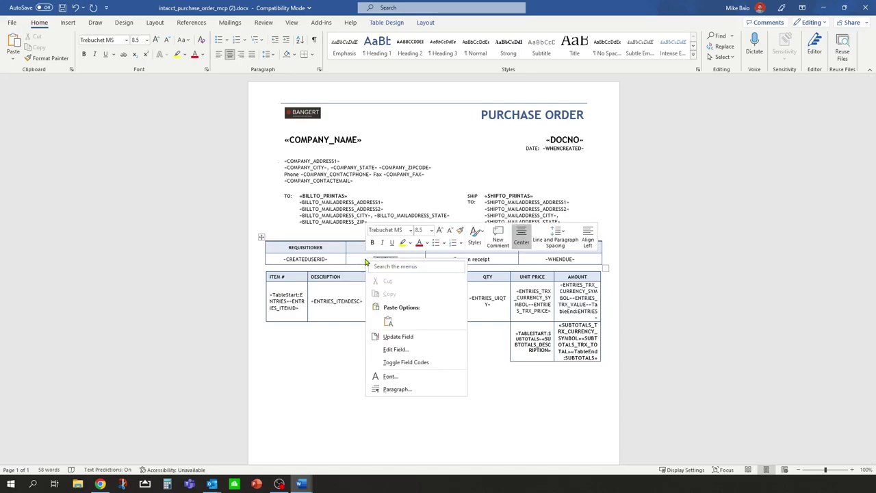
{"action": "key", "text": "Escape"}
{"action": "left_click", "coordinate": [365, 245]}
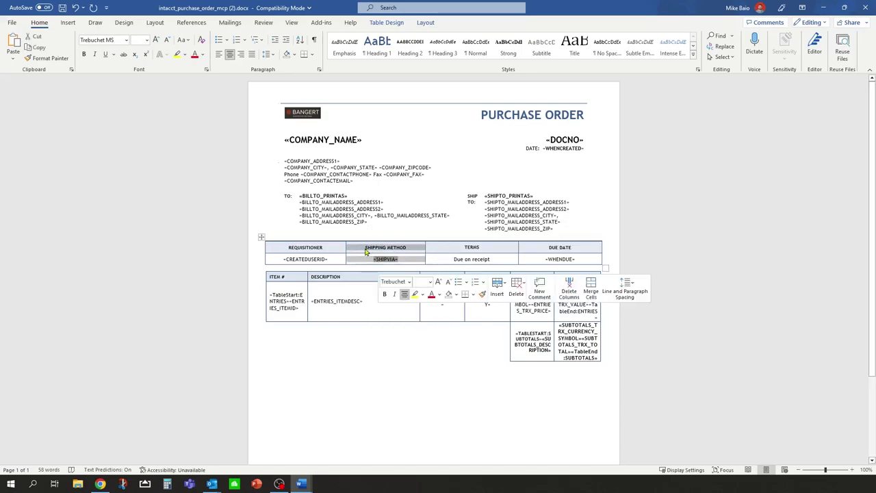
{"action": "right_click", "coordinate": [365, 248]}
{"action": "mouse_move", "coordinate": [446, 337]}
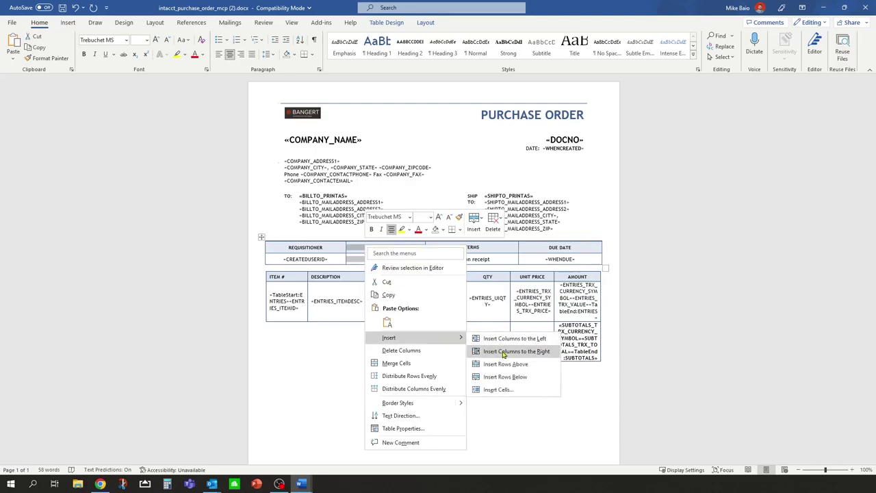
{"action": "left_click", "coordinate": [500, 339]}
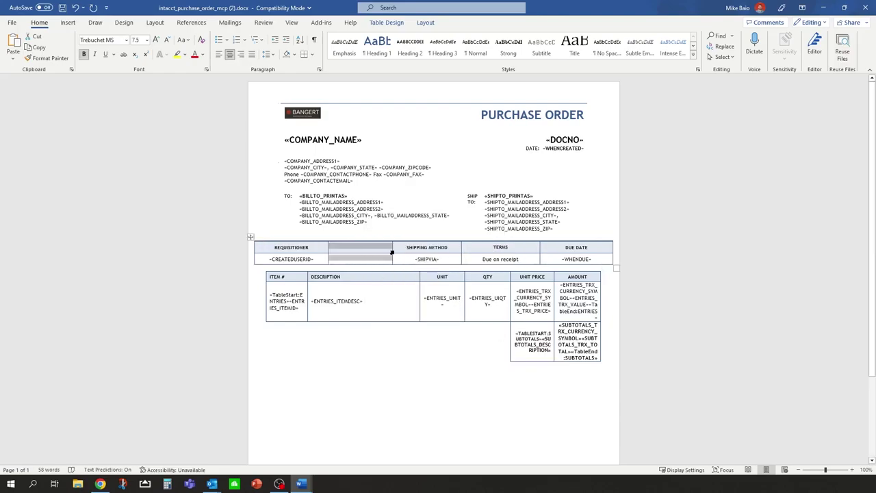
Resize the table's columns so it matches the item table's width.
{"action": "left_click_drag", "start_coordinate": [329, 248], "coordinate": [318, 249]}
{"action": "left_click", "coordinate": [391, 248]}
{"action": "left_click_drag", "start_coordinate": [392, 247], "coordinate": [371, 247]}
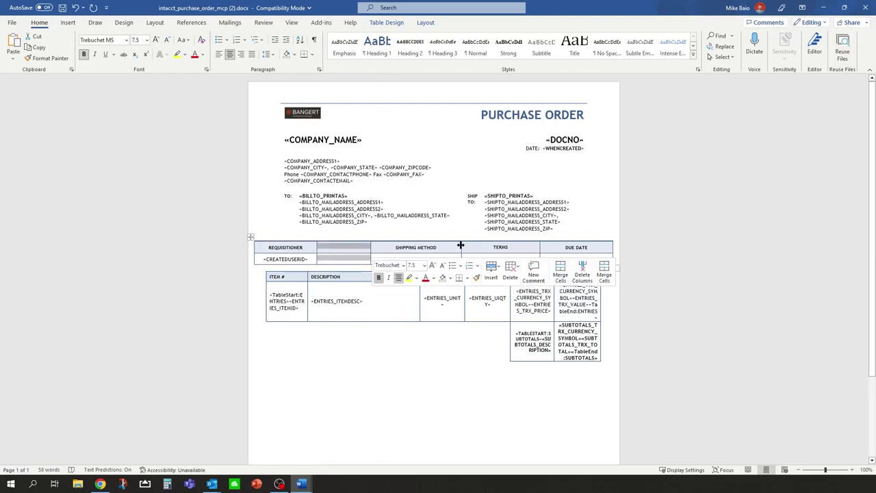
{"action": "left_click_drag", "start_coordinate": [460, 248], "coordinate": [450, 248]}
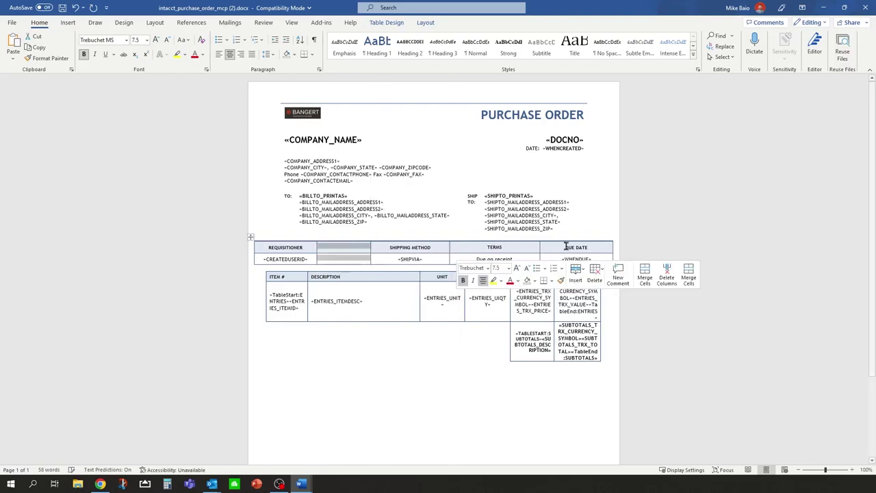
{"action": "left_click", "coordinate": [540, 243]}
{"action": "left_click_drag", "start_coordinate": [539, 247], "coordinate": [528, 248]}
{"action": "left_click_drag", "start_coordinate": [612, 245], "coordinate": [587, 242]}
Copy the REQUISITIONER heading style into the new header cell and retype it as JOB.
{"action": "left_click", "coordinate": [319, 247]}
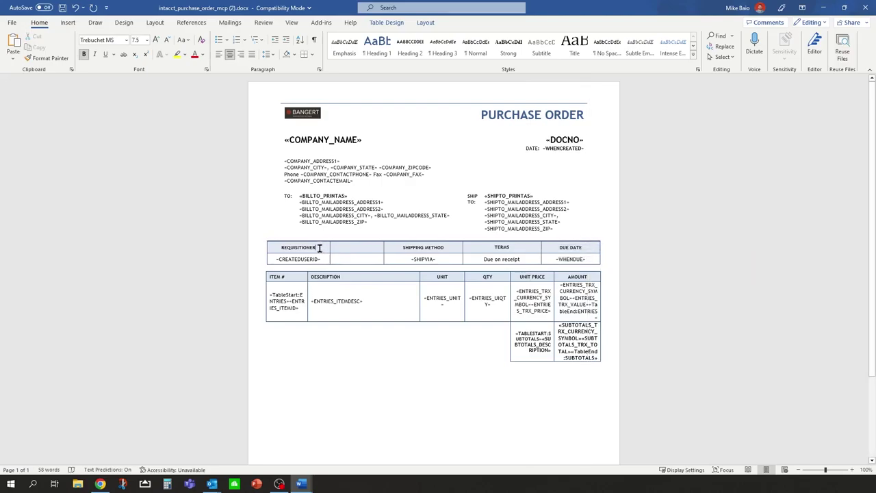
{"action": "left_click_drag", "start_coordinate": [318, 247], "coordinate": [281, 251]}
{"action": "key", "text": "ctrl+c"}
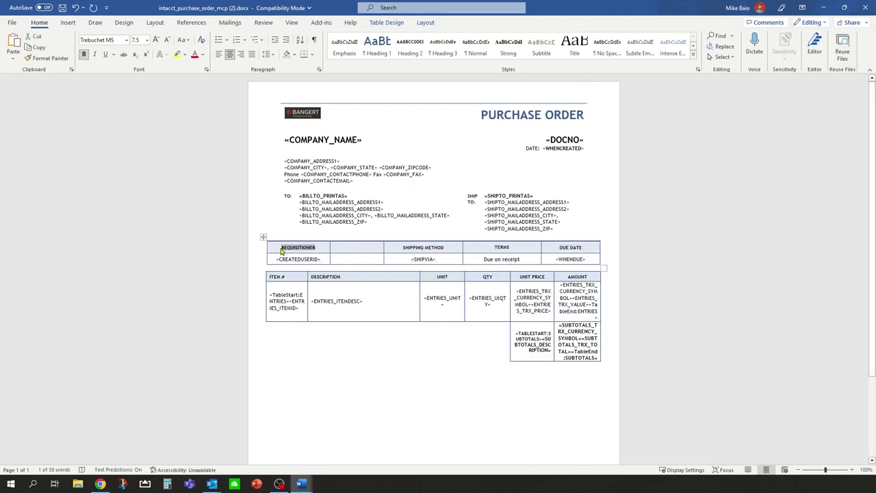
{"action": "left_click", "coordinate": [352, 247]}
{"action": "key", "text": "ctrl+v"}
{"action": "double_click", "coordinate": [365, 248]}
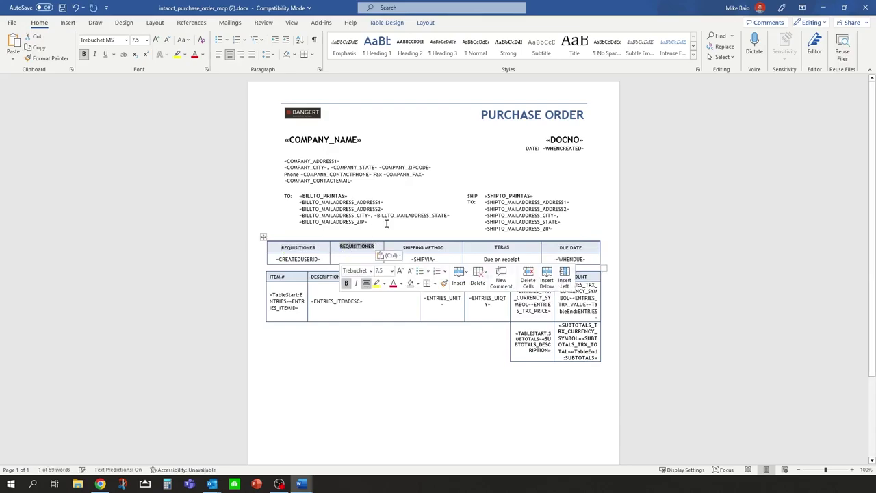
{"action": "key", "text": "Delete"}
{"action": "type", "text": "JOB"}
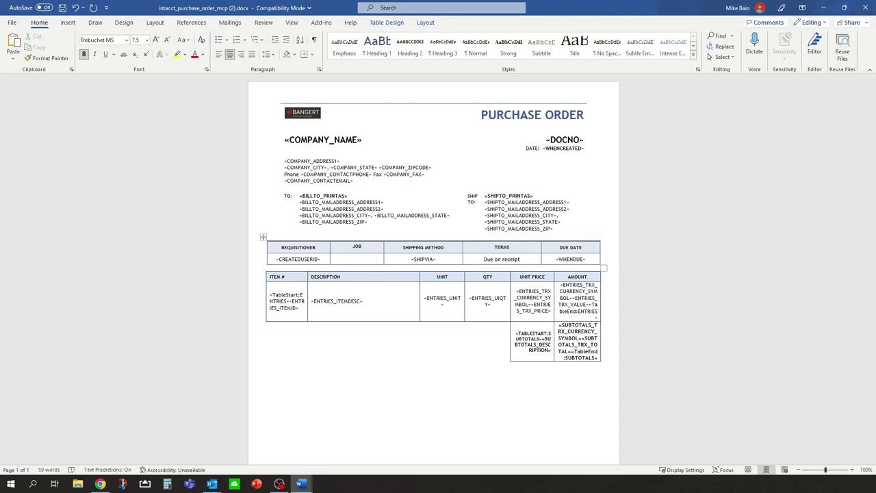
{"action": "left_click", "coordinate": [354, 258]}
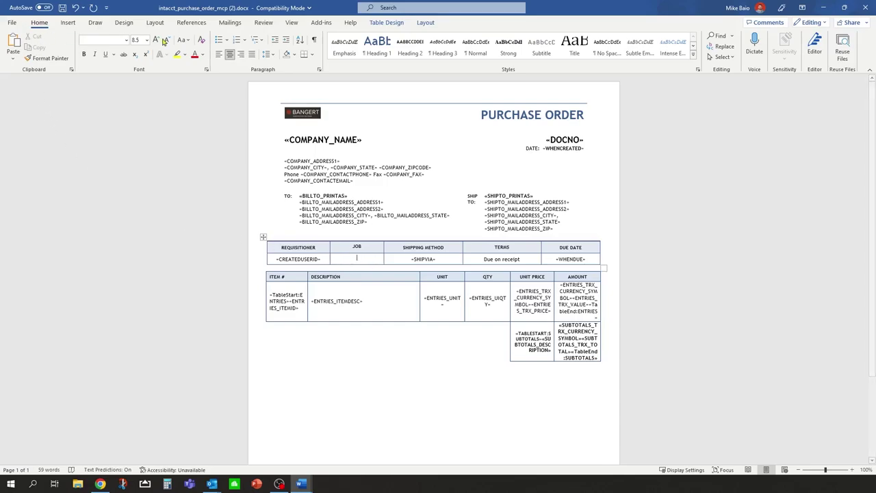
{"action": "left_click", "coordinate": [321, 23]}
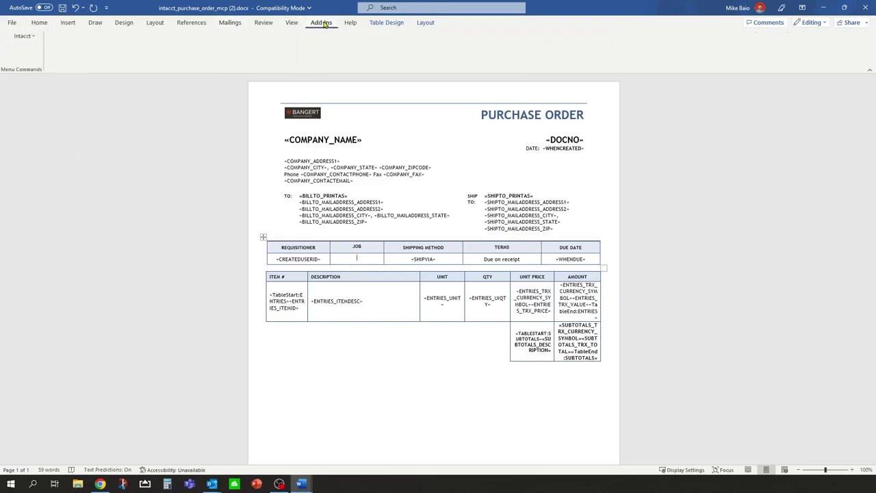
Open the Intacct merge field picker and find the PROJECT field under Purchase Orders.
{"action": "left_click", "coordinate": [34, 37]}
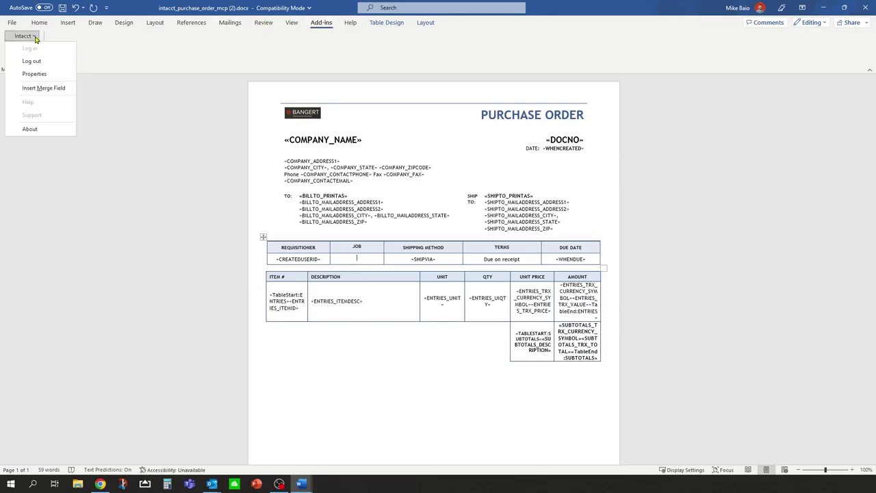
{"action": "left_click", "coordinate": [57, 91]}
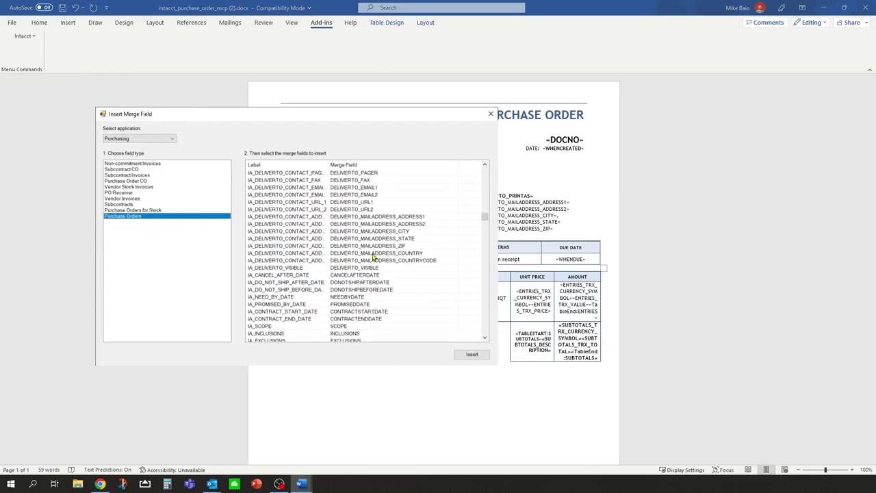
{"action": "scroll", "coordinate": [376, 253], "scroll_direction": "down", "scroll_amount": 2}
{"action": "scroll", "coordinate": [373, 230], "scroll_direction": "up", "scroll_amount": 8}
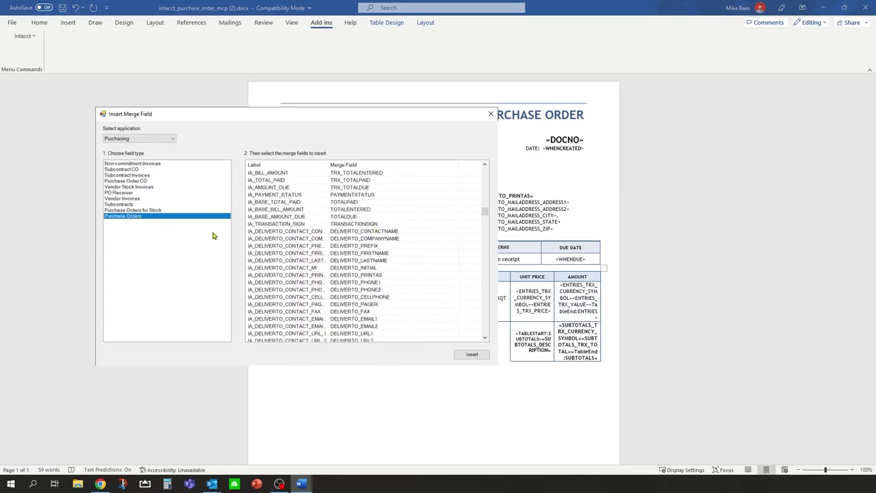
{"action": "scroll", "coordinate": [356, 227], "scroll_direction": "down", "scroll_amount": 15}
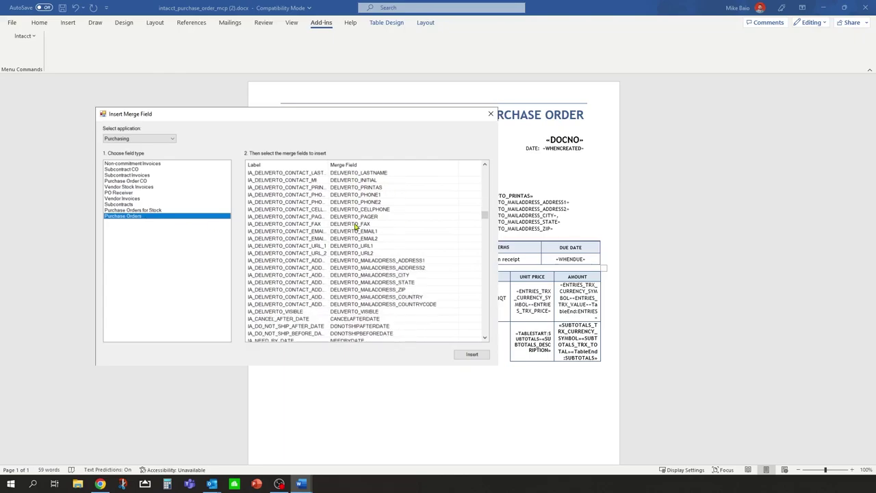
{"action": "scroll", "coordinate": [356, 227], "scroll_direction": "down", "scroll_amount": 7}
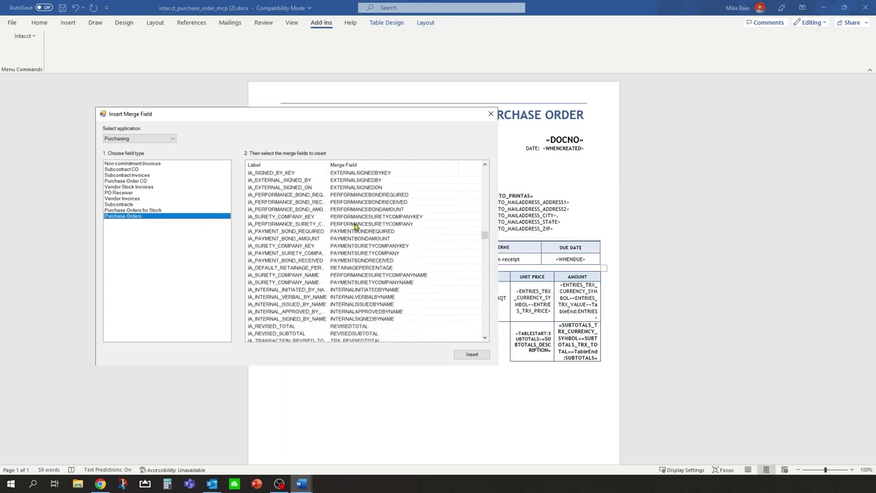
{"action": "scroll", "coordinate": [356, 229], "scroll_direction": "down", "scroll_amount": 6}
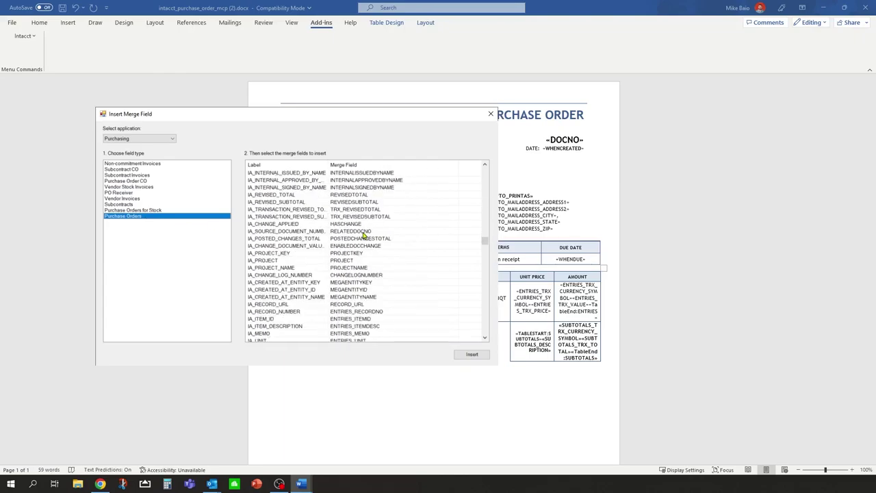
{"action": "left_click", "coordinate": [355, 262]}
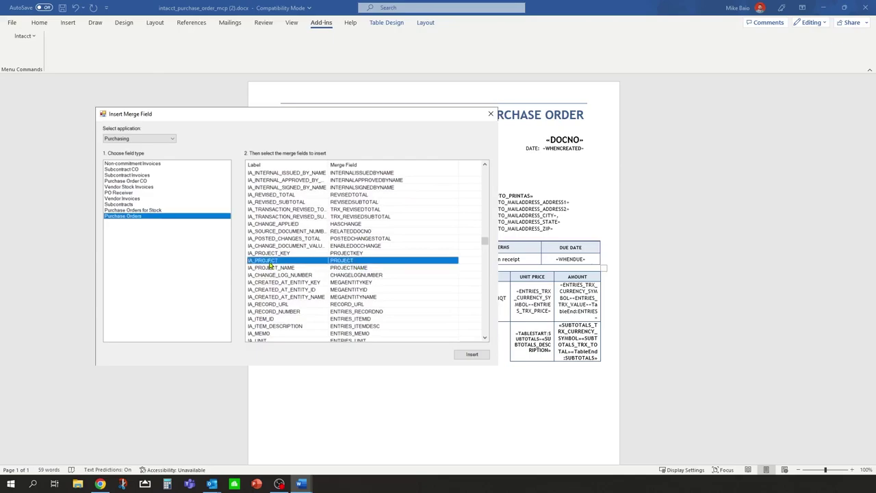
Insert «PROJECT» into the JOB data cell and close the picker.
{"action": "left_click_drag", "start_coordinate": [308, 115], "coordinate": [646, 114]}
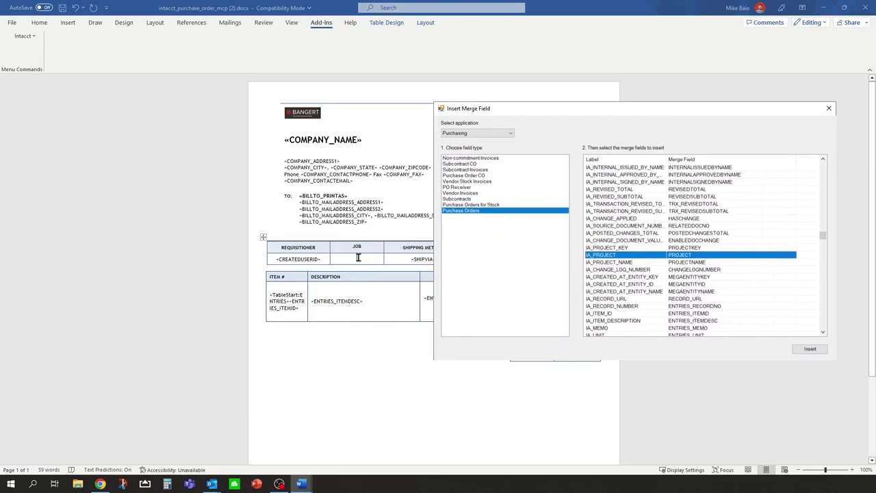
{"action": "double_click", "coordinate": [690, 257]}
{"action": "left_click", "coordinate": [830, 108]}
{"action": "left_click", "coordinate": [347, 258]}
{"action": "left_click", "coordinate": [40, 22]}
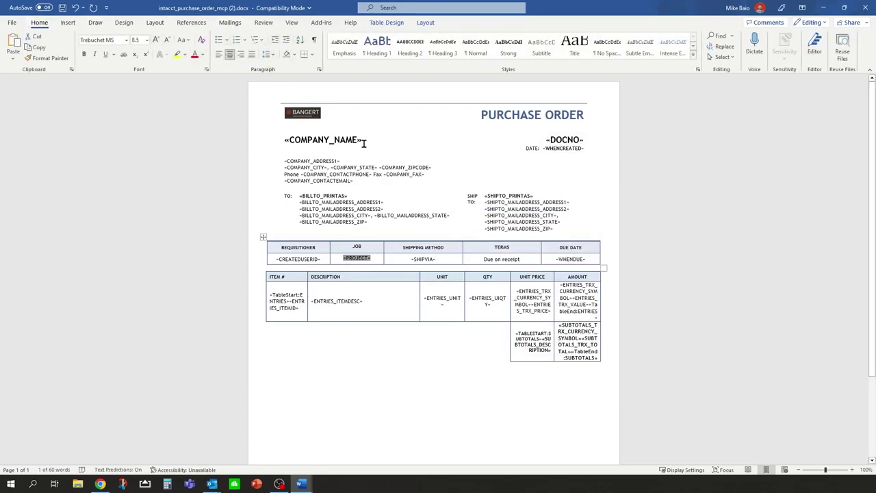
{"action": "left_click", "coordinate": [308, 120]}
{"action": "left_click_drag", "start_coordinate": [321, 117], "coordinate": [334, 123]}
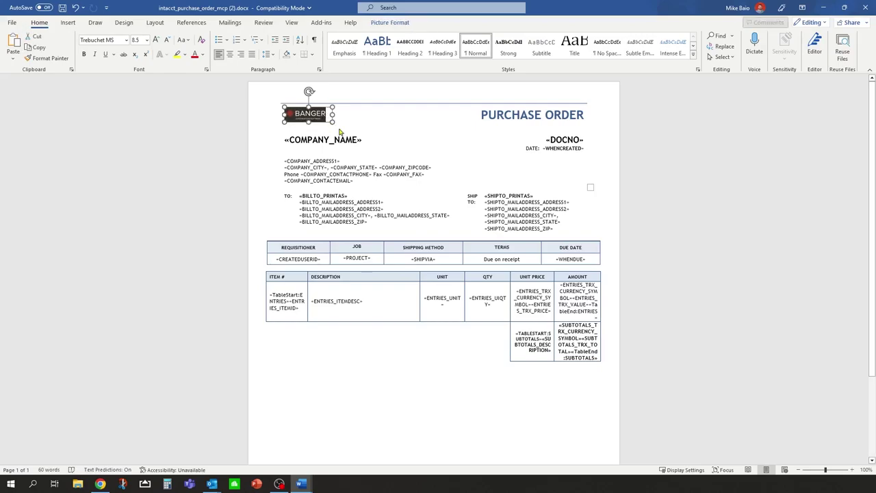
{"action": "key", "text": "Delete"}
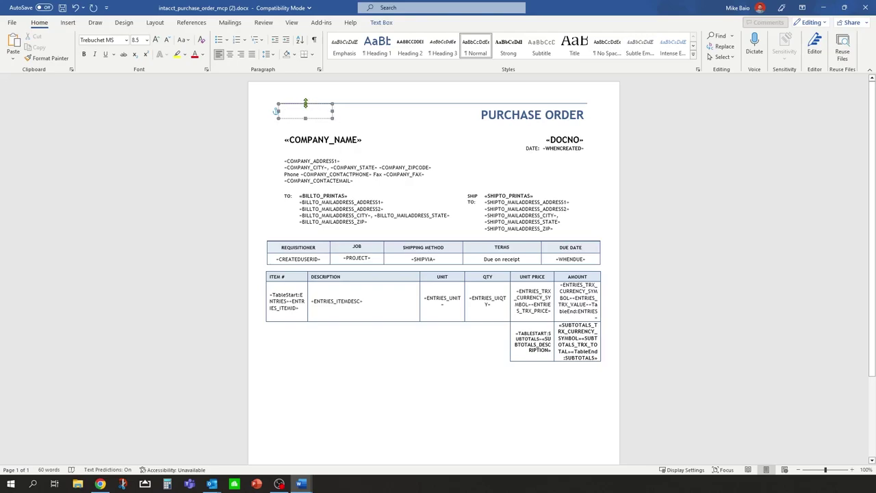
{"action": "left_click_drag", "start_coordinate": [338, 124], "coordinate": [360, 128]}
{"action": "left_click", "coordinate": [68, 22]}
{"action": "left_click", "coordinate": [98, 59]}
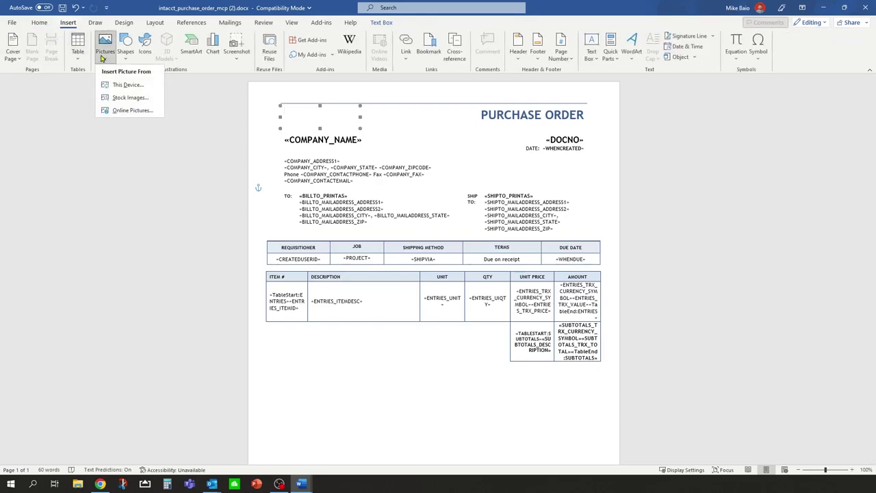
{"action": "left_click", "coordinate": [124, 85]}
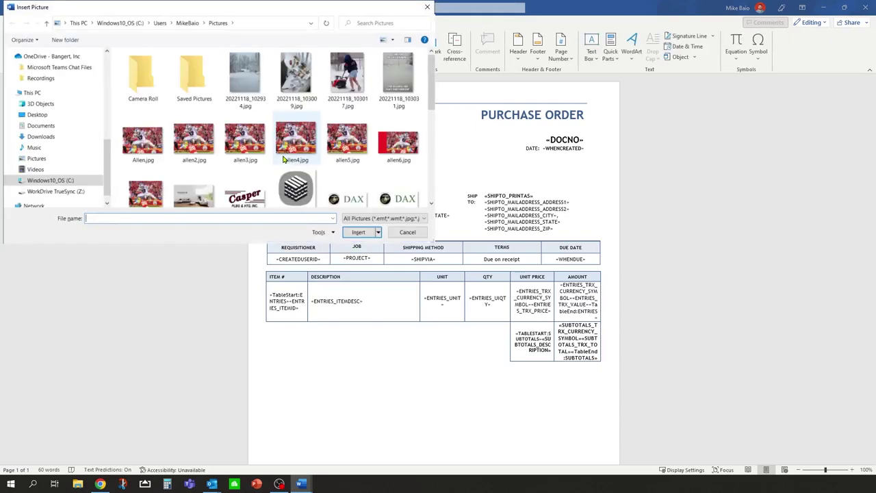
{"action": "scroll", "coordinate": [329, 164], "scroll_direction": "down", "scroll_amount": 5}
{"action": "left_click", "coordinate": [300, 108]}
{"action": "double_click", "coordinate": [299, 108]}
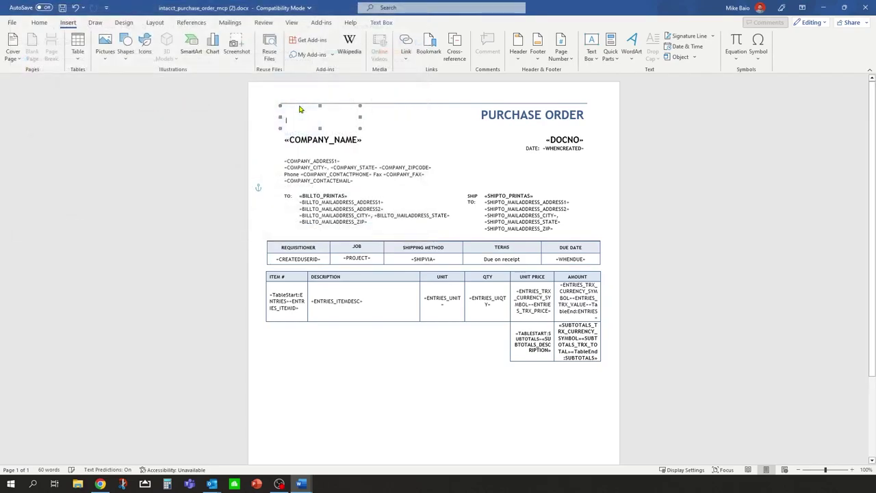
{"action": "left_click_drag", "start_coordinate": [353, 128], "coordinate": [348, 126]}
{"action": "left_click", "coordinate": [258, 187]}
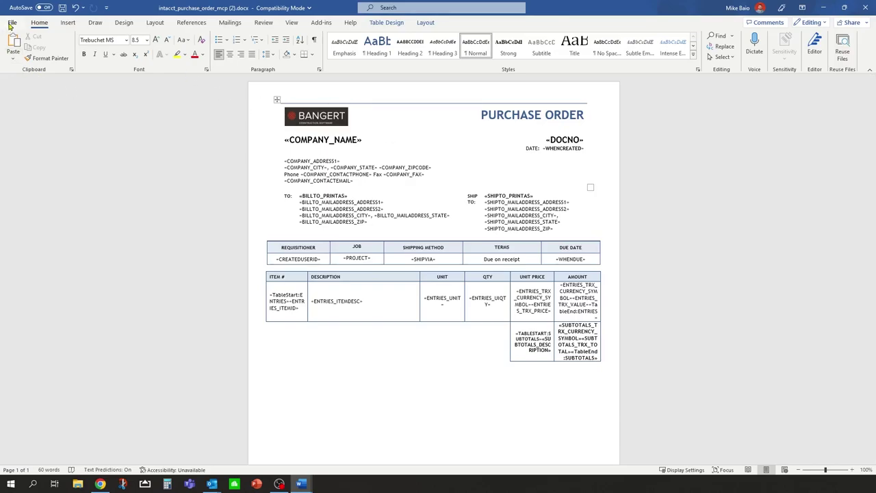
Save the Word template to Downloads under the 'BC ' prefixed name BC intacct_purchase_order_mcp.docx.
{"action": "left_click", "coordinate": [12, 22]}
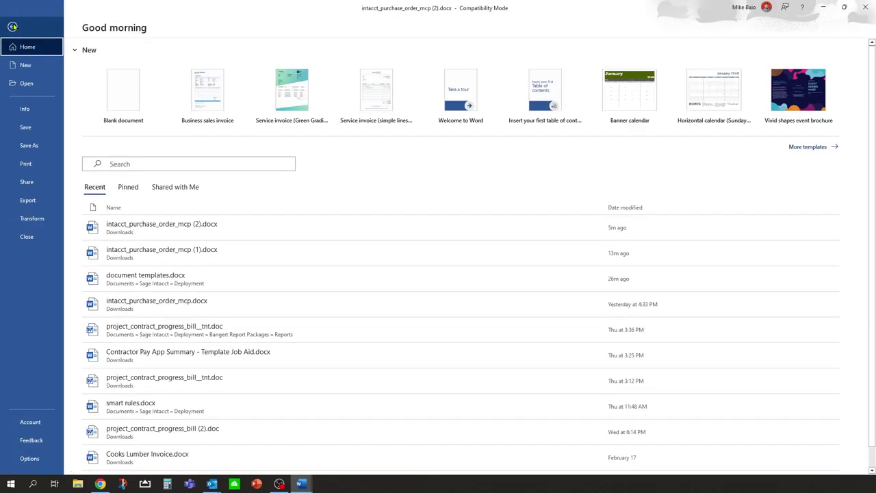
{"action": "left_click", "coordinate": [29, 145]}
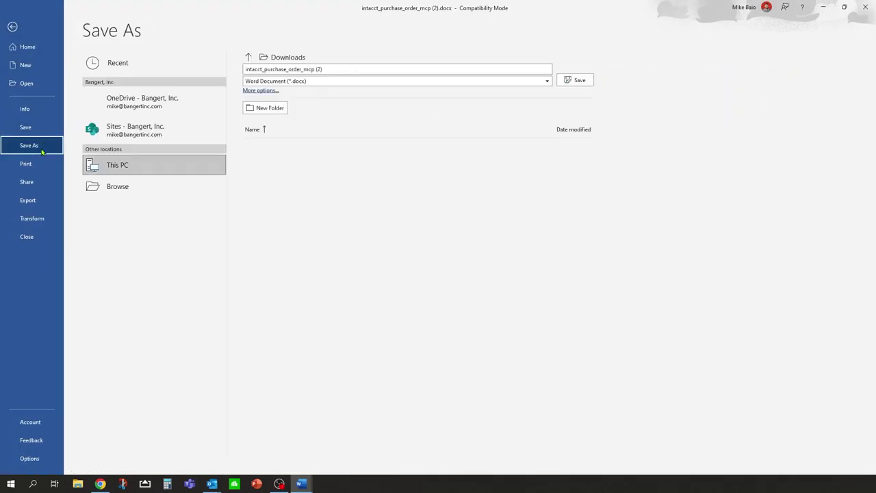
{"action": "left_click", "coordinate": [255, 70]}
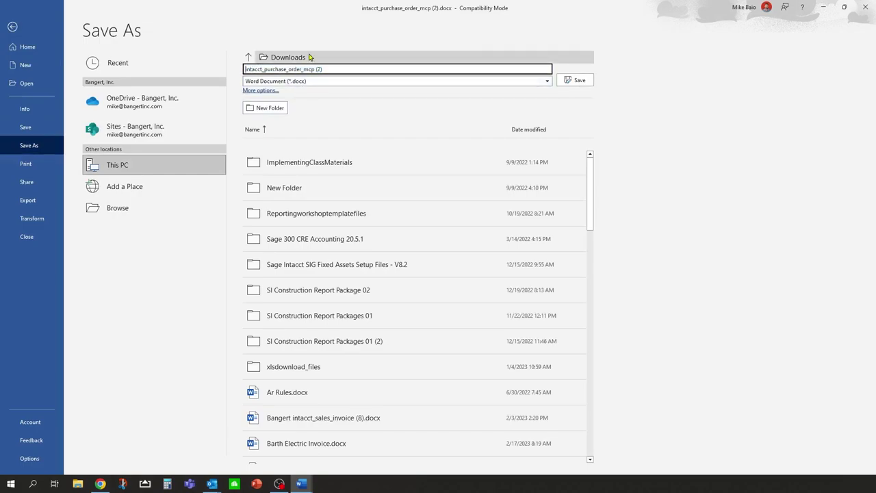
{"action": "type", "text": "bc"}
{"action": "key", "text": "BackSpace"}
{"action": "key", "text": "BackSpace"}
{"action": "type", "text": "bc"}
{"action": "key", "text": "BackSpace"}
{"action": "key", "text": "BackSpace"}
{"action": "type", "text": "BC"}
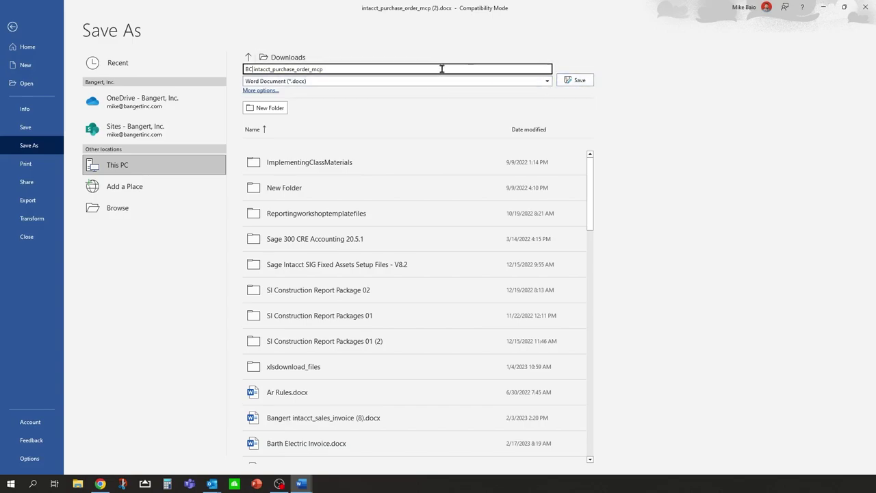
{"action": "left_click", "coordinate": [579, 81]}
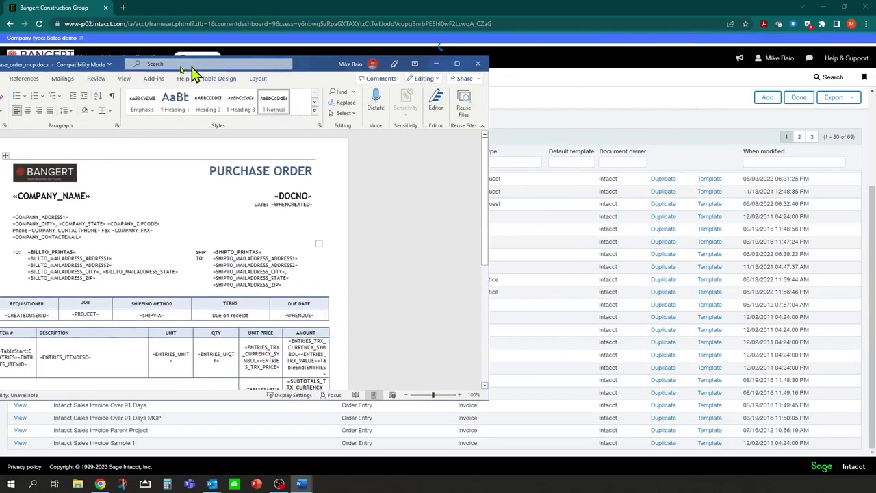
Minimize Word and bring back Chrome showing Sage Intacct's Printed document templates list.
{"action": "double_click", "coordinate": [589, 8]}
{"action": "left_click", "coordinate": [442, 45]}
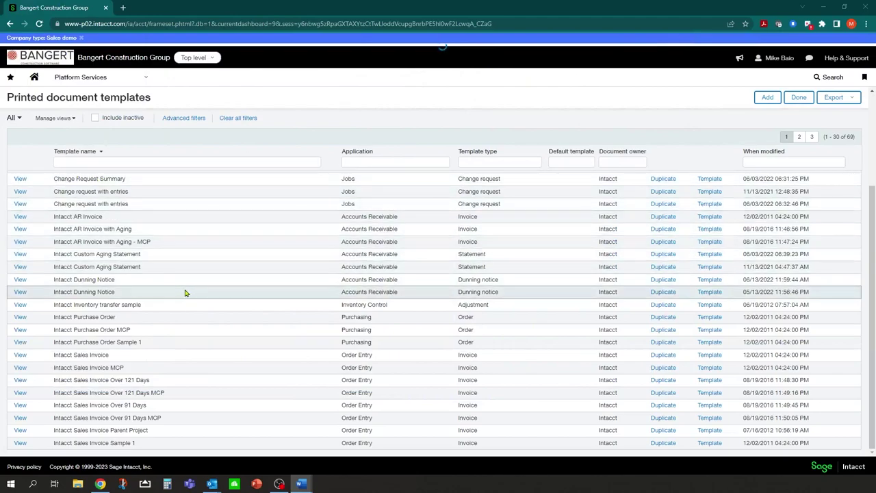
{"action": "scroll", "coordinate": [185, 292], "scroll_direction": "up", "scroll_amount": 5}
{"action": "scroll", "coordinate": [185, 292], "scroll_direction": "down", "scroll_amount": 5}
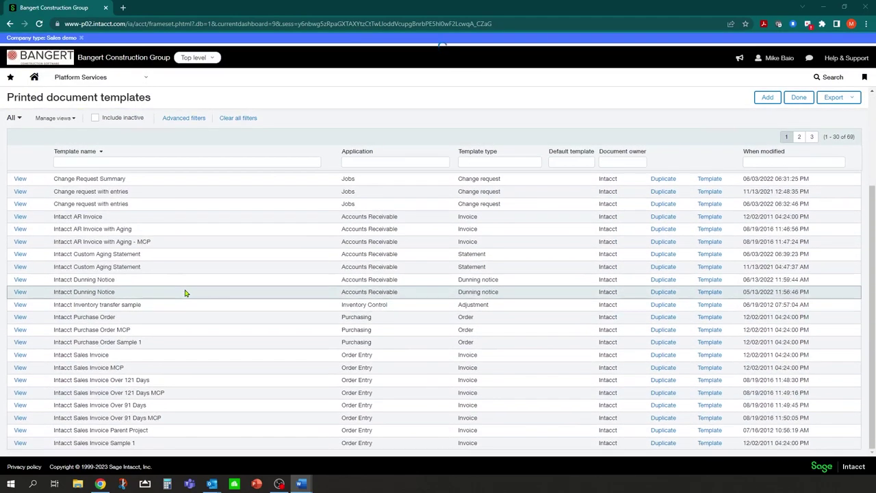
{"action": "left_click", "coordinate": [50, 375]}
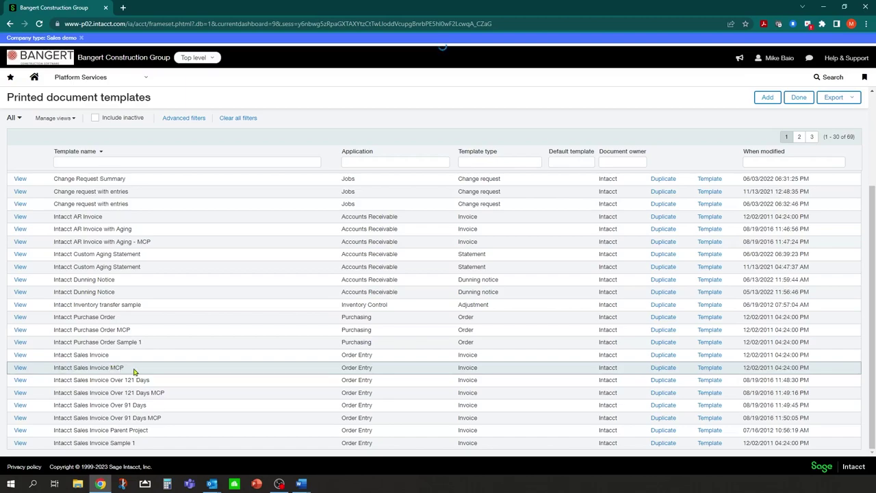
Duplicate Intacct Sales Invoice MCP as 'Bangert Intacct Sales Invoice MCP', copy the name into Description, and save.
{"action": "left_click", "coordinate": [663, 371]}
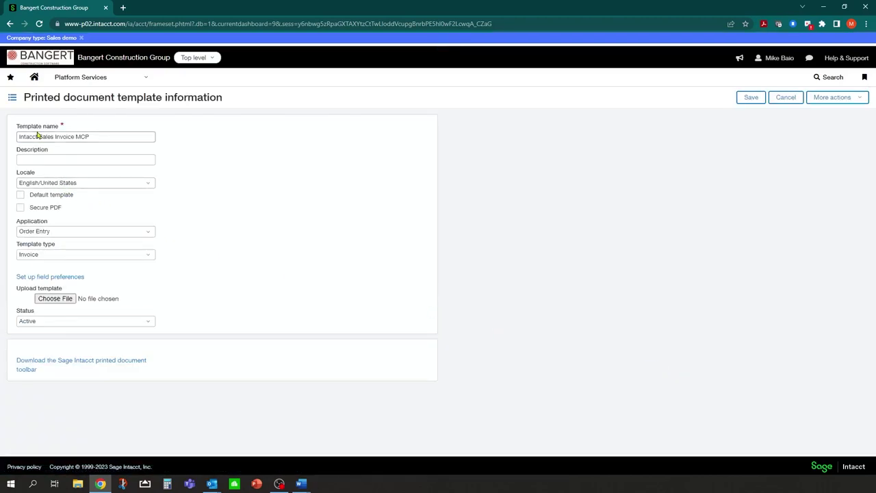
{"action": "left_click", "coordinate": [34, 136]}
{"action": "type", "text": "Bangert"}
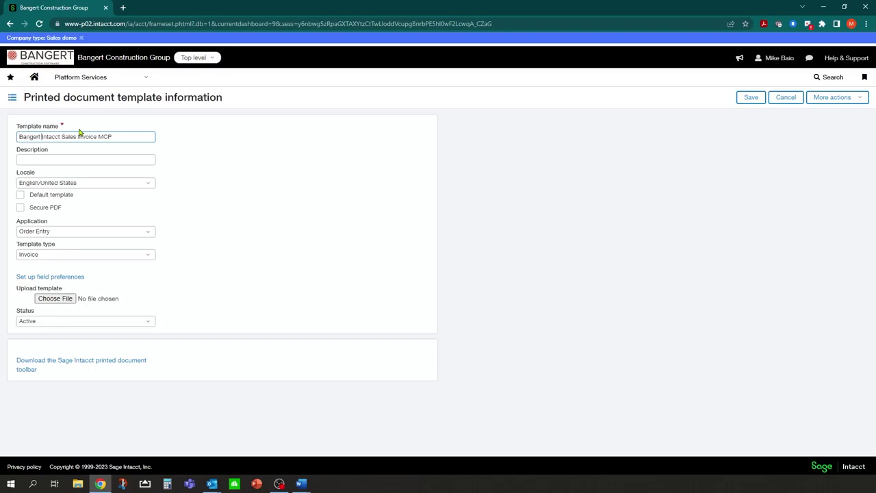
{"action": "left_click_drag", "start_coordinate": [111, 137], "coordinate": [18, 137]}
{"action": "key", "text": "ctrl+c"}
{"action": "left_click", "coordinate": [27, 158]}
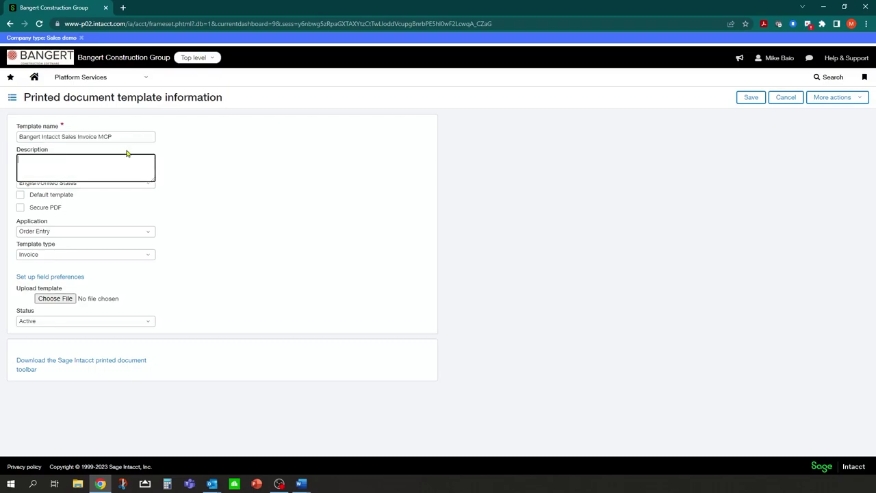
{"action": "key", "text": "ctrl+v"}
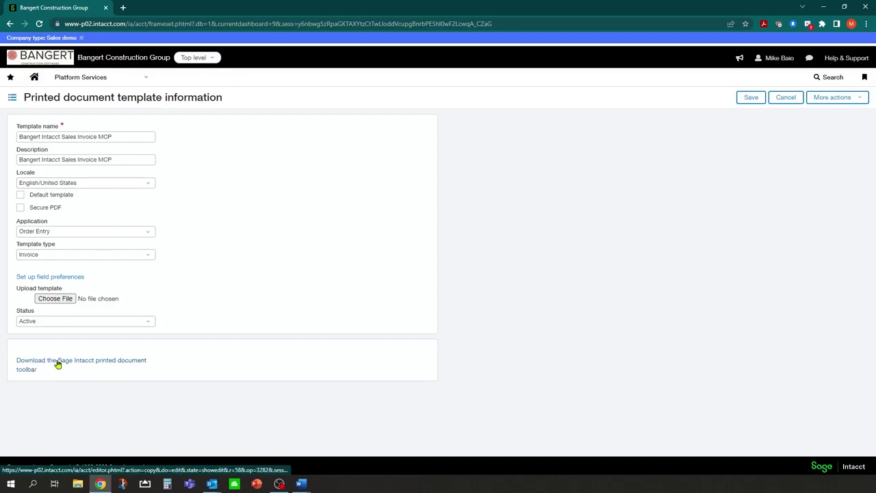
{"action": "left_click", "coordinate": [745, 99]}
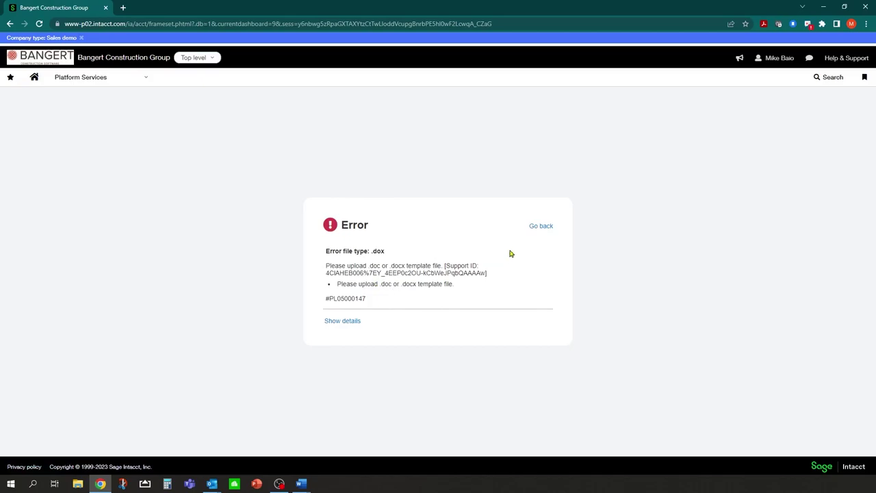
Dismiss the file-type error and attach BC intacct_purchase_order_mcp.docx from Downloads as the template file.
{"action": "left_click", "coordinate": [540, 226]}
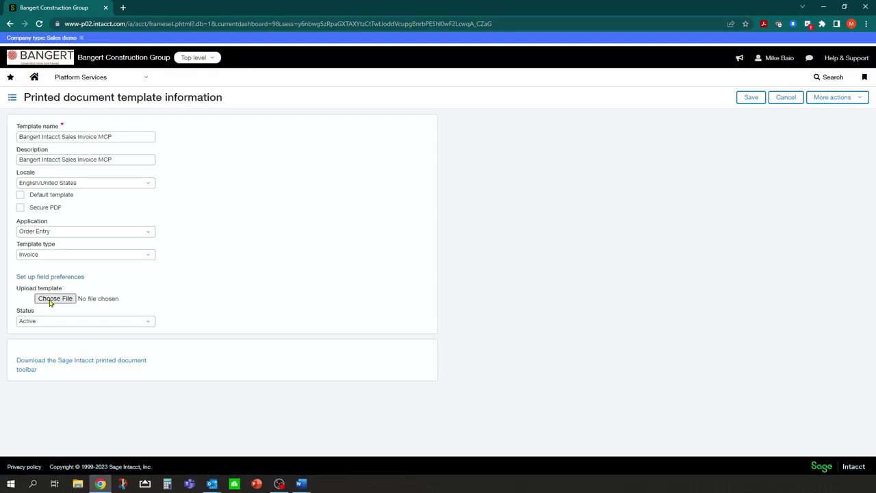
{"action": "left_click", "coordinate": [54, 299]}
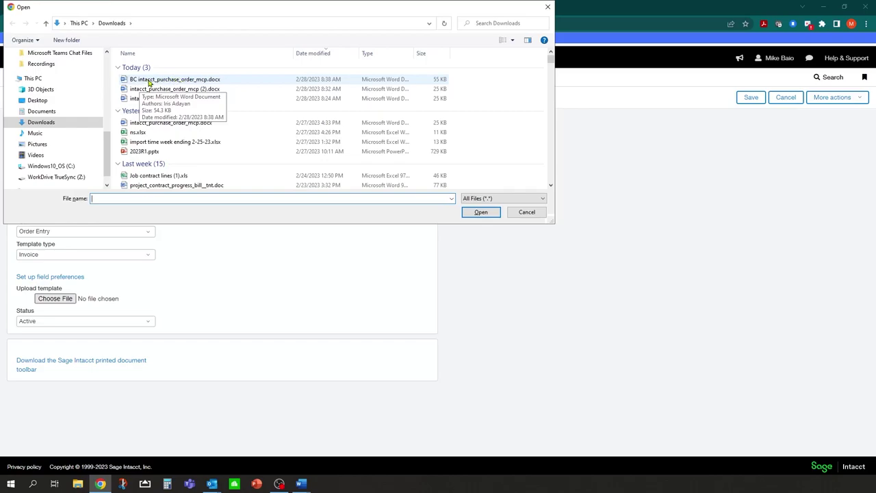
{"action": "double_click", "coordinate": [148, 81]}
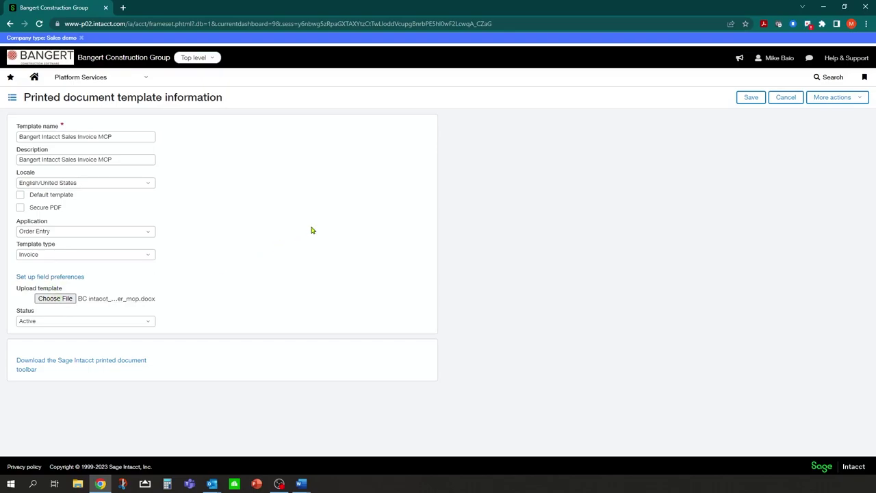
Save the Bangert Intacct Sales Invoice MCP template with its attached docx file.
{"action": "left_click", "coordinate": [751, 97]}
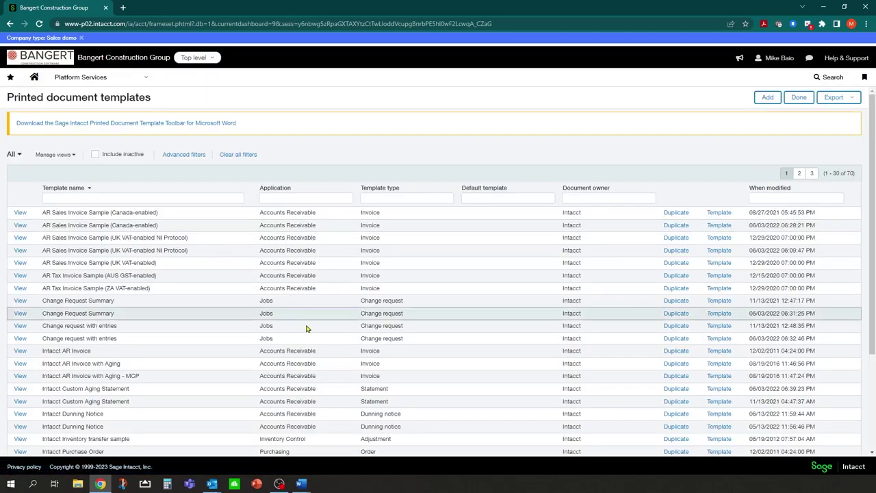
{"action": "scroll", "coordinate": [307, 332], "scroll_direction": "down", "scroll_amount": 3}
{"action": "scroll", "coordinate": [284, 332], "scroll_direction": "down", "scroll_amount": 1}
{"action": "scroll", "coordinate": [267, 308], "scroll_direction": "up", "scroll_amount": 5}
{"action": "scroll", "coordinate": [262, 302], "scroll_direction": "down", "scroll_amount": 4}
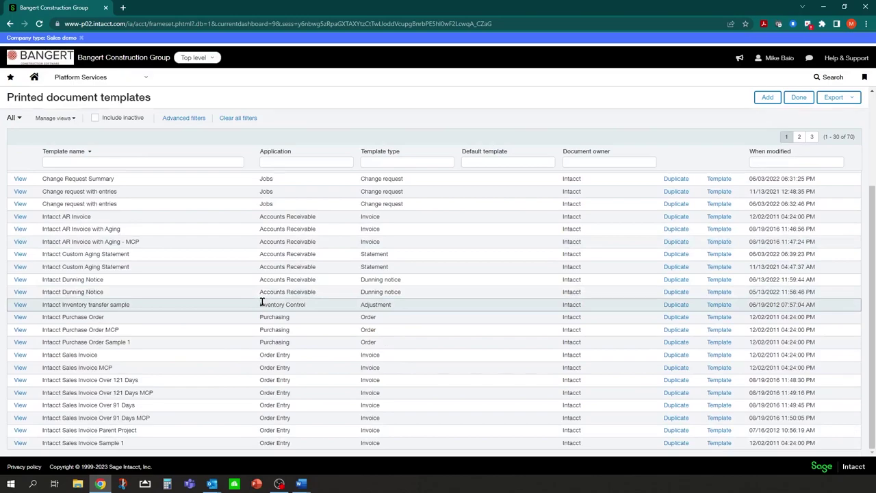
Page through the templates list to page 3 to locate Bangert Intacct Sales Invoice MCP.
{"action": "left_click", "coordinate": [799, 136]}
{"action": "scroll", "coordinate": [245, 267], "scroll_direction": "down", "scroll_amount": 3}
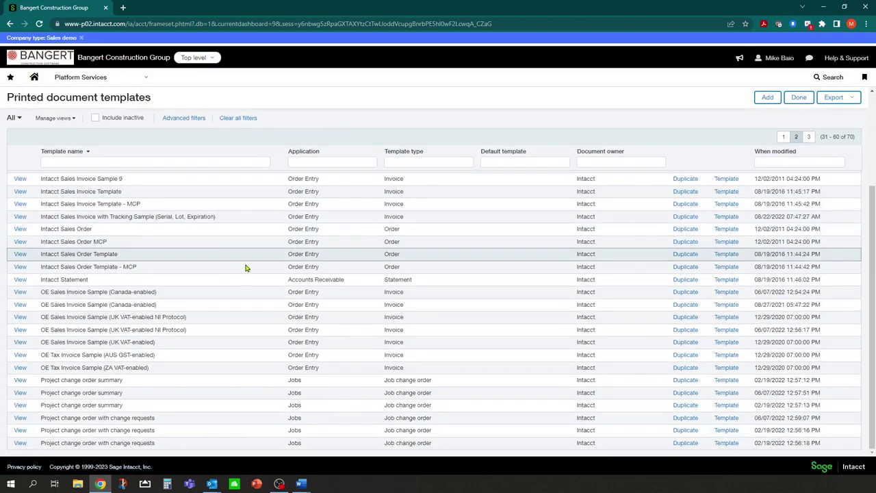
{"action": "left_click", "coordinate": [809, 137]}
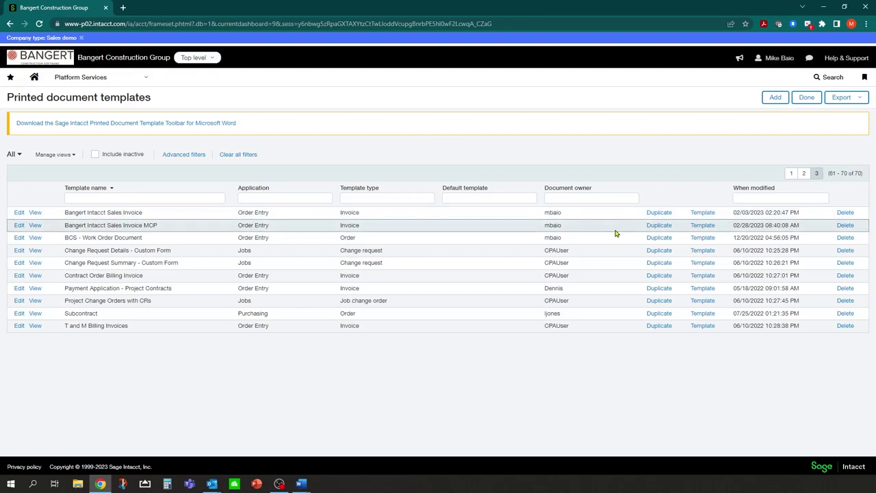
{"action": "left_click", "coordinate": [804, 173]}
{"action": "scroll", "coordinate": [155, 263], "scroll_direction": "down", "scroll_amount": 3}
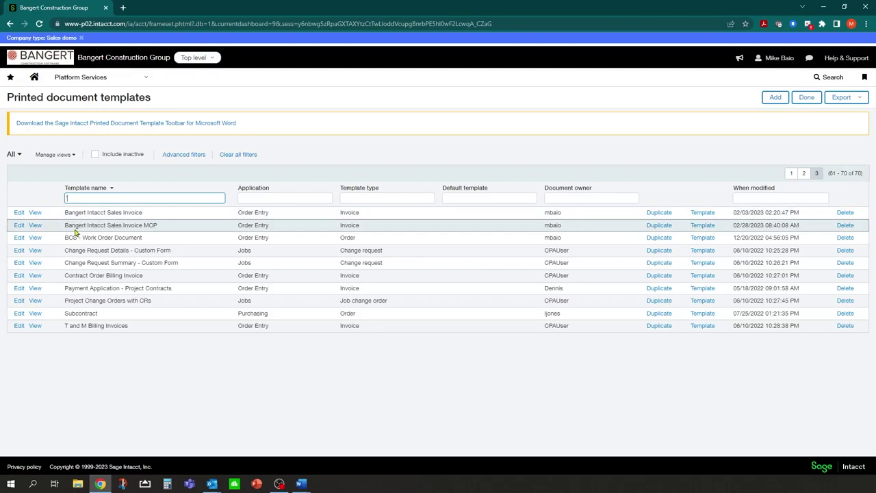
Rename the template and its description to 'Bangert Intacct Purchase Order MCP'.
{"action": "left_click", "coordinate": [19, 227]}
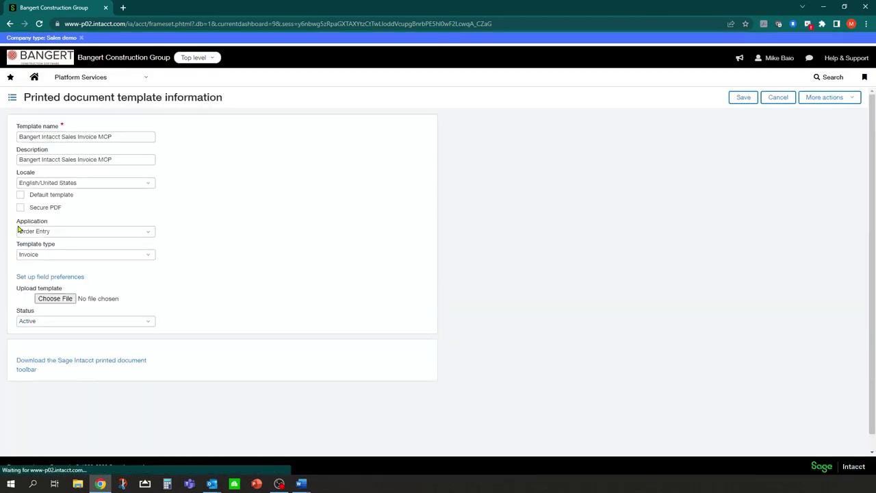
{"action": "left_click", "coordinate": [89, 137]}
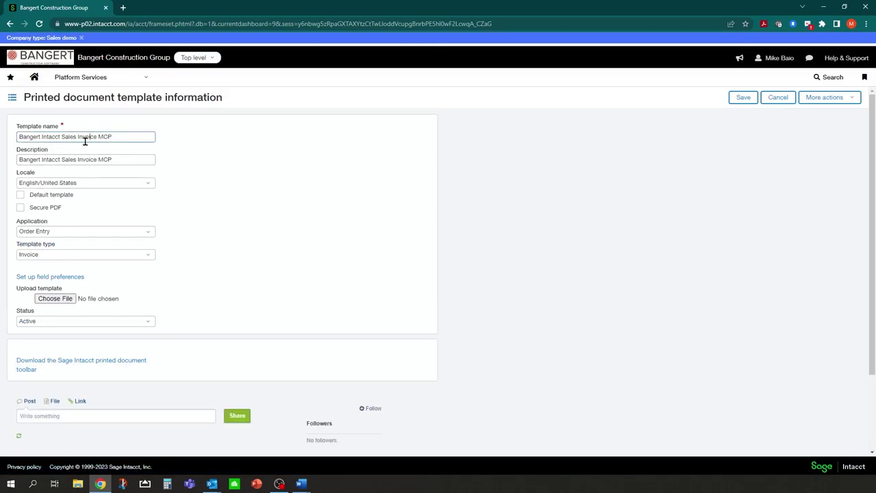
{"action": "left_click_drag", "start_coordinate": [97, 138], "coordinate": [59, 138]}
{"action": "type", "text": "Purchase Order"}
{"action": "left_click_drag", "start_coordinate": [124, 137], "coordinate": [15, 137]}
{"action": "key", "text": "ctrl+c"}
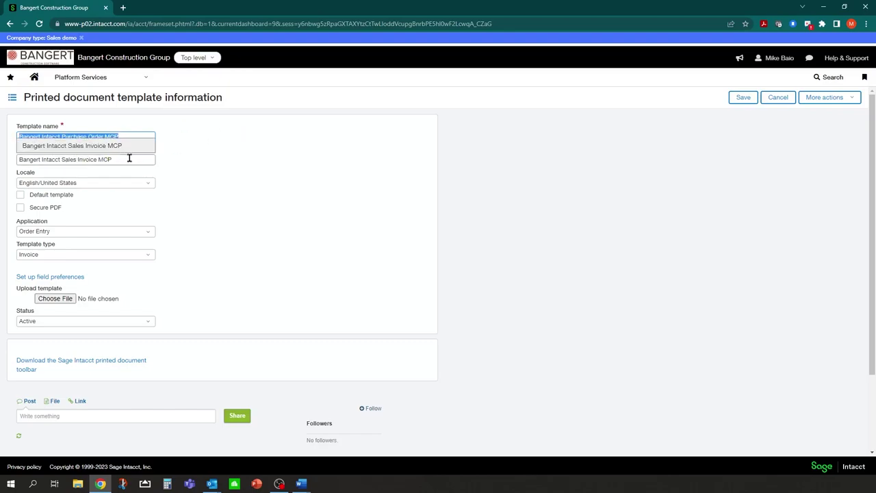
{"action": "left_click", "coordinate": [130, 157]}
{"action": "left_click", "coordinate": [127, 158]}
{"action": "triple_click", "coordinate": [133, 159]}
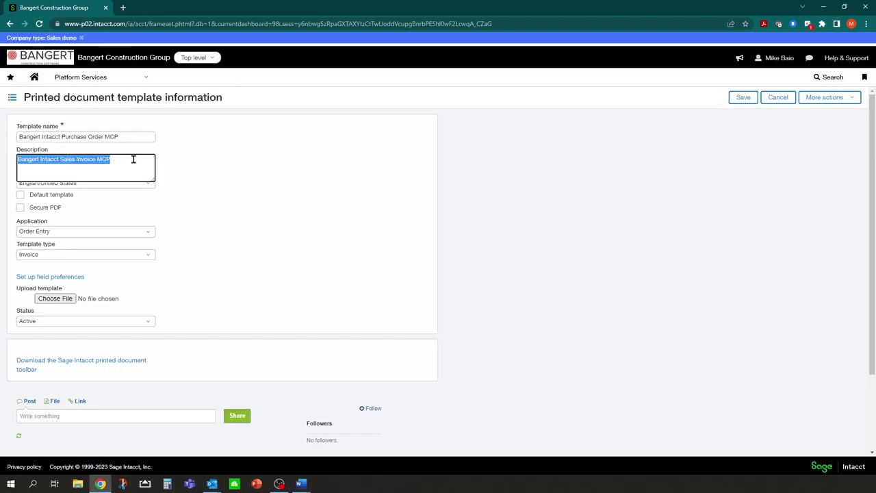
{"action": "key", "text": "ctrl+v"}
{"action": "left_click", "coordinate": [255, 156]}
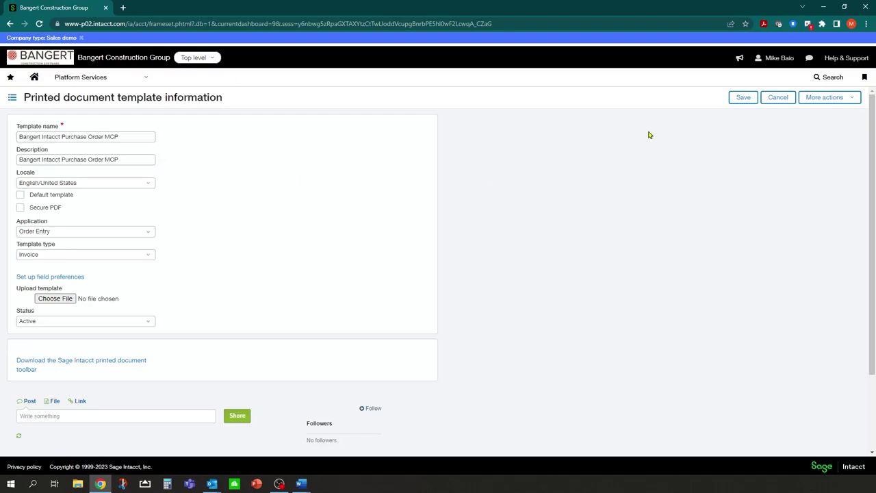
Re-attach BC intacct_purchase_order_mcp.docx after the file-type error and save the template.
{"action": "left_click", "coordinate": [747, 100]}
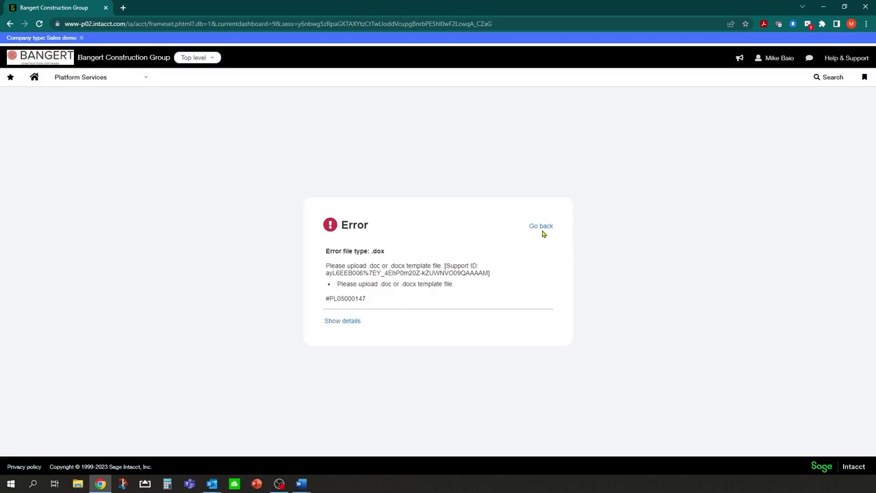
{"action": "left_click", "coordinate": [541, 226]}
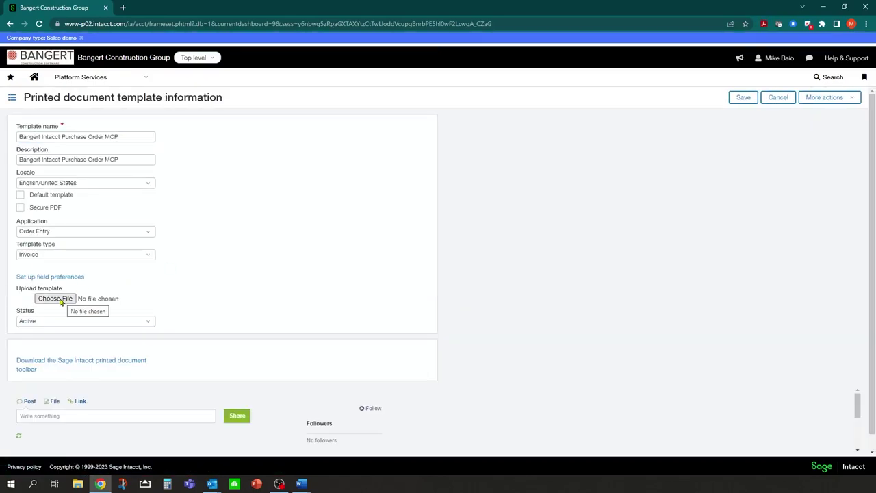
{"action": "left_click", "coordinate": [60, 300]}
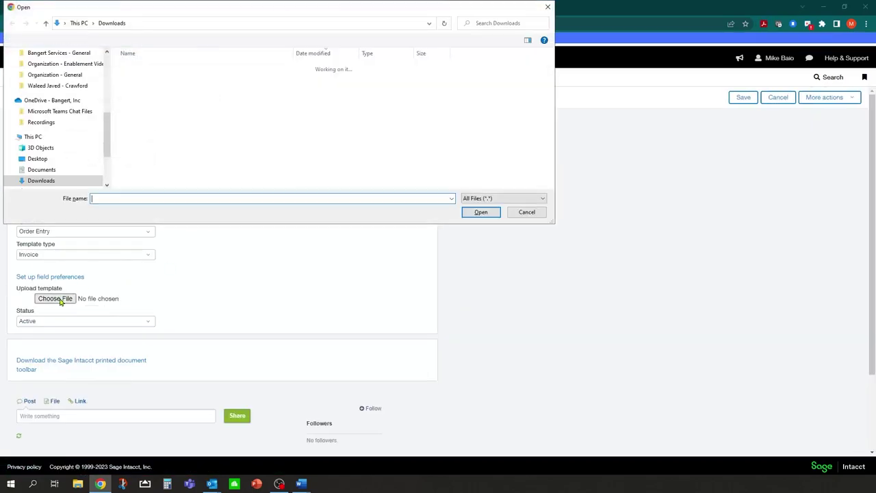
{"action": "double_click", "coordinate": [157, 80]}
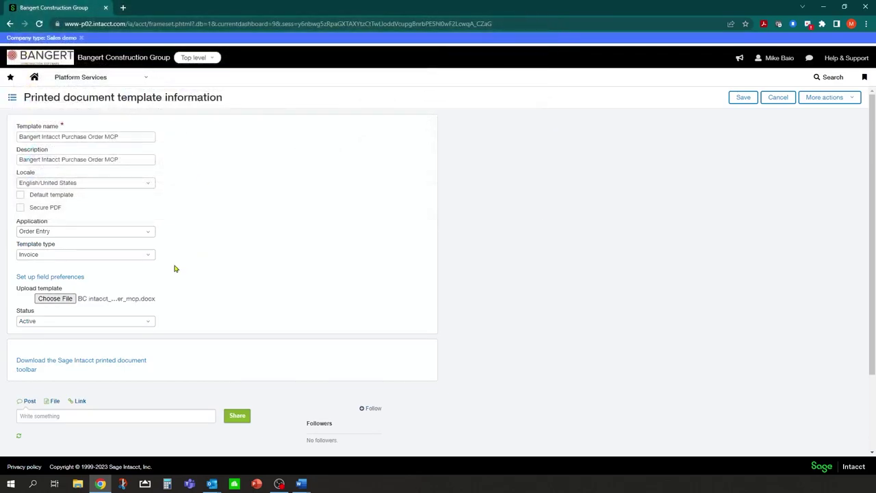
{"action": "left_click", "coordinate": [747, 98]}
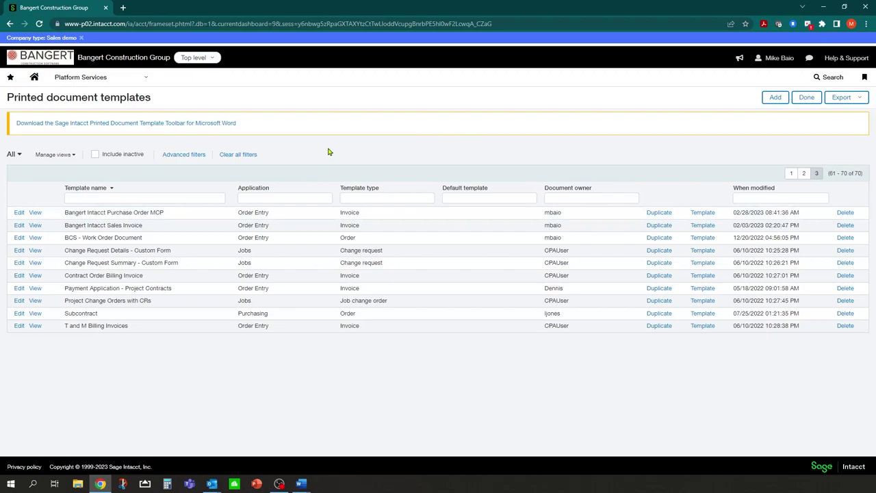
{"action": "left_click", "coordinate": [147, 80]}
{"action": "mouse_move", "coordinate": [96, 238]}
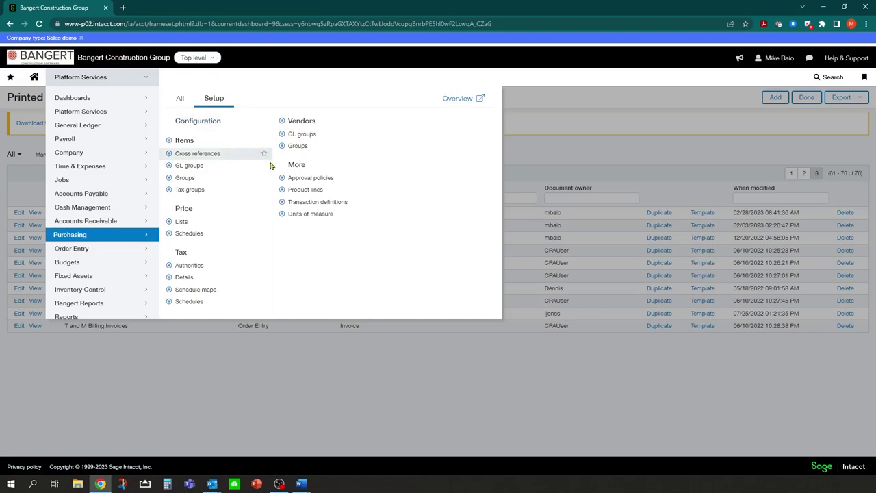
{"action": "left_click", "coordinate": [312, 203]}
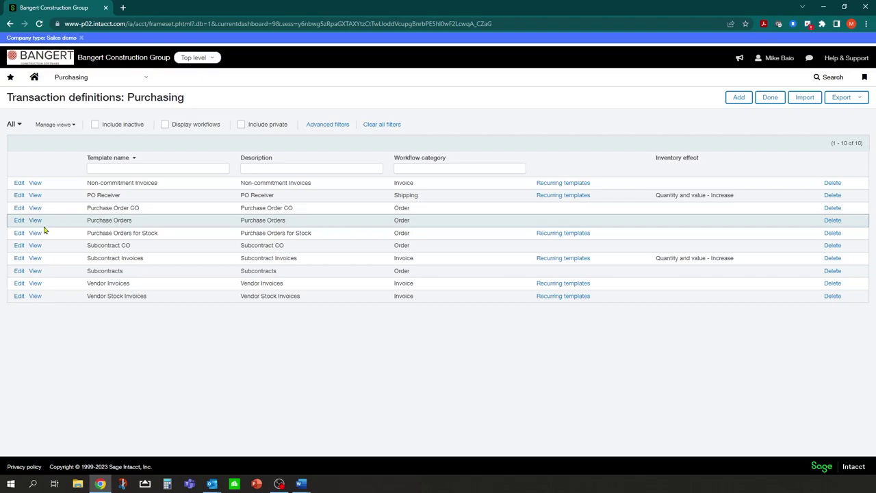
{"action": "left_click", "coordinate": [19, 223]}
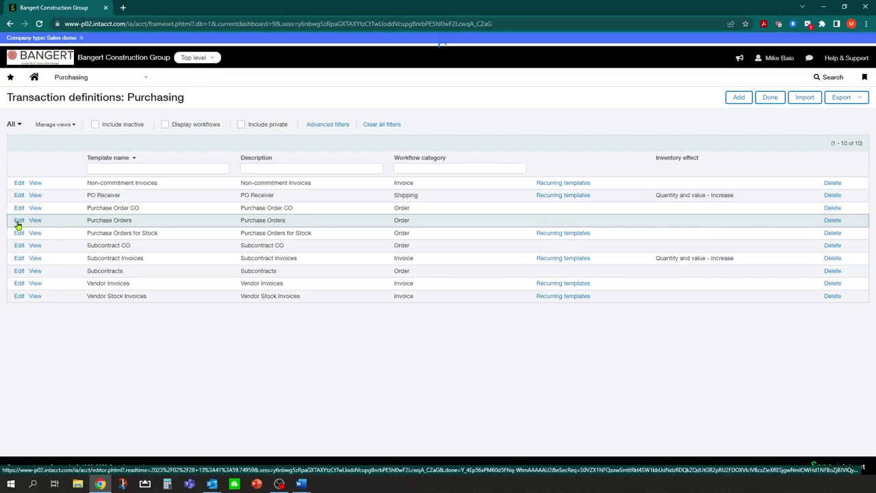
{"action": "scroll", "coordinate": [237, 232], "scroll_direction": "down", "scroll_amount": 2}
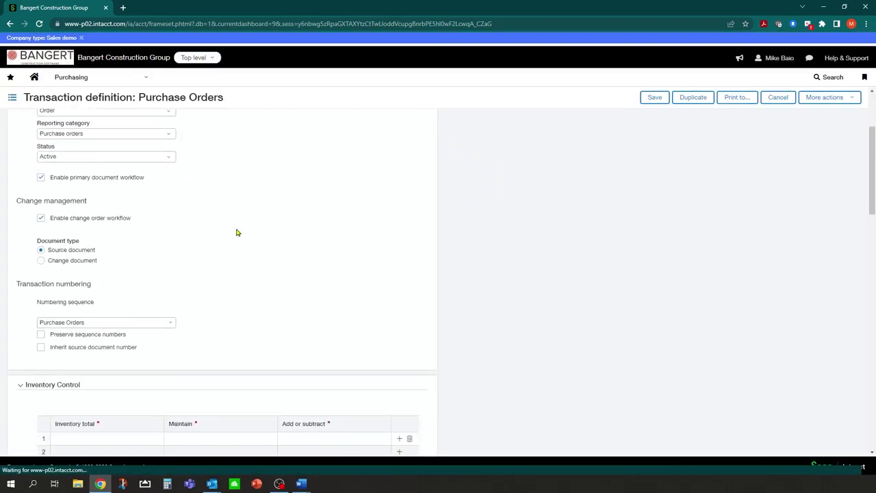
{"action": "scroll", "coordinate": [237, 232], "scroll_direction": "down", "scroll_amount": 2}
{"action": "scroll", "coordinate": [185, 188], "scroll_direction": "down", "scroll_amount": 4}
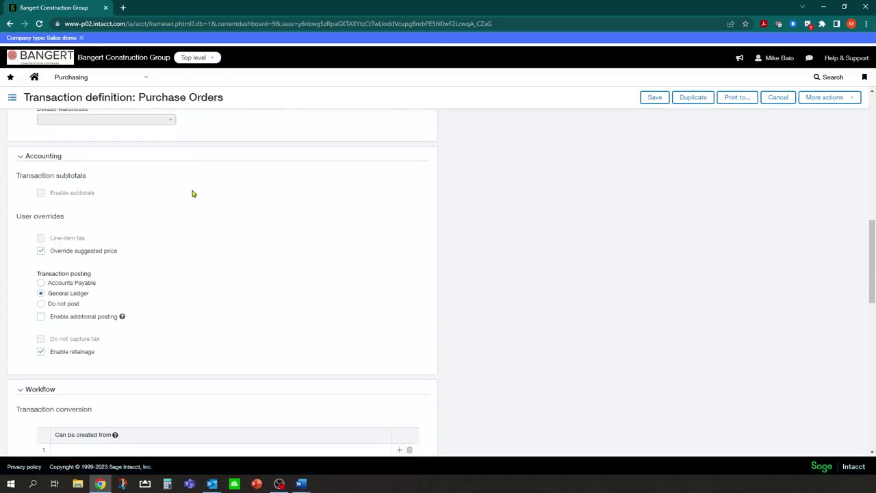
{"action": "scroll", "coordinate": [192, 193], "scroll_direction": "down", "scroll_amount": 5}
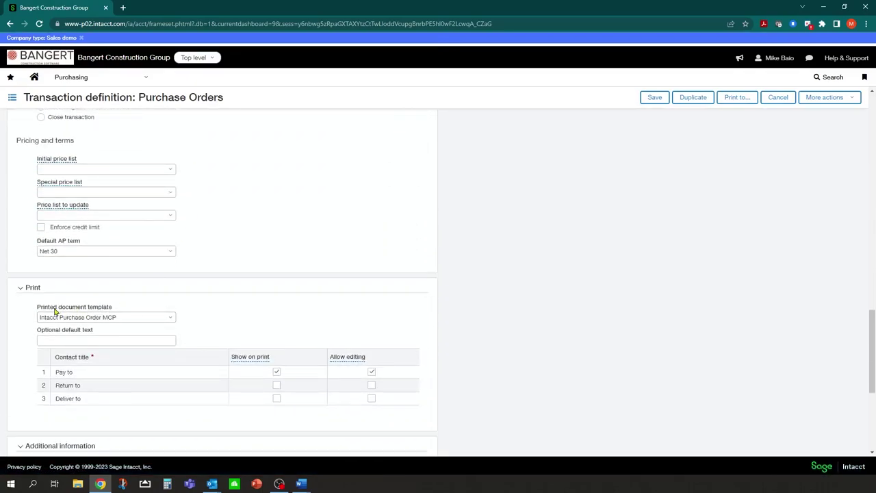
{"action": "left_click", "coordinate": [170, 321]}
{"action": "left_click", "coordinate": [208, 288]}
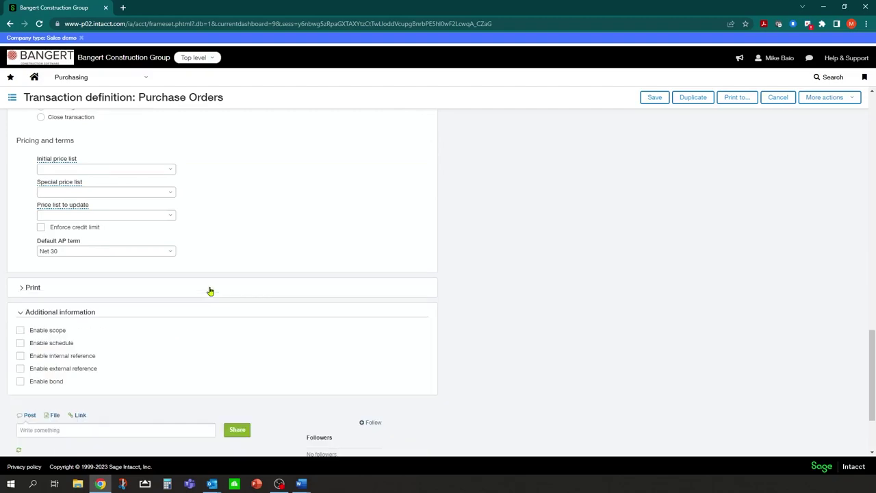
{"action": "left_click", "coordinate": [31, 286]}
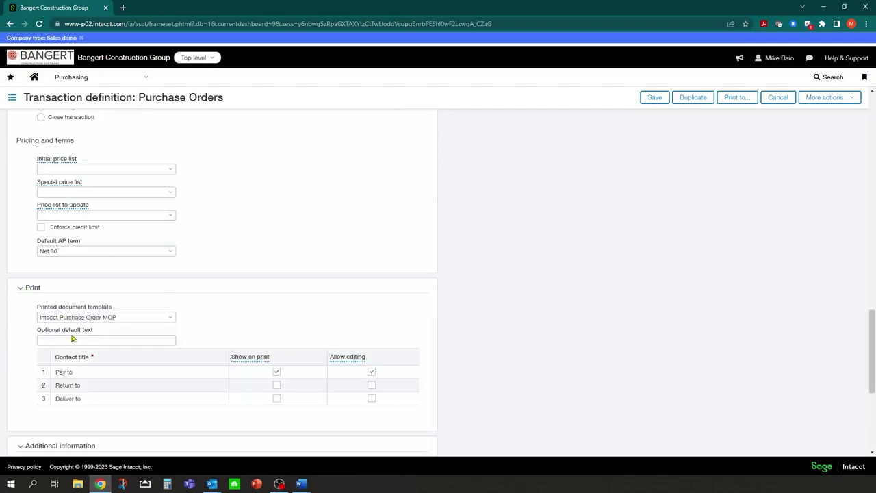
{"action": "left_click", "coordinate": [170, 320]}
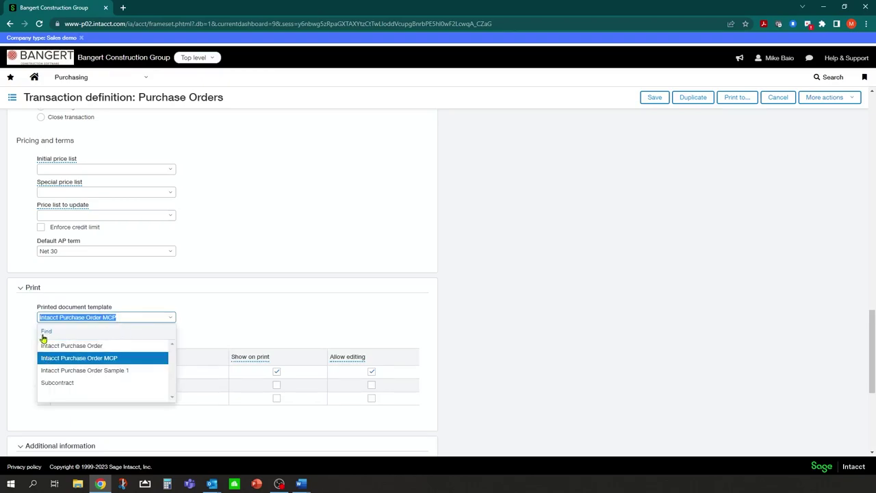
{"action": "left_click", "coordinate": [43, 332]}
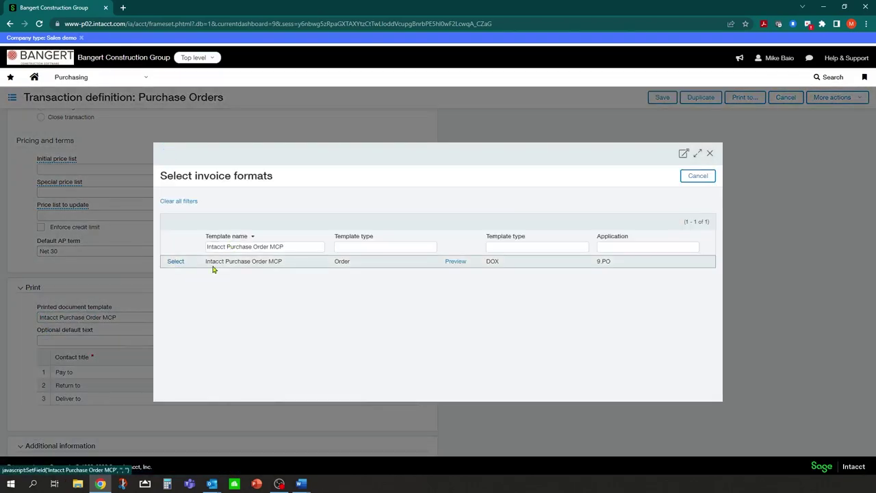
{"action": "left_click", "coordinate": [698, 176]}
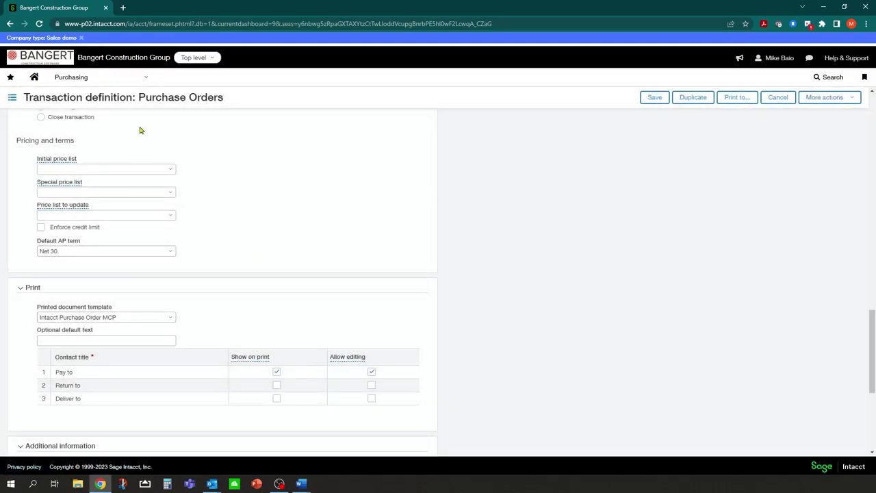
{"action": "left_click", "coordinate": [147, 81]}
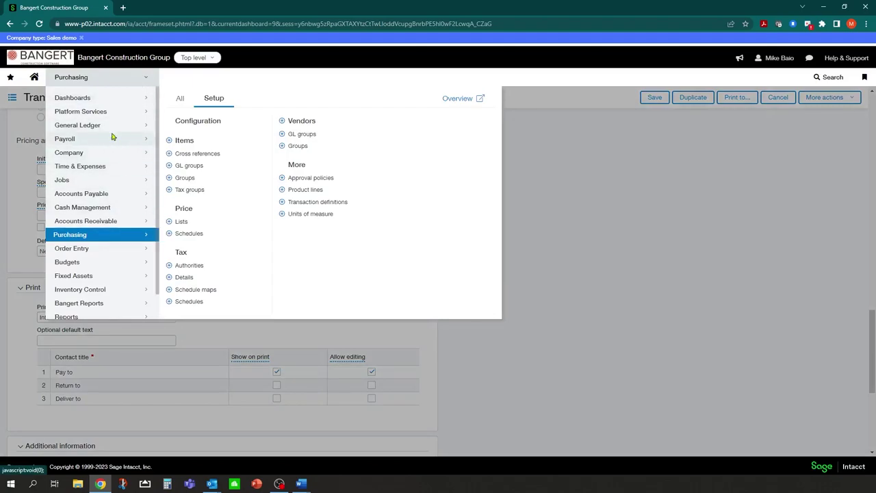
{"action": "left_click", "coordinate": [112, 111]}
{"action": "left_click", "coordinate": [207, 141]}
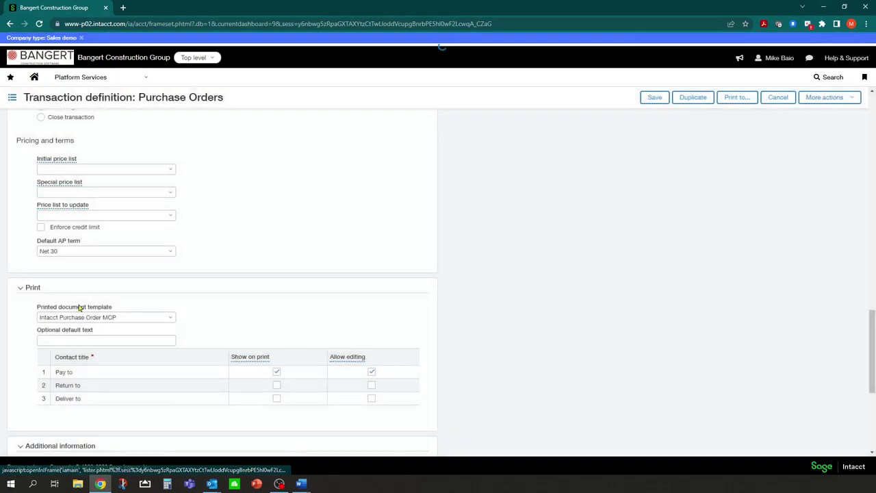
{"action": "scroll", "coordinate": [115, 274], "scroll_direction": "down", "scroll_amount": 3}
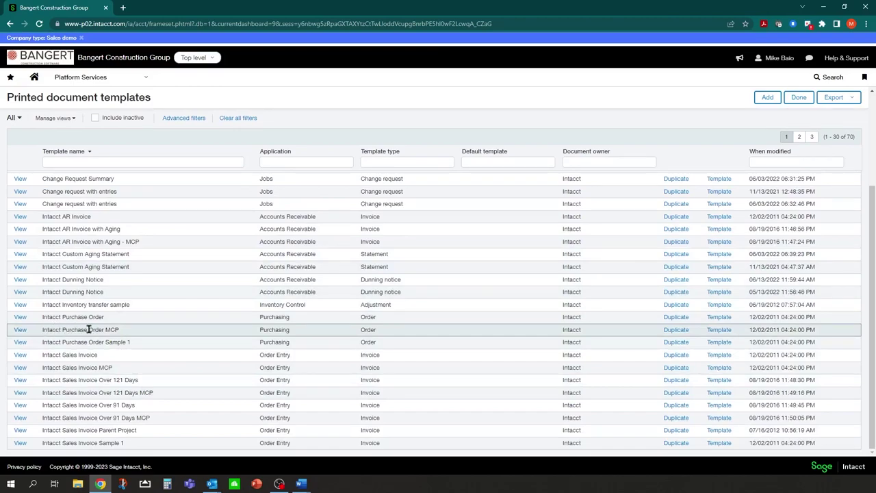
Duplicate Intacct Purchase Order MCP as 'BC Intacct Purchase Order MCP' with BC intacct_purchase_order_mcp.docx attached.
{"action": "left_click", "coordinate": [672, 331]}
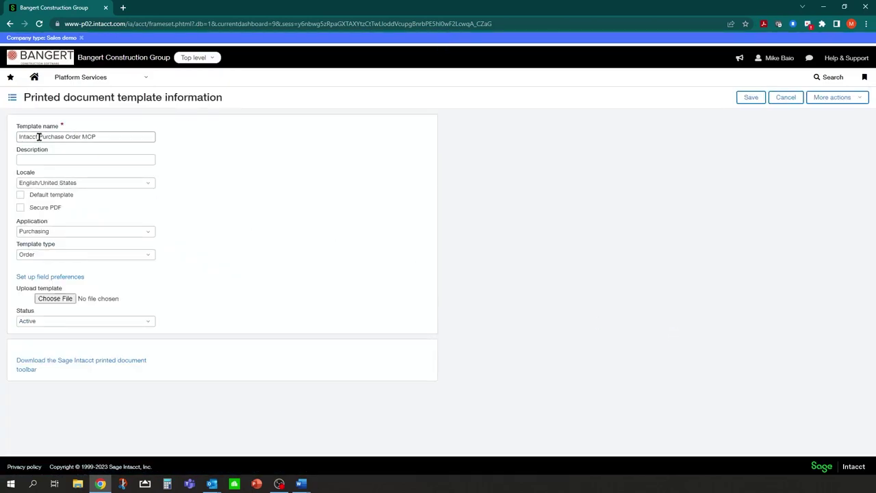
{"action": "left_click", "coordinate": [19, 137]}
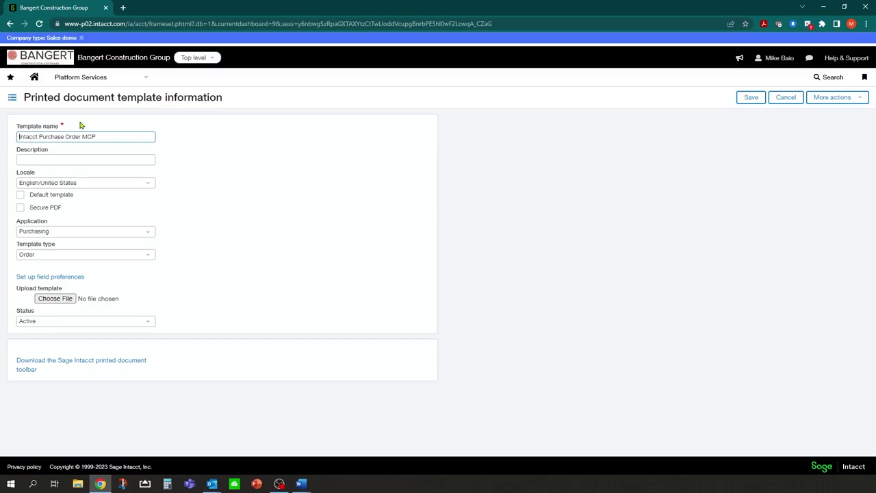
{"action": "type", "text": "BC"}
{"action": "left_click", "coordinate": [258, 164]}
{"action": "left_click", "coordinate": [49, 298]}
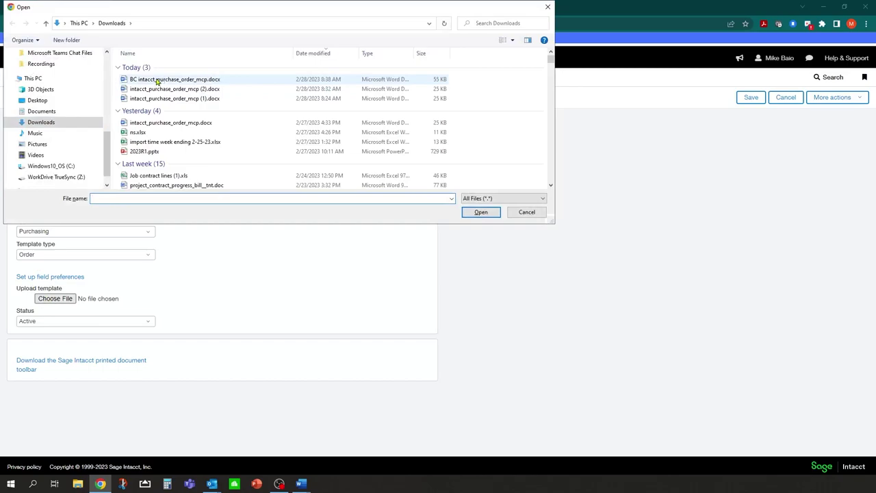
{"action": "double_click", "coordinate": [156, 80]}
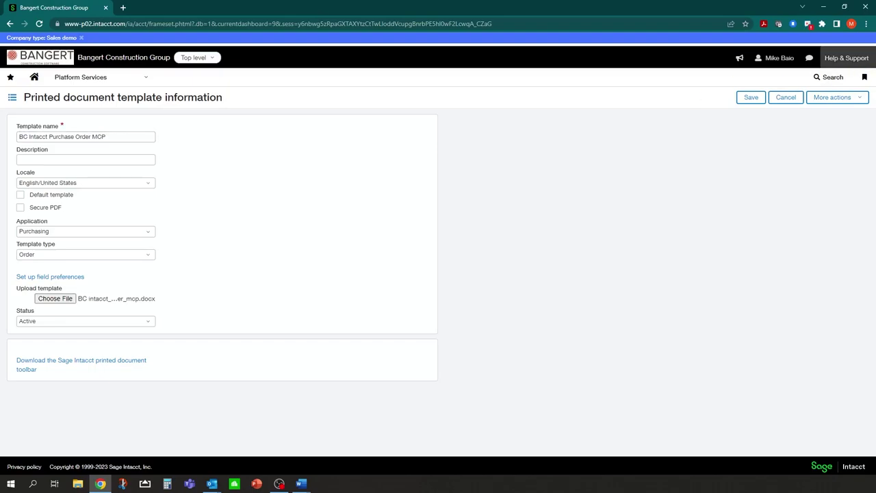
Save the BC template and open the Purchase Orders transaction definition in Purchasing for editing.
{"action": "left_click", "coordinate": [755, 98]}
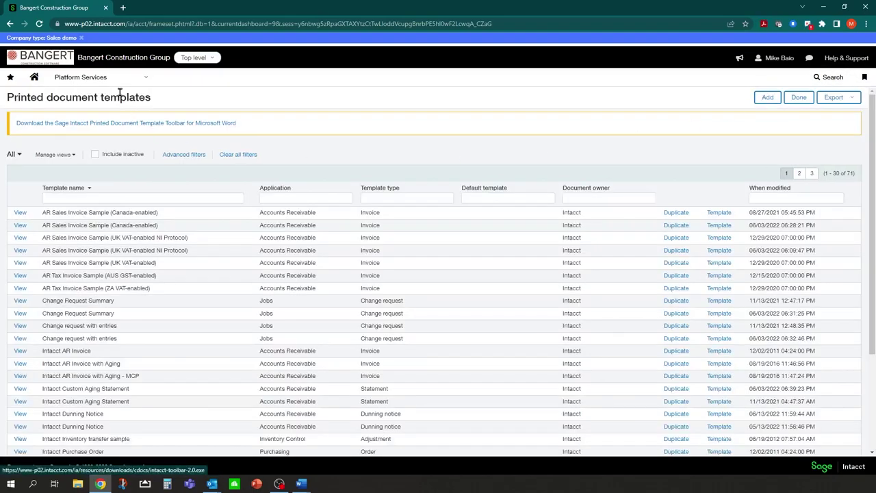
{"action": "mouse_move", "coordinate": [117, 82]}
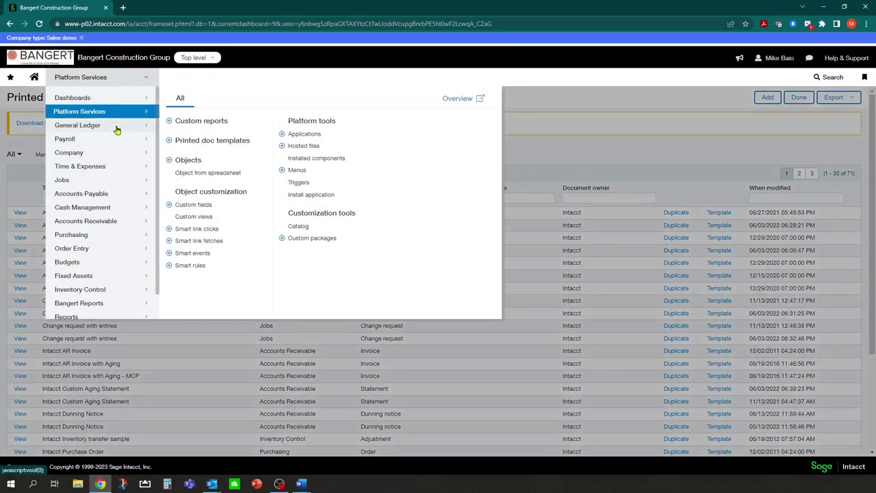
{"action": "left_click", "coordinate": [113, 239]}
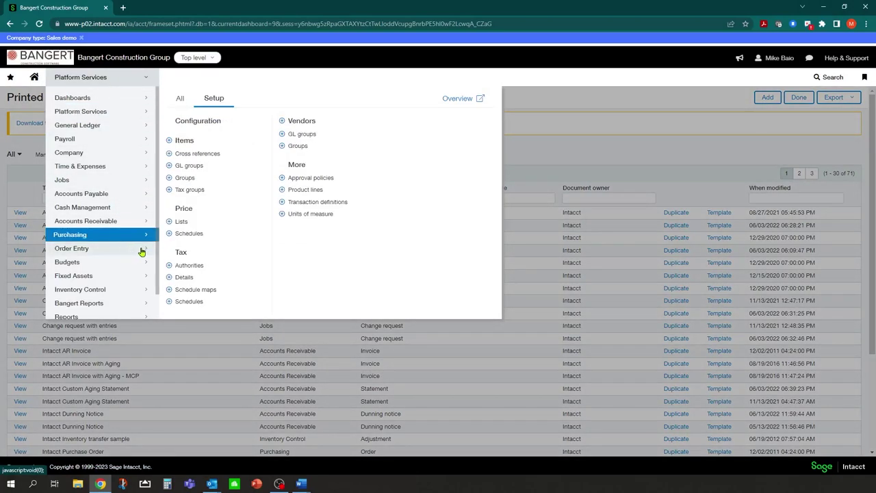
{"action": "left_click", "coordinate": [314, 202]}
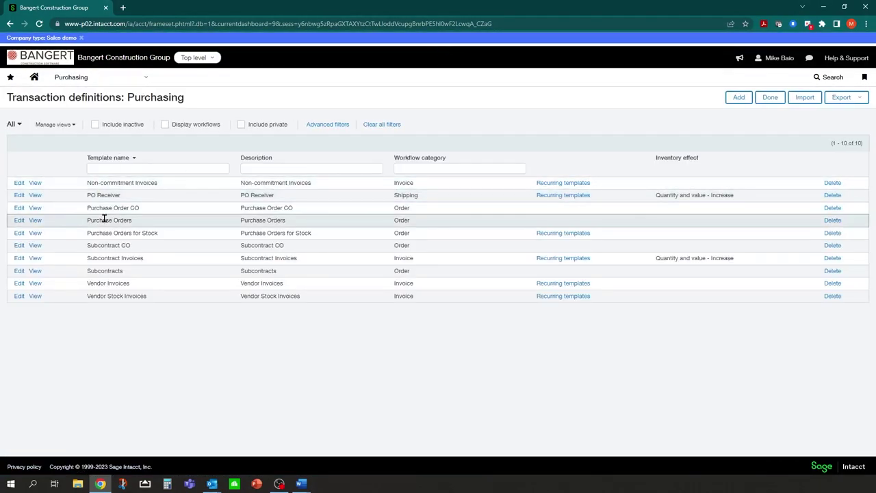
{"action": "left_click", "coordinate": [17, 222]}
Set the Purchase Orders printed document template to BC Intacct Purchase Order MCP and save.
{"action": "scroll", "coordinate": [145, 216], "scroll_direction": "down", "scroll_amount": 5}
{"action": "scroll", "coordinate": [146, 216], "scroll_direction": "down", "scroll_amount": 9}
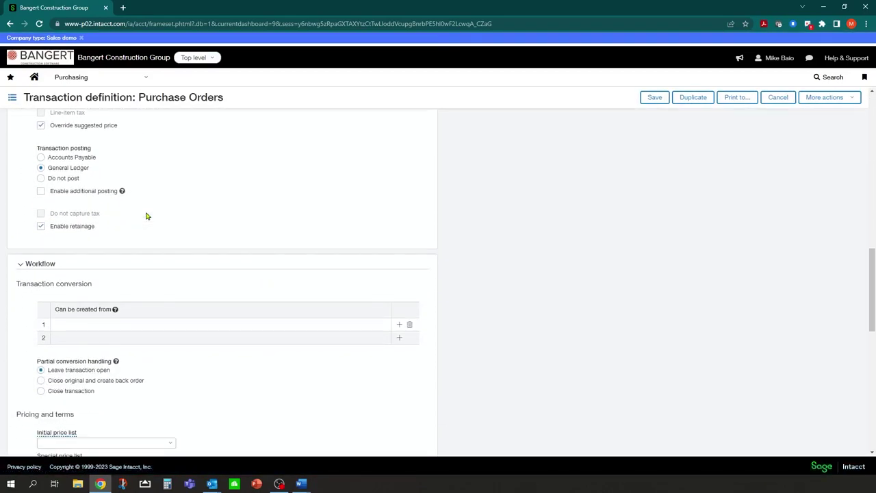
{"action": "scroll", "coordinate": [146, 216], "scroll_direction": "down", "scroll_amount": 3}
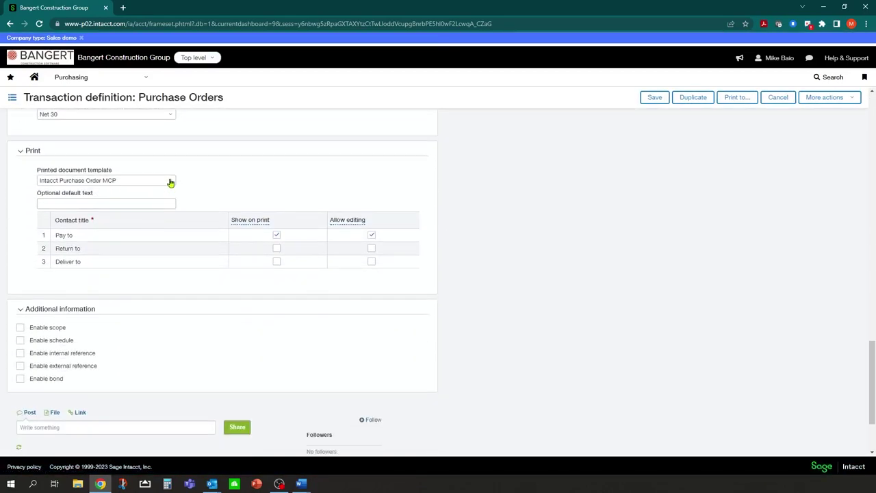
{"action": "left_click", "coordinate": [170, 182]}
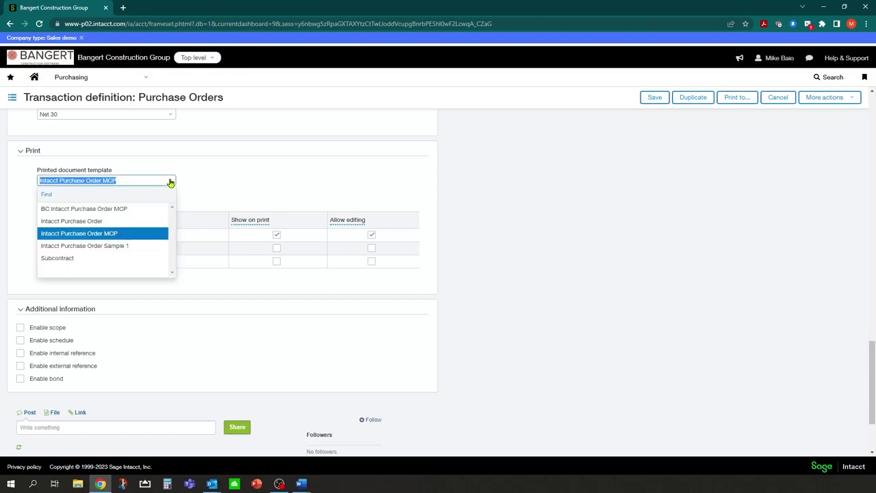
{"action": "left_click", "coordinate": [68, 210]}
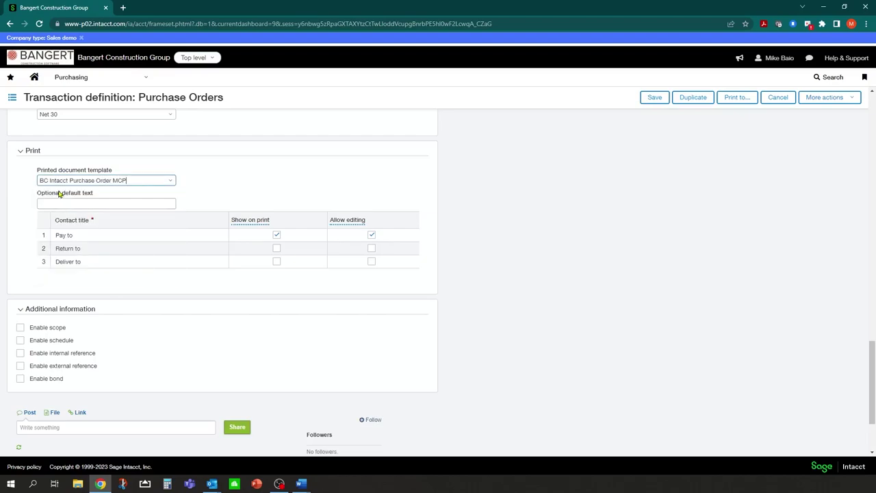
{"action": "left_click", "coordinate": [655, 98]}
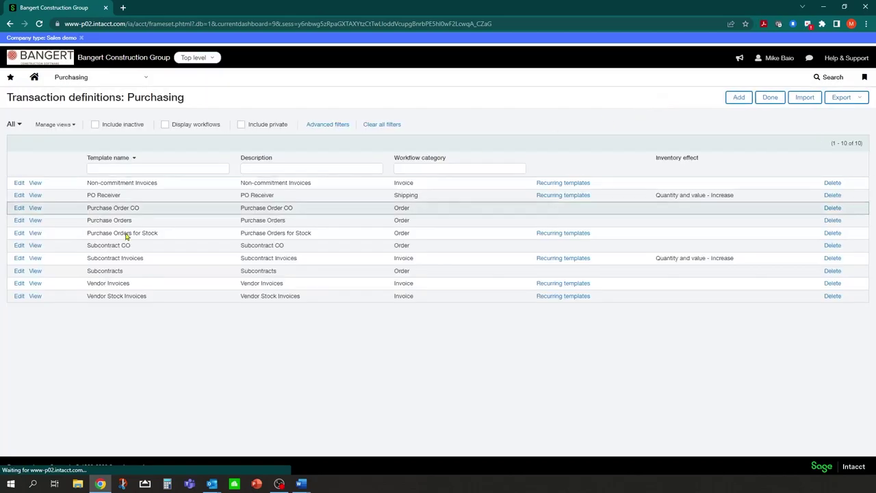
Print purchase order PO-00015 to preview the PDF with the new BANGERT-logo template, then close it.
{"action": "left_click", "coordinate": [142, 80]}
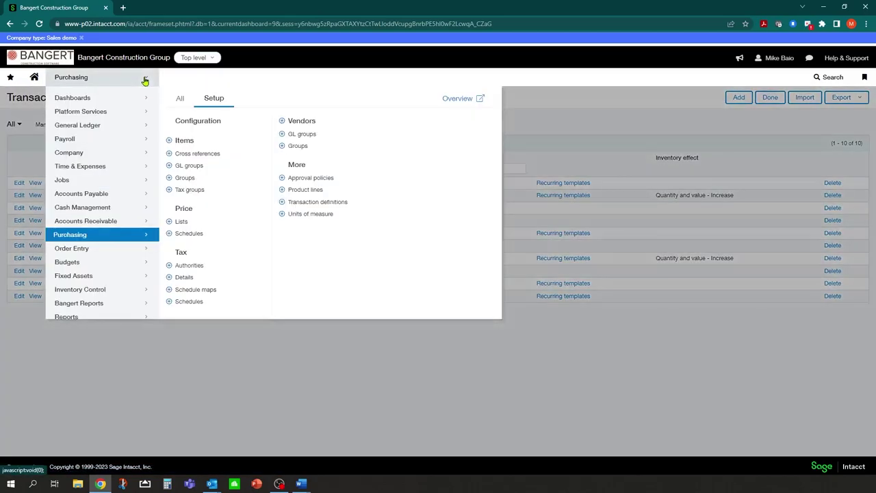
{"action": "left_click", "coordinate": [179, 98]}
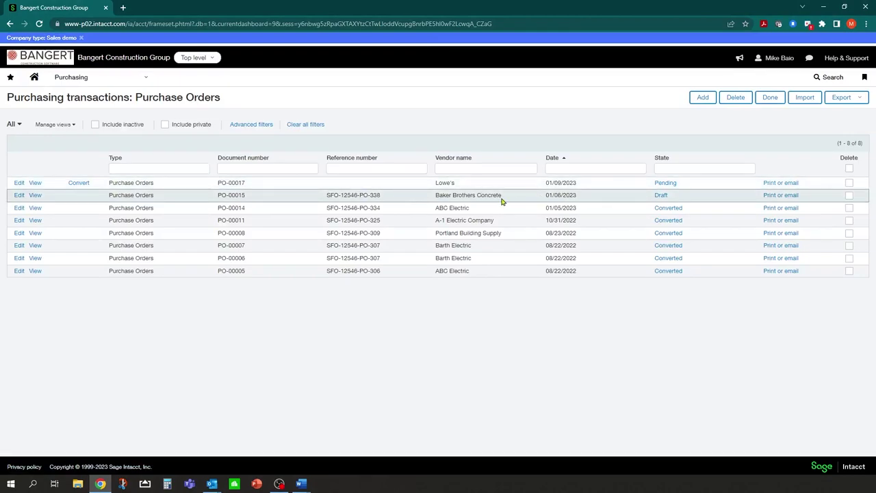
{"action": "left_click", "coordinate": [780, 195]}
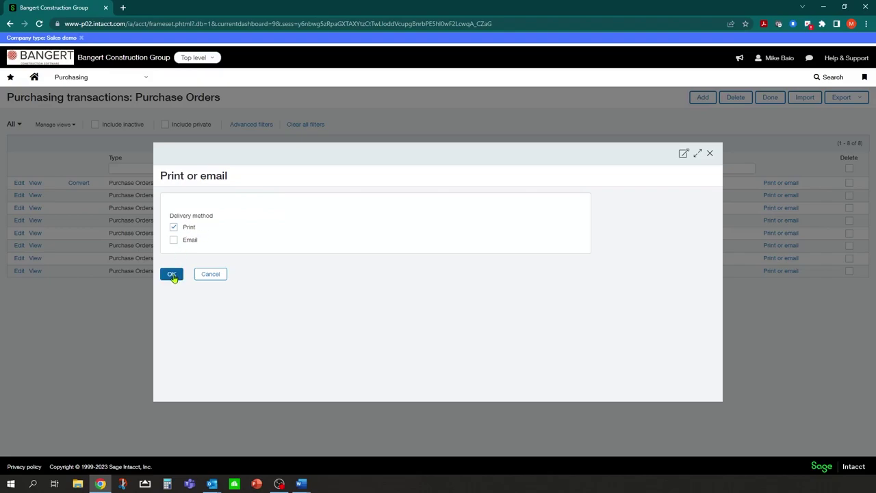
{"action": "left_click", "coordinate": [172, 274]}
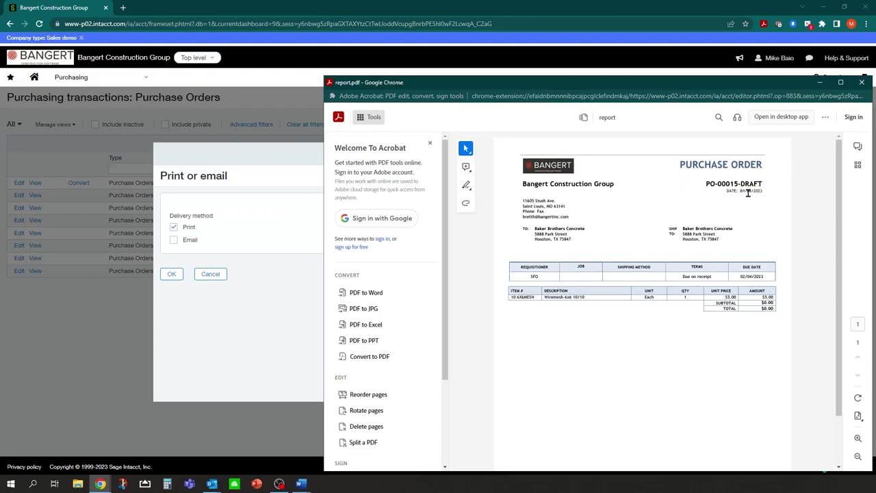
{"action": "left_click", "coordinate": [862, 83]}
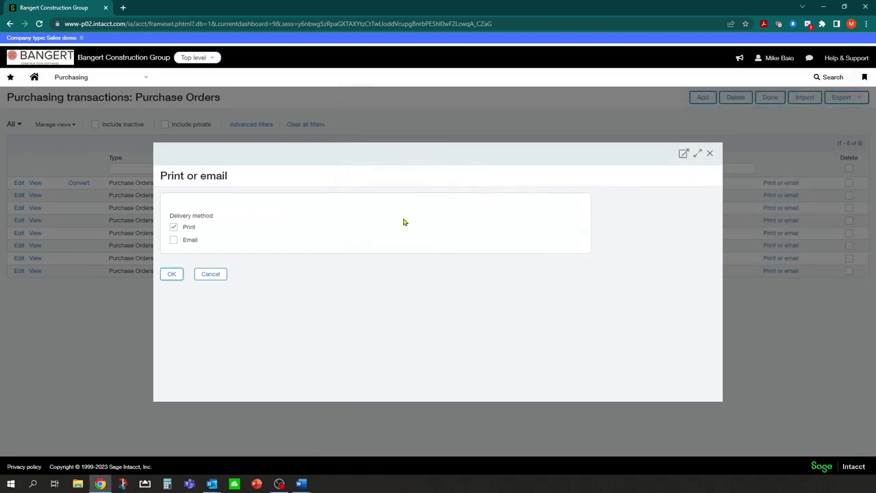
{"action": "left_click", "coordinate": [209, 275]}
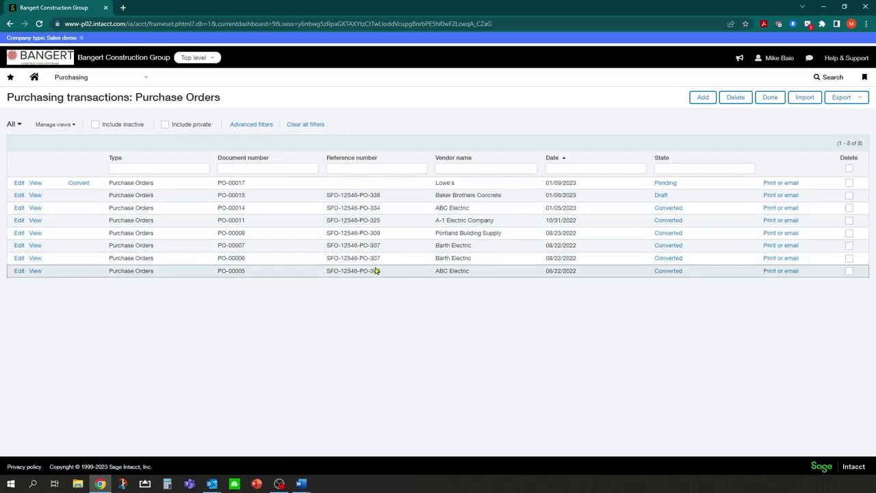
{"action": "left_click", "coordinate": [165, 124]}
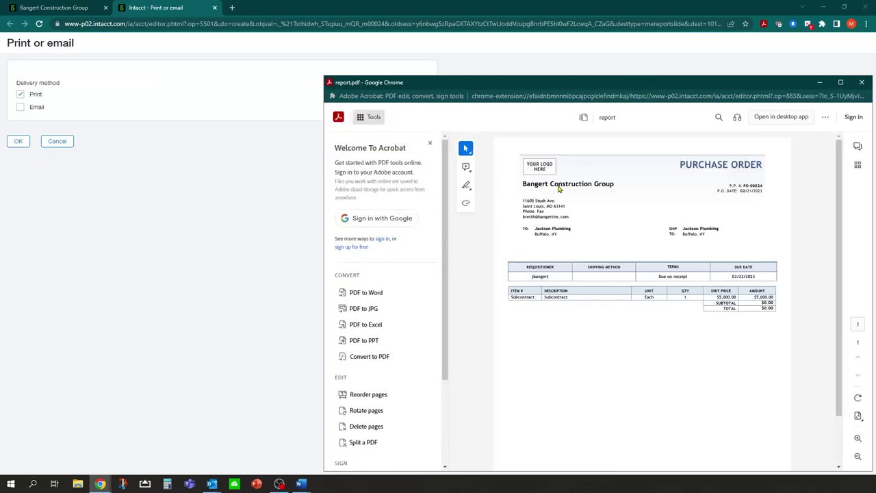
{"action": "left_click", "coordinate": [862, 83]}
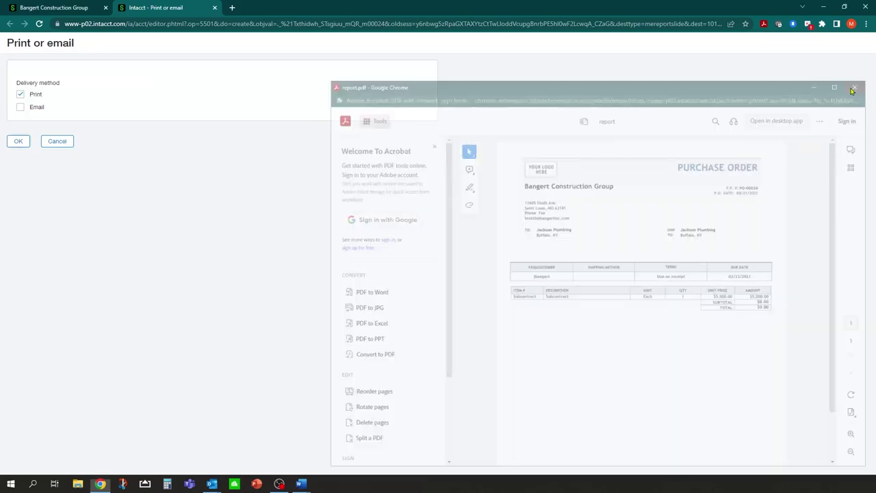
{"action": "left_click", "coordinate": [57, 144]}
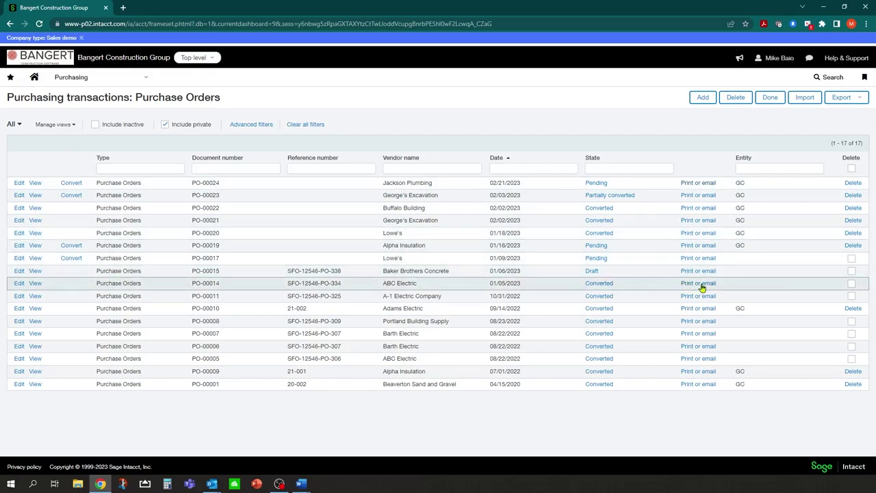
{"action": "left_click", "coordinate": [698, 259]}
{"action": "left_click", "coordinate": [172, 274]}
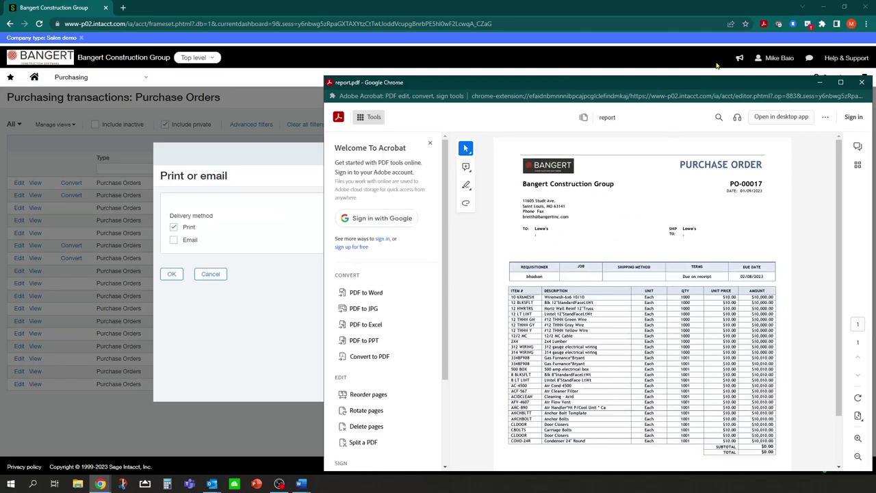
{"action": "left_click_drag", "start_coordinate": [624, 75], "coordinate": [528, 69]}
{"action": "left_click", "coordinate": [766, 76]}
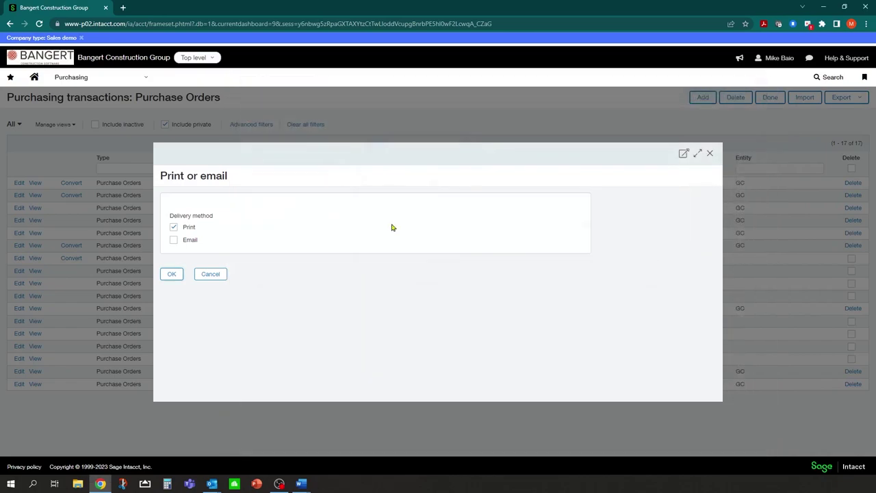
{"action": "left_click", "coordinate": [211, 274]}
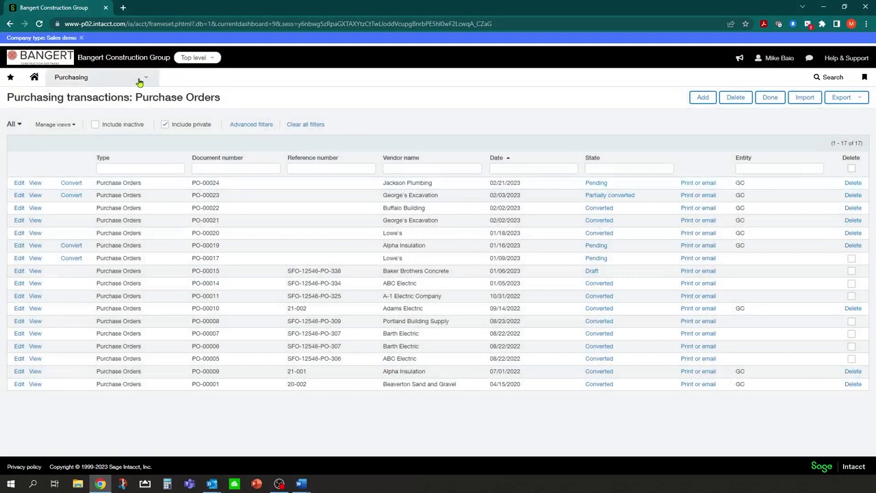
Browse the Custom reports list through to its second page.
{"action": "left_click", "coordinate": [140, 82]}
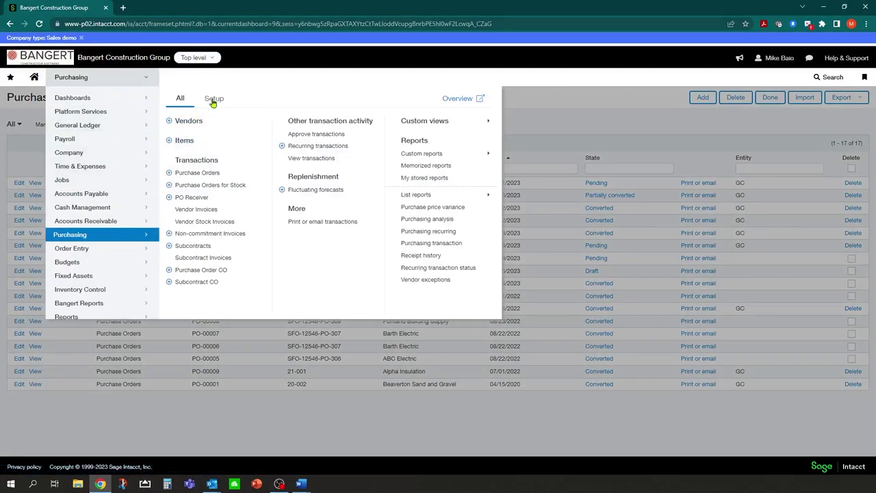
{"action": "mouse_move", "coordinate": [88, 112]}
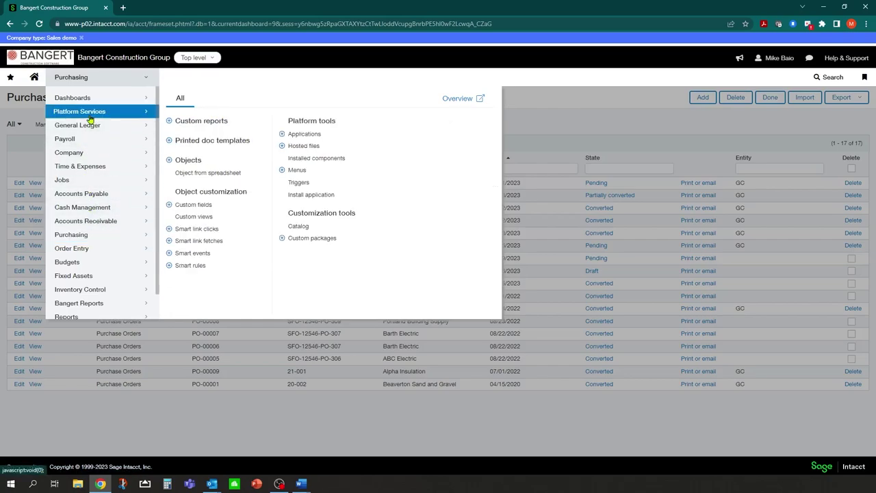
{"action": "left_click", "coordinate": [184, 124]}
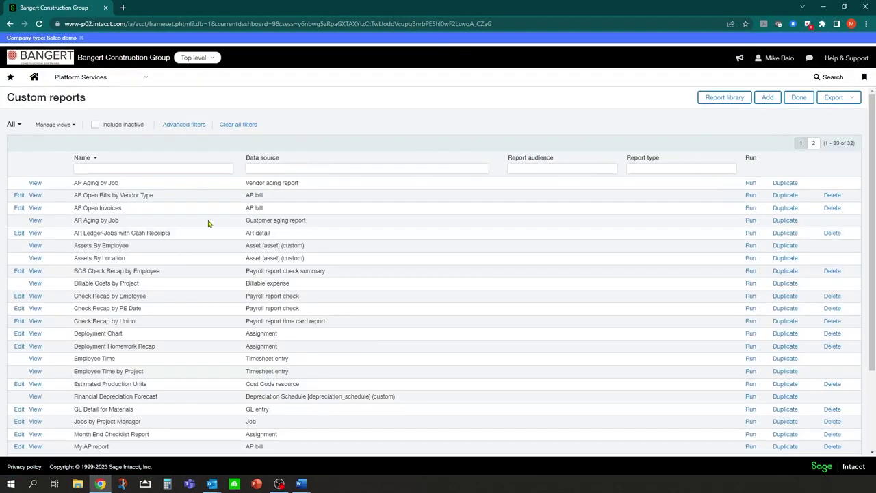
{"action": "scroll", "coordinate": [229, 268], "scroll_direction": "down", "scroll_amount": 3}
{"action": "left_click", "coordinate": [815, 137]}
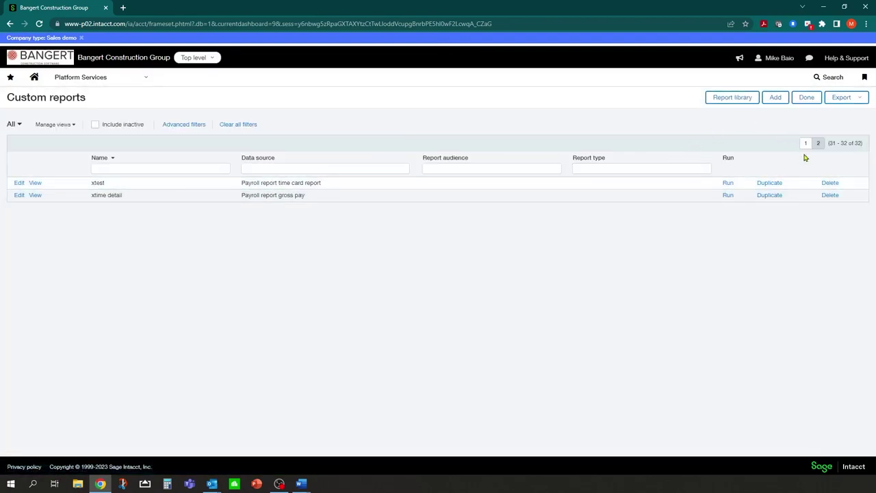
Download the Payment Application - Project Contracts template from page 3 of Printed document templates and open it.
{"action": "left_click", "coordinate": [130, 81]}
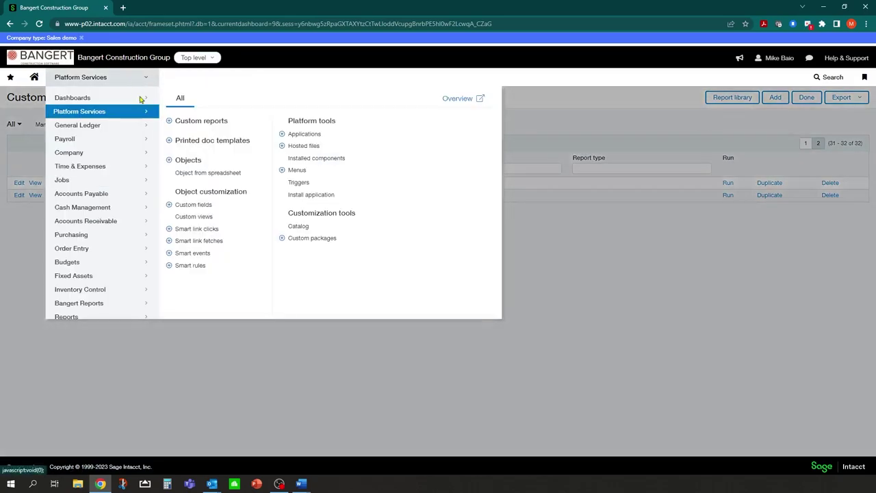
{"action": "left_click", "coordinate": [192, 141]}
{"action": "scroll", "coordinate": [125, 321], "scroll_direction": "down", "scroll_amount": 1}
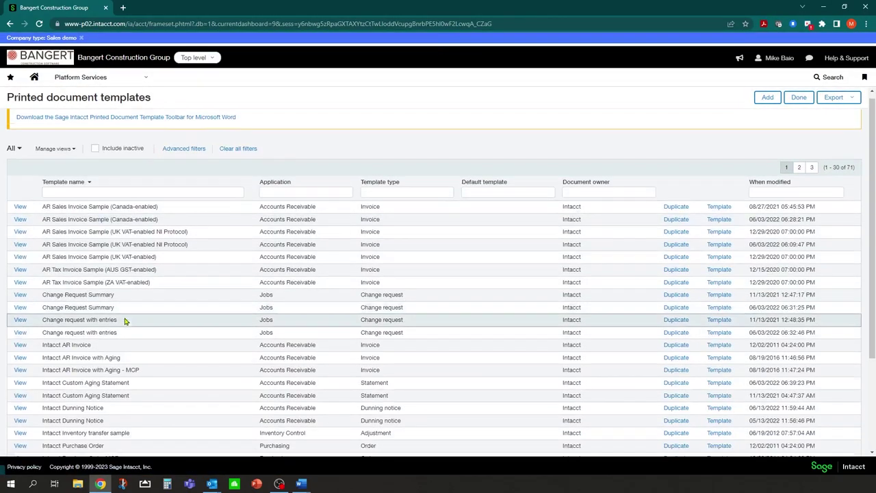
{"action": "scroll", "coordinate": [126, 321], "scroll_direction": "down", "scroll_amount": 3}
{"action": "left_click", "coordinate": [810, 137]}
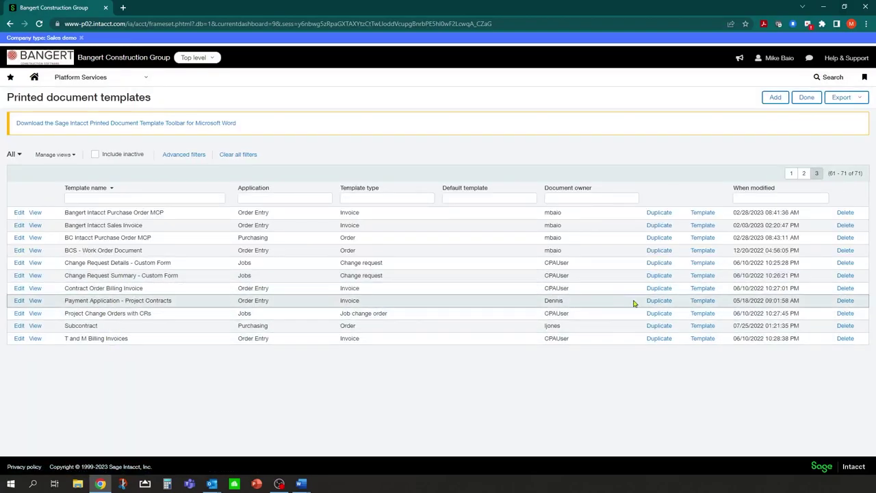
{"action": "left_click", "coordinate": [694, 302]}
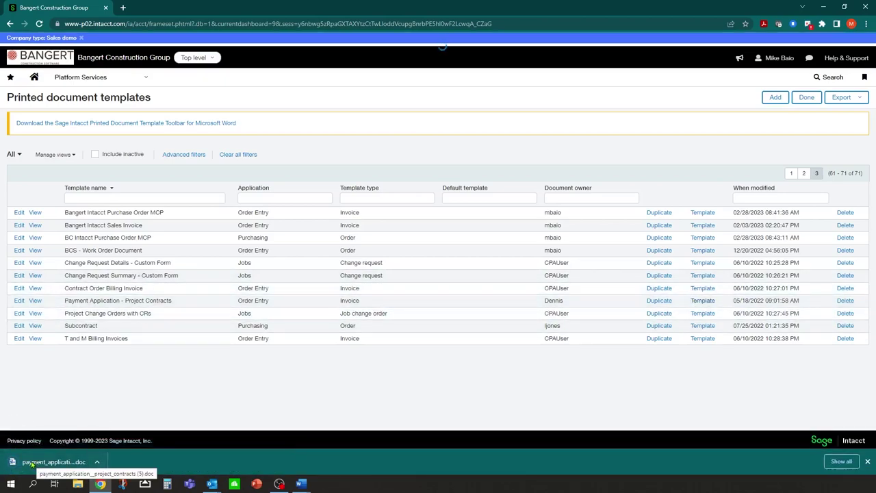
{"action": "left_click", "coordinate": [30, 464]}
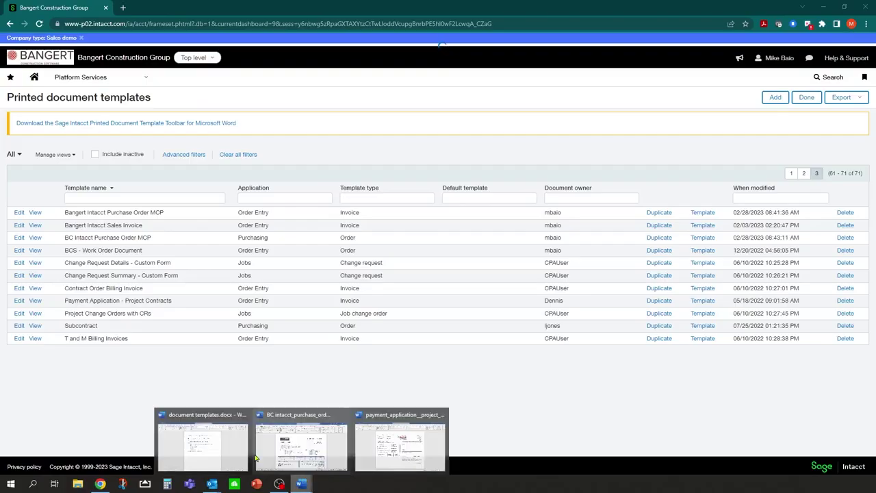
In Word, view the Deductions cell's merge field code with Alt+F9, then restore placeholder results.
{"action": "left_click", "coordinate": [223, 441]}
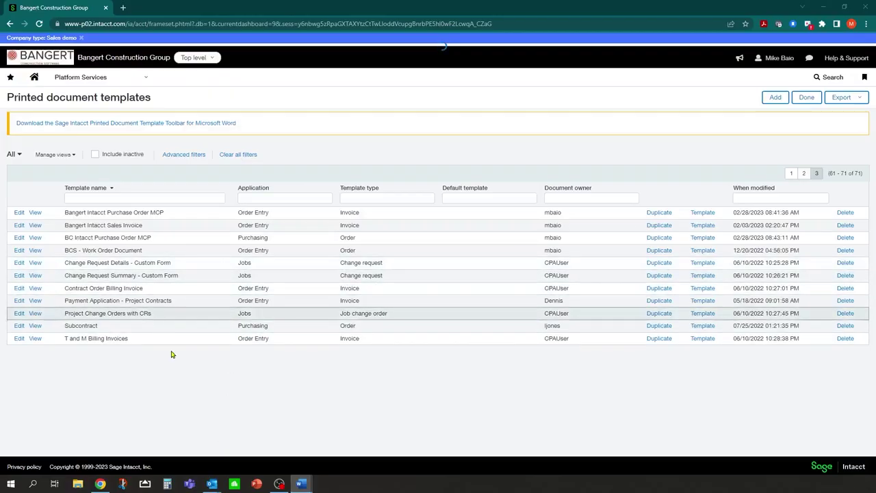
{"action": "mouse_move", "coordinate": [298, 483]}
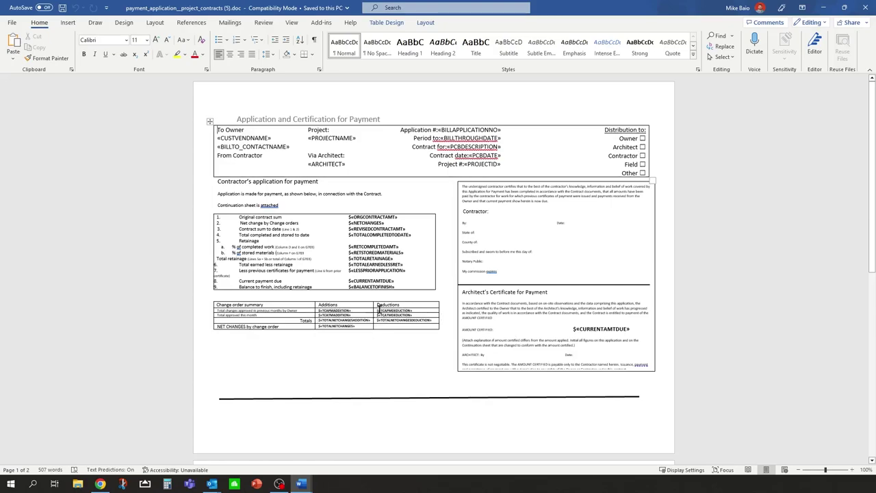
{"action": "left_click", "coordinate": [388, 311]}
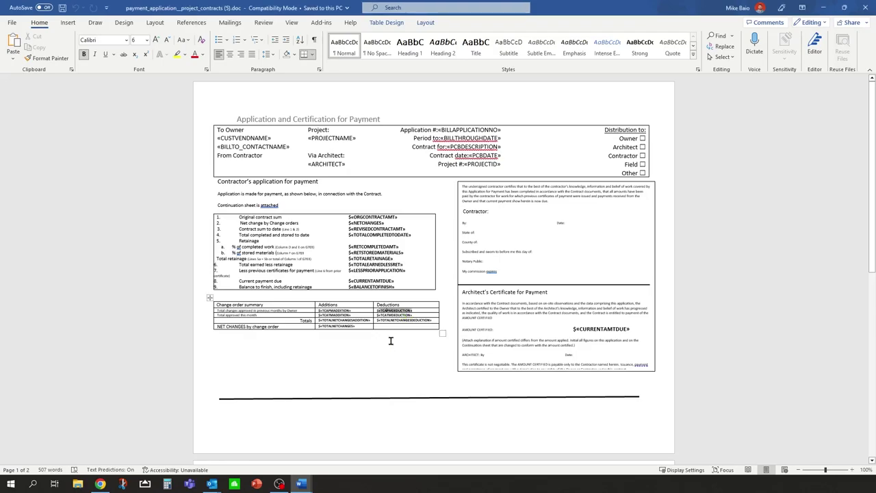
{"action": "key", "text": "alt+F9"}
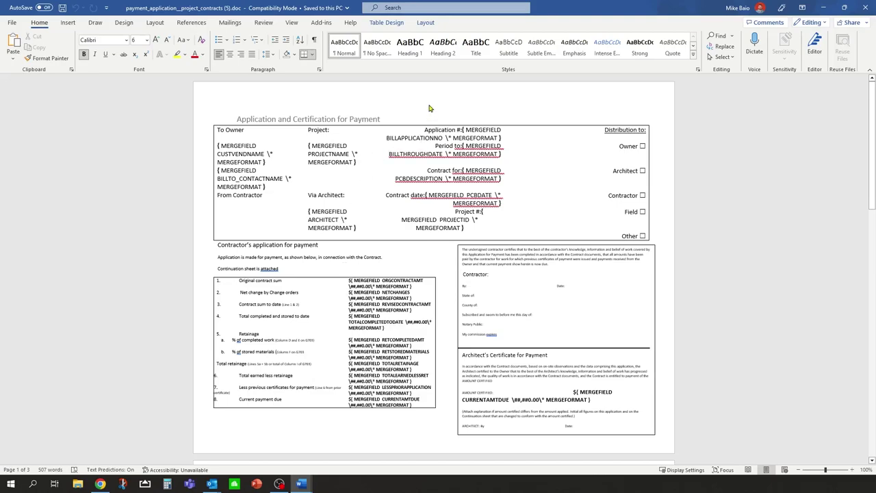
{"action": "key", "text": "alt"}
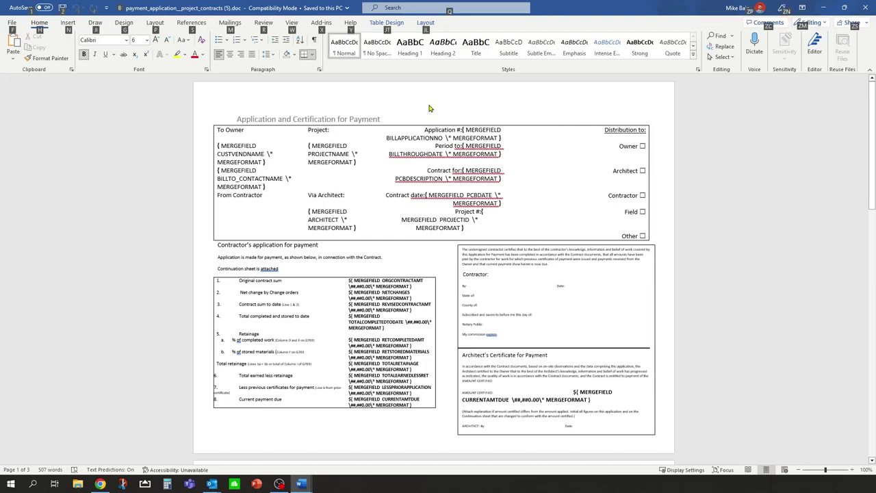
{"action": "key", "text": "alt+F9"}
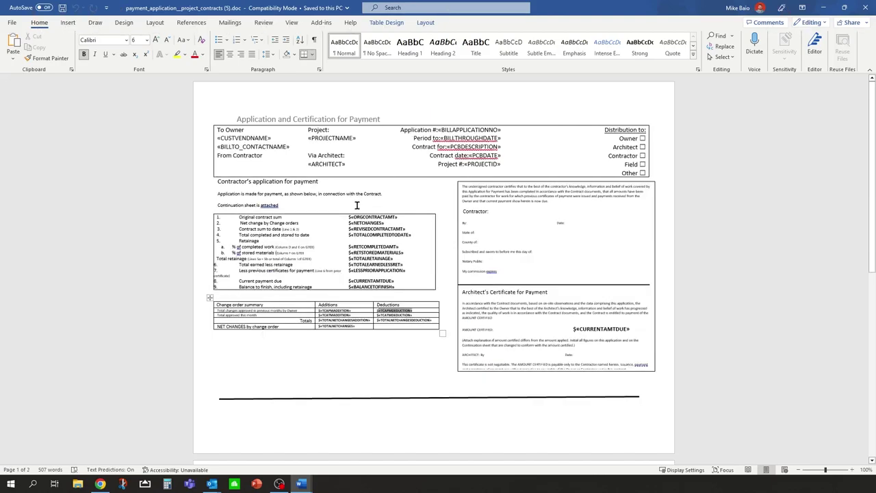
Scroll the payment application template down to page 2.
{"action": "left_click", "coordinate": [310, 203]}
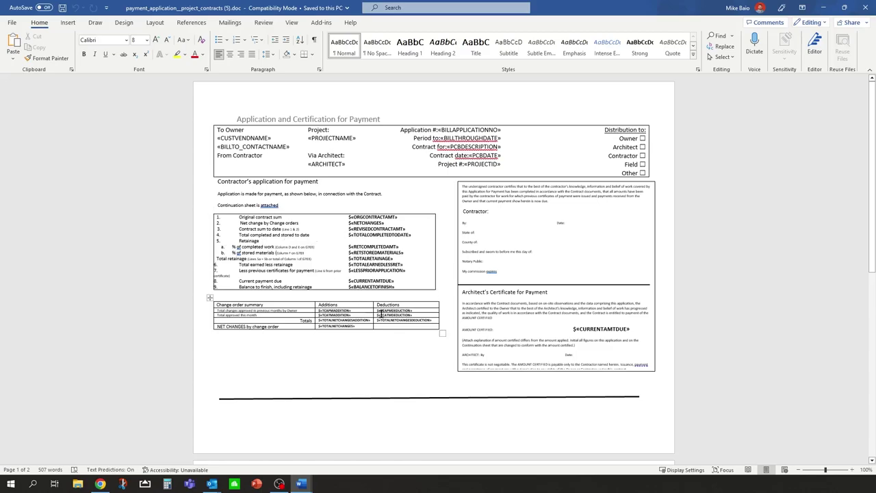
{"action": "scroll", "coordinate": [394, 326], "scroll_direction": "down", "scroll_amount": 1}
{"action": "scroll", "coordinate": [394, 326], "scroll_direction": "down", "scroll_amount": 6}
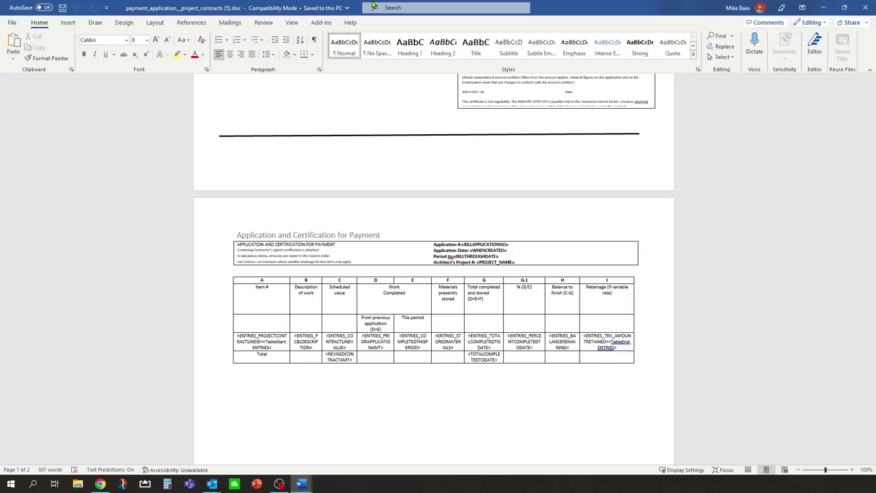
Return to Chrome's Printed document templates list, page 3 of 3 with 71 templates.
{"action": "left_click", "coordinate": [100, 484]}
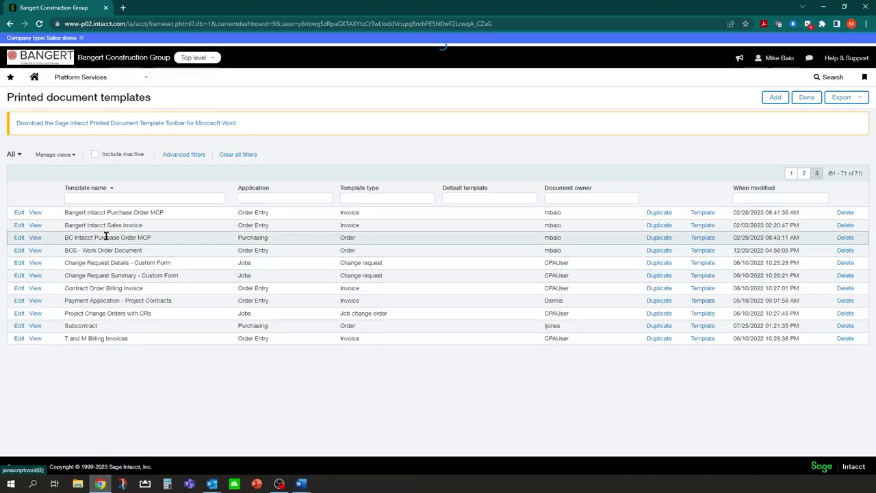